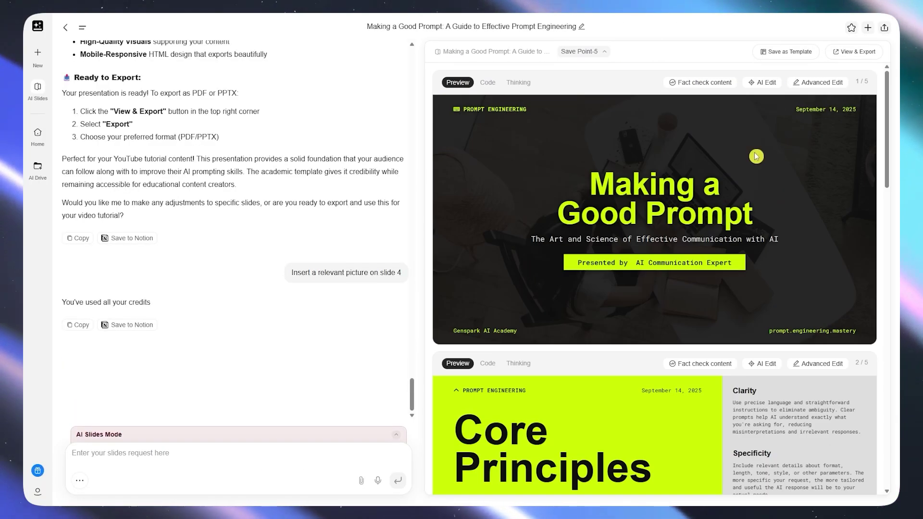
click(818, 82)
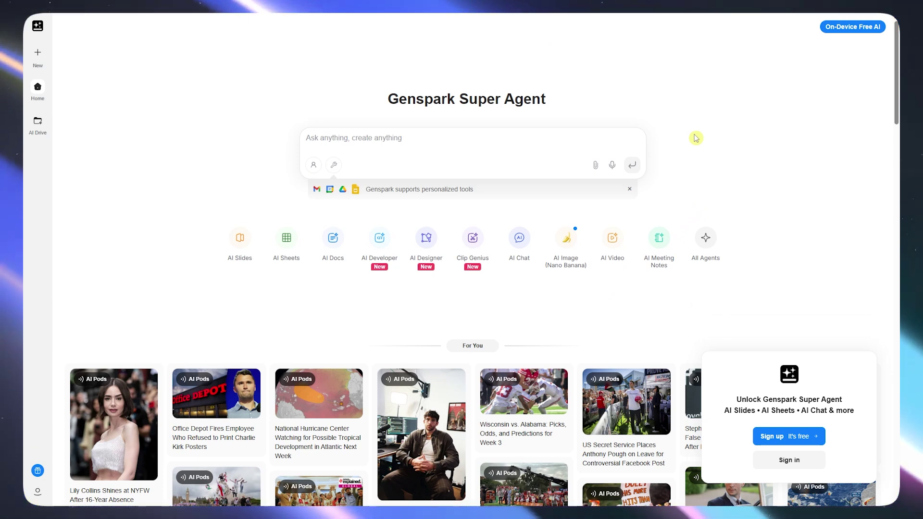
Start signing in to Genspark from the account options.
click(37, 493)
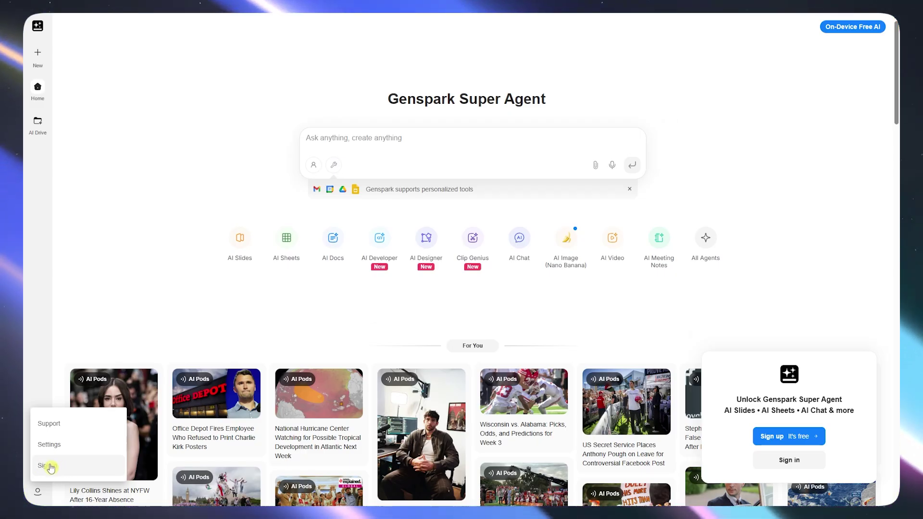
click(83, 472)
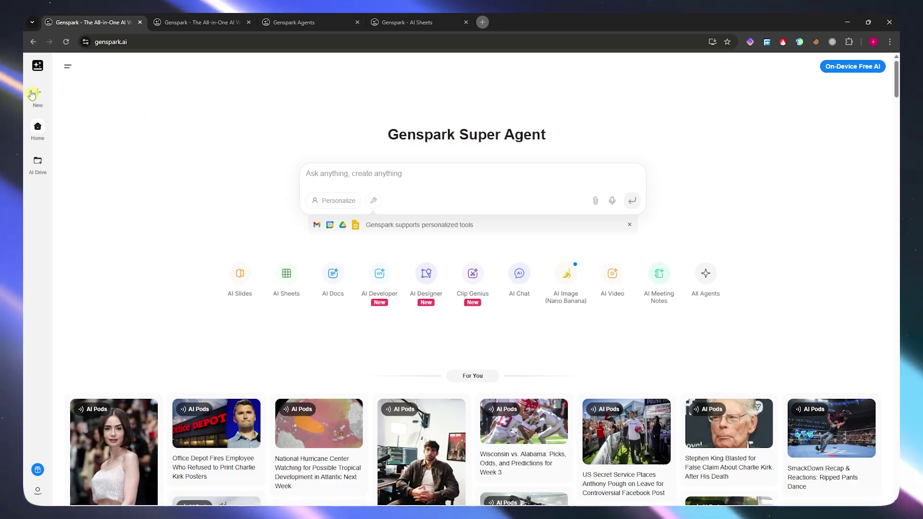
View the AI Slides agent page with its presentation templates and return to the home page.
mouse_move(40, 97)
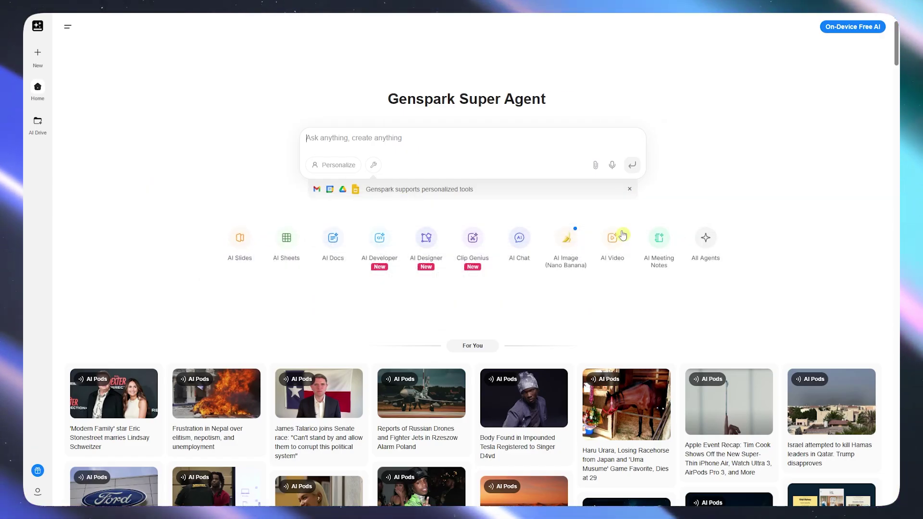
click(239, 241)
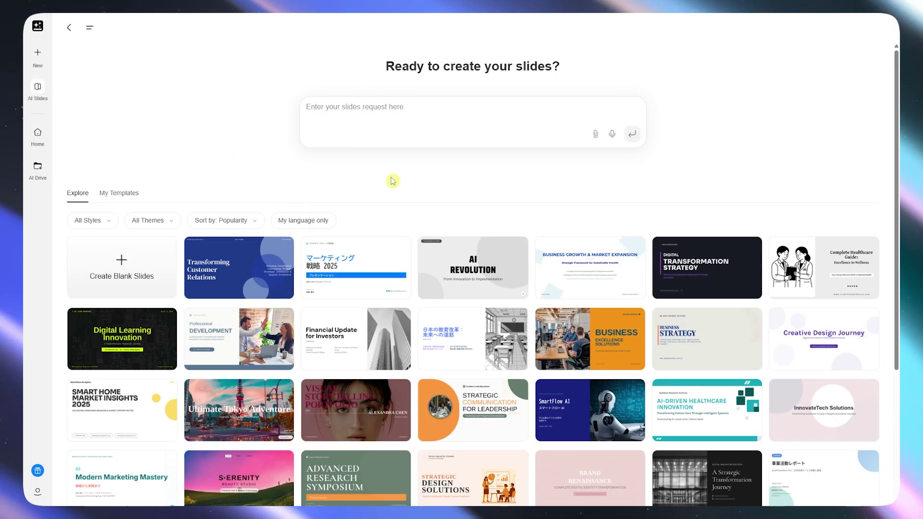
key(alt+Left)
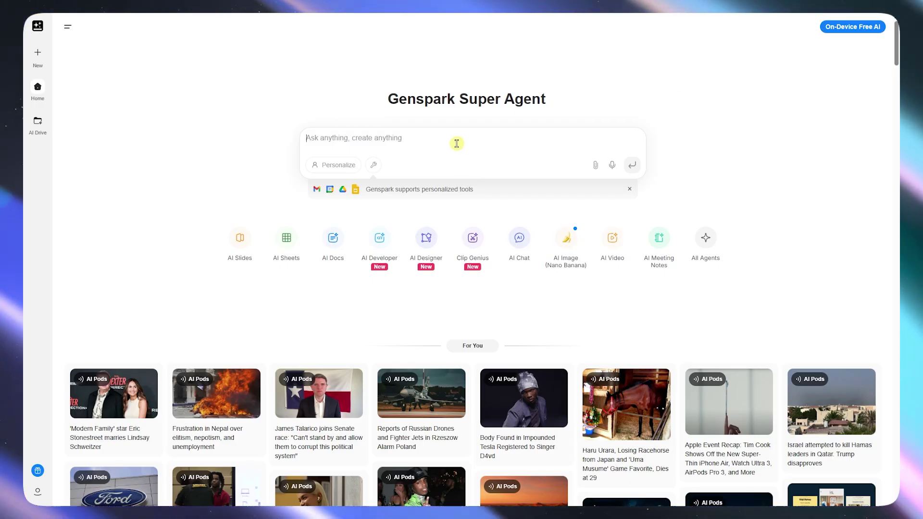
Open the personalization form and enter the preferred first name, with "Video Creator" as the occupation.
click(335, 169)
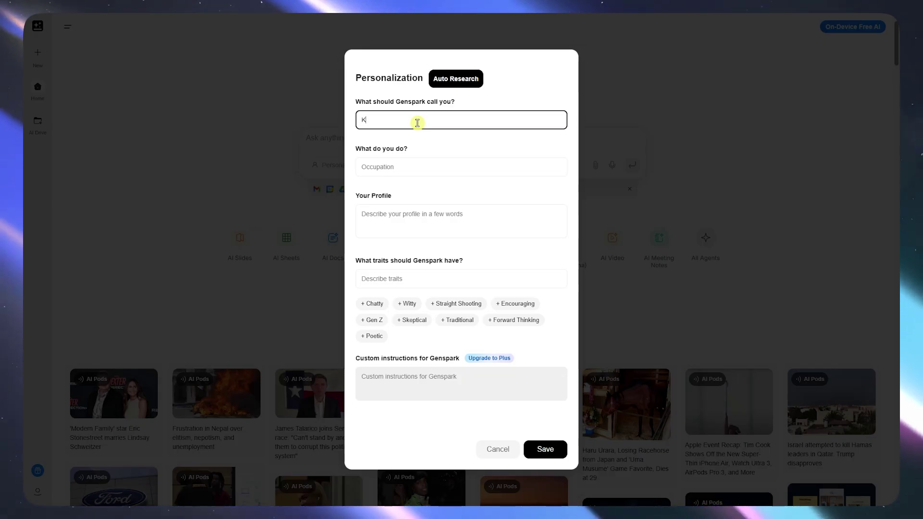
text(yle)
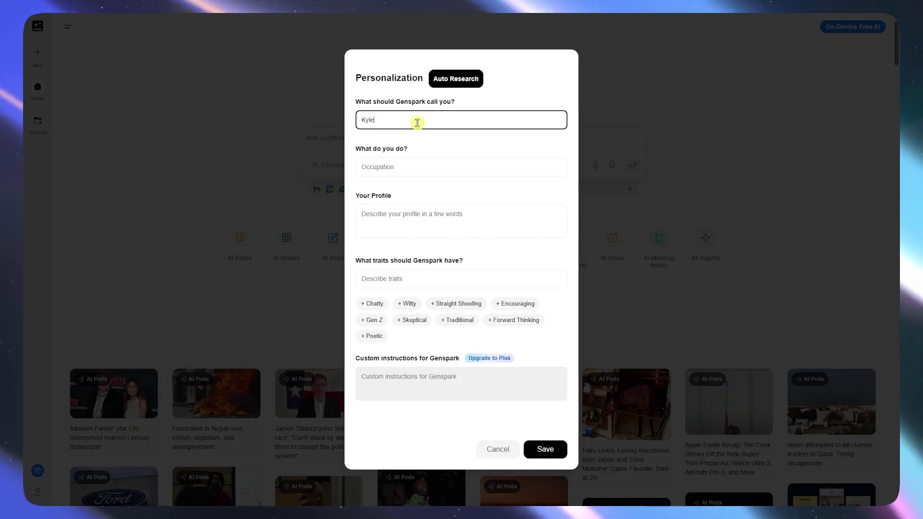
click(408, 166)
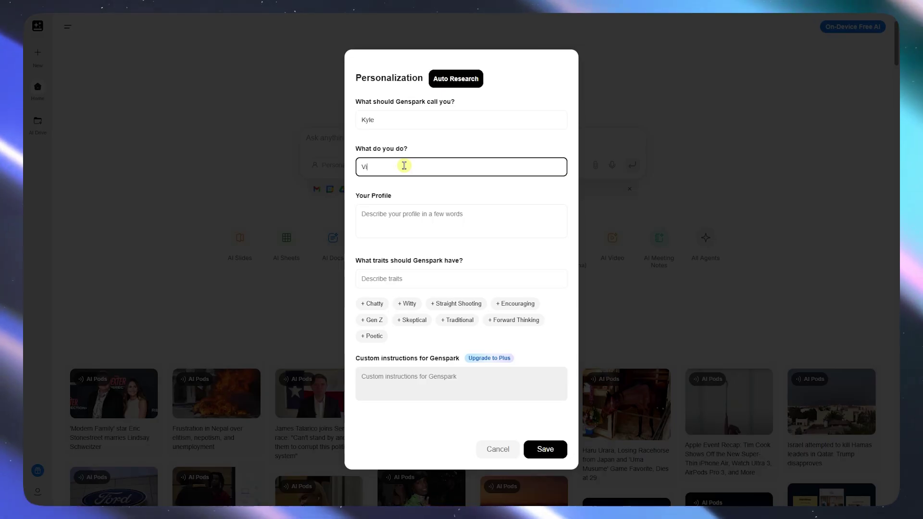
text(Video Creator)
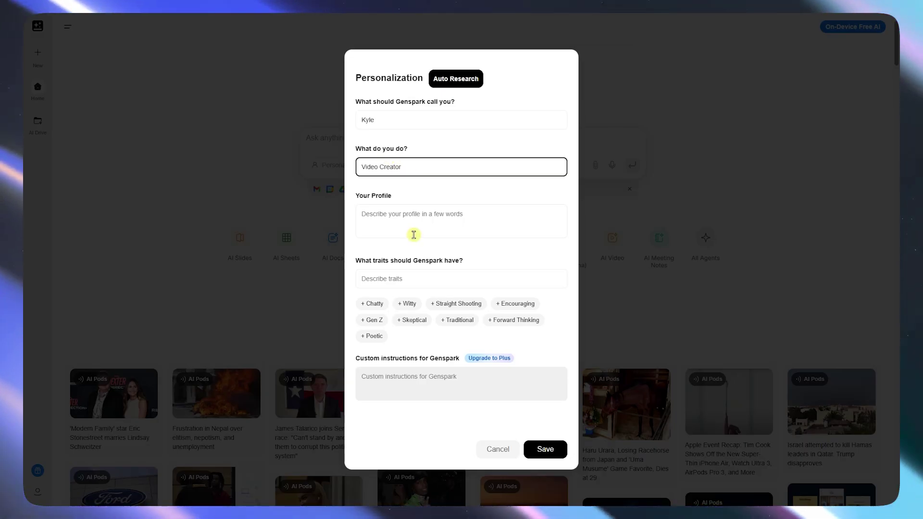
Describe the profile as "I make video tutorials on youtube".
click(425, 222)
text(IU)
key(BackSpace)
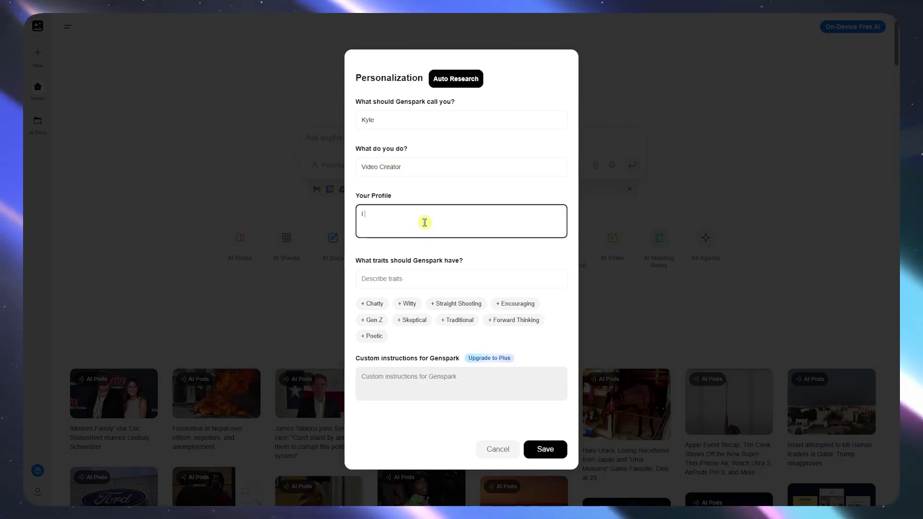
text(am a)
key(BackSpace)
key(BackSpace)
key(BackSpace)
key(BackSpace)
key(BackSpace)
text(make video tutorials on youtube)
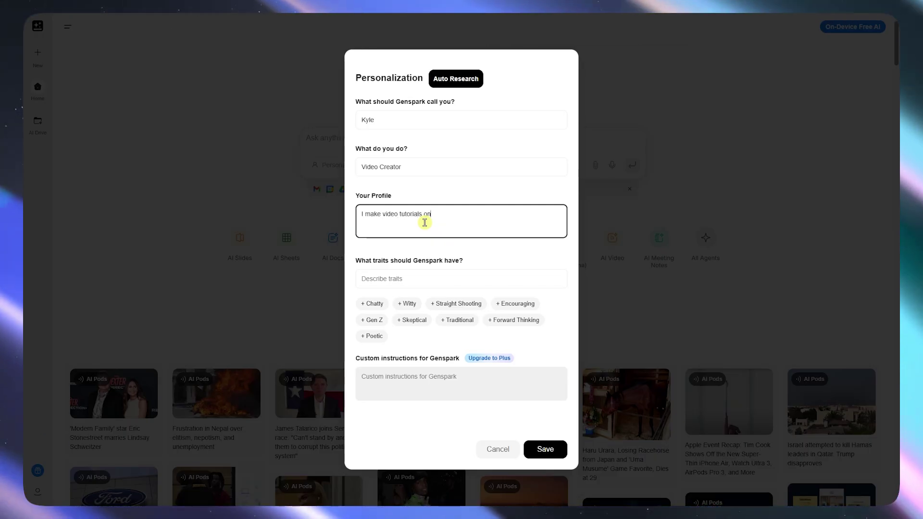
Add the traits Straight Shooting, Forward Thinking and Witty, and save the personalization.
click(368, 262)
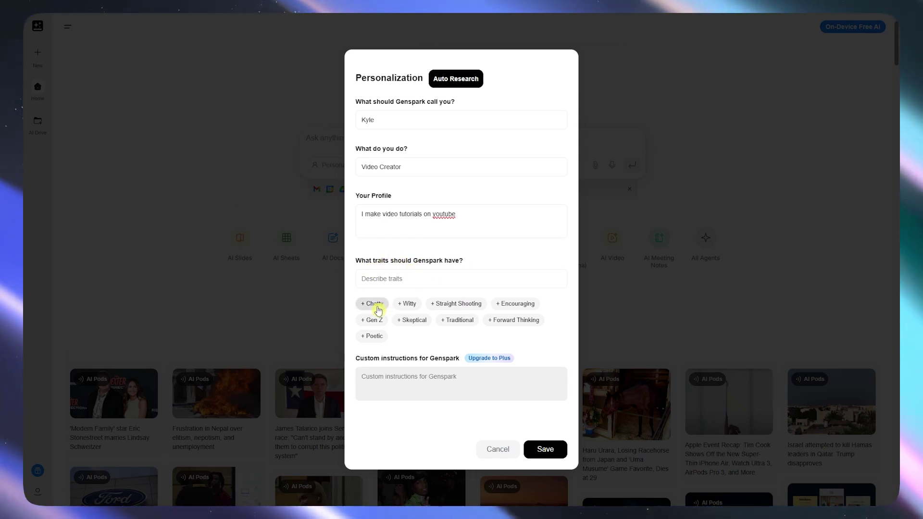
click(472, 309)
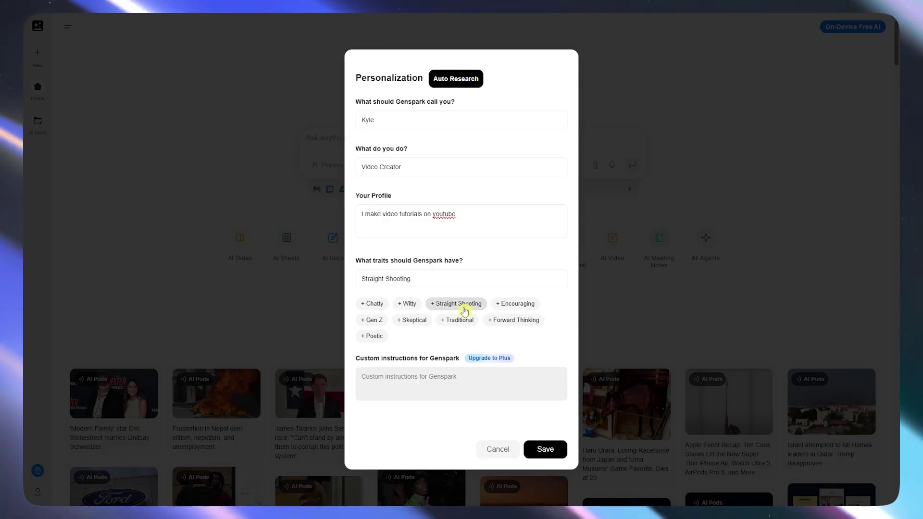
click(526, 321)
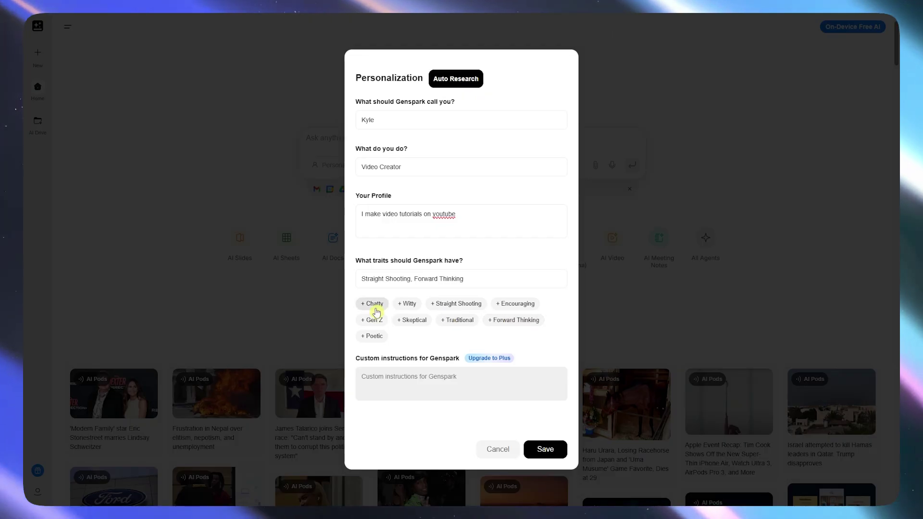
click(409, 304)
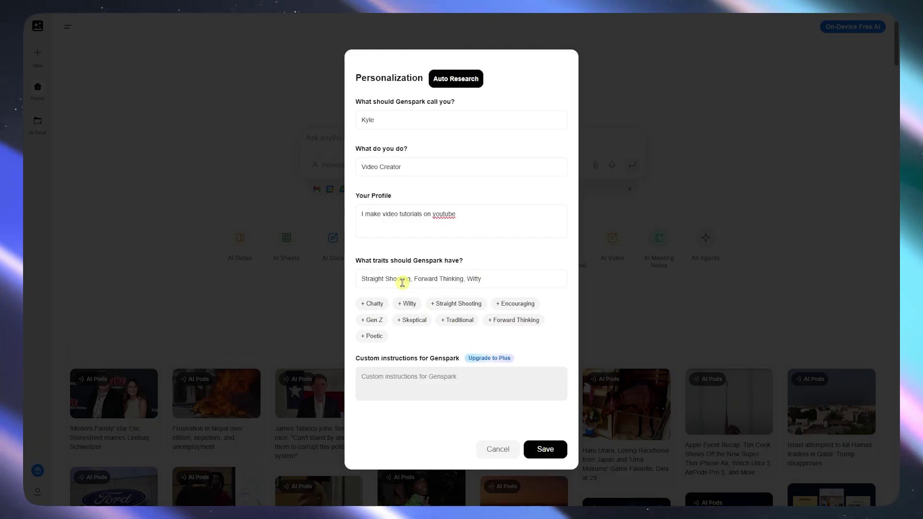
click(465, 362)
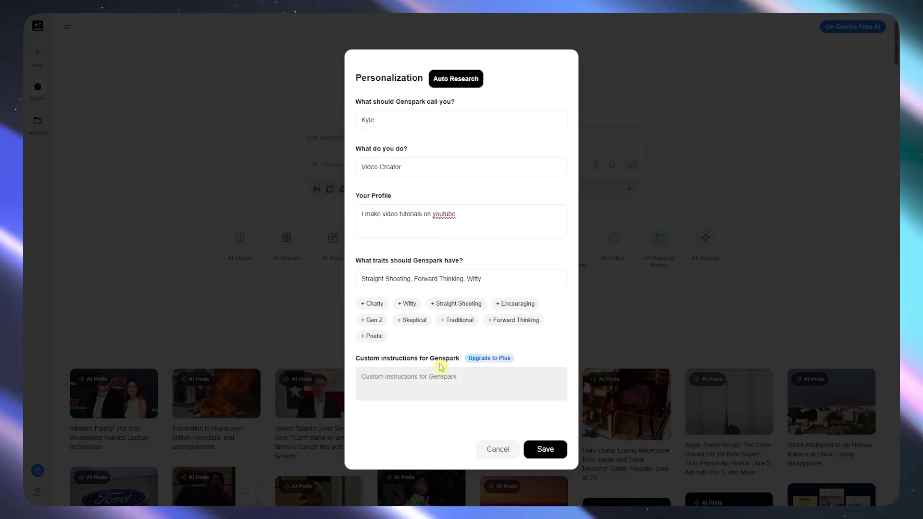
click(553, 456)
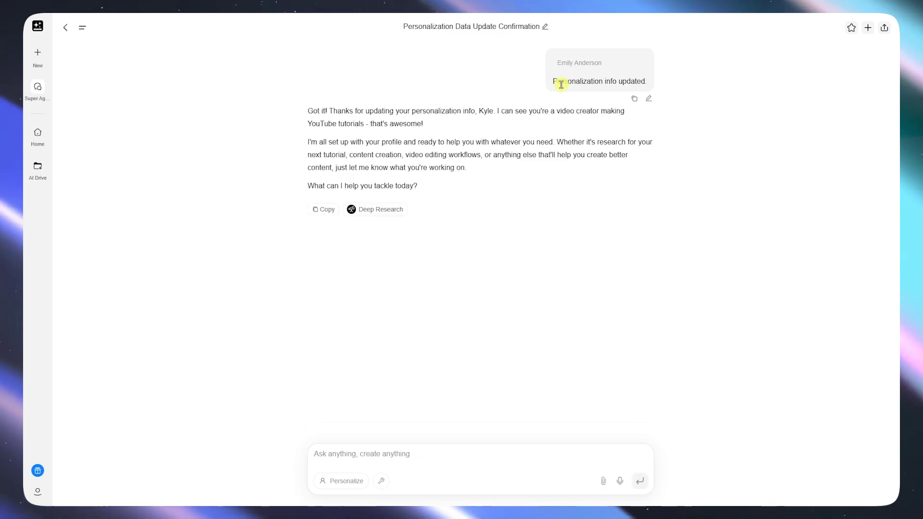
Read the assistant's reply to the personalization update and check the saved personalization form without changing it.
drag(322, 110, 509, 175)
click(431, 382)
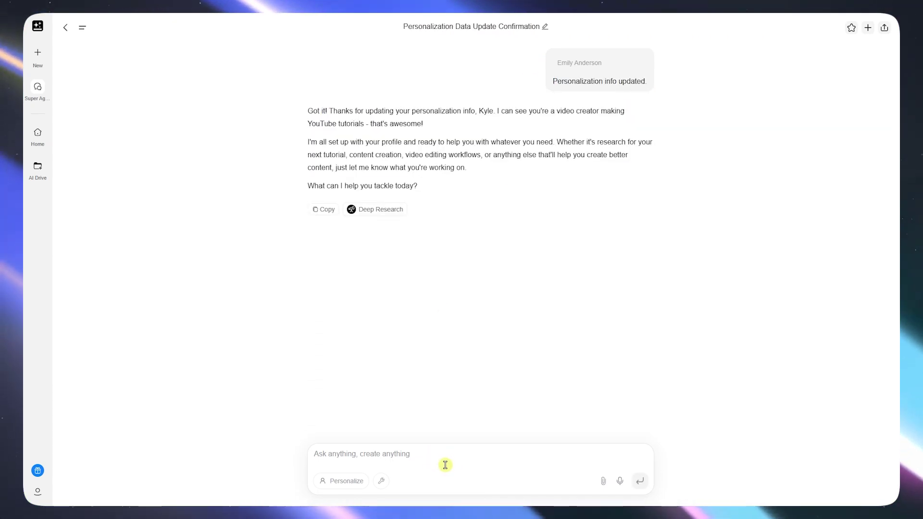
click(352, 487)
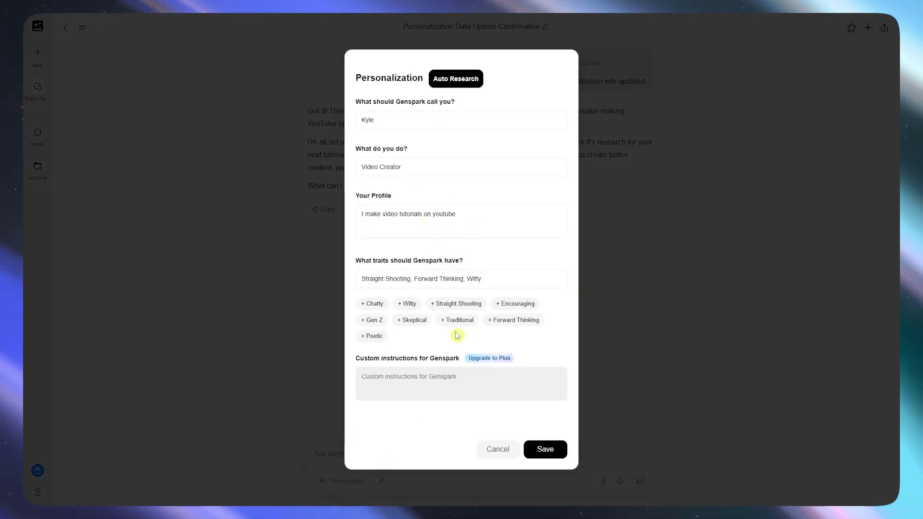
click(499, 450)
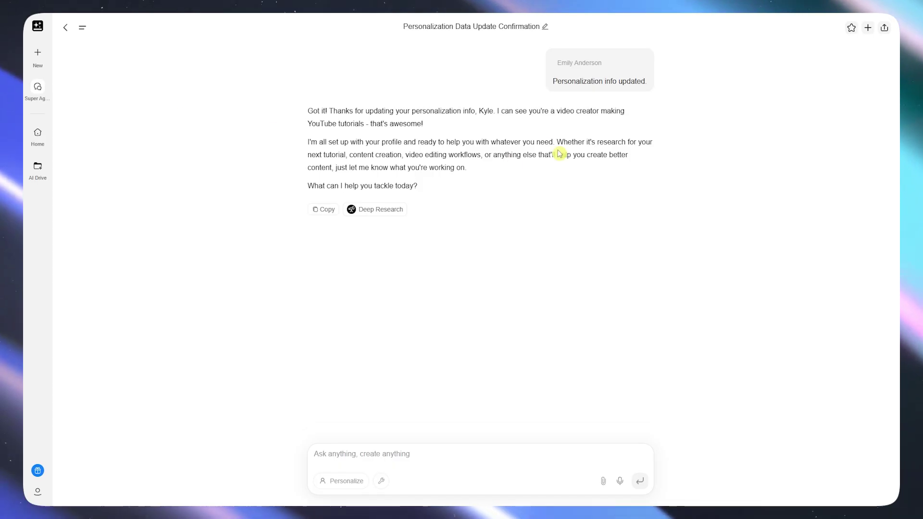
Return to the home page and review the personalization details from there, closing the form without changes.
click(66, 29)
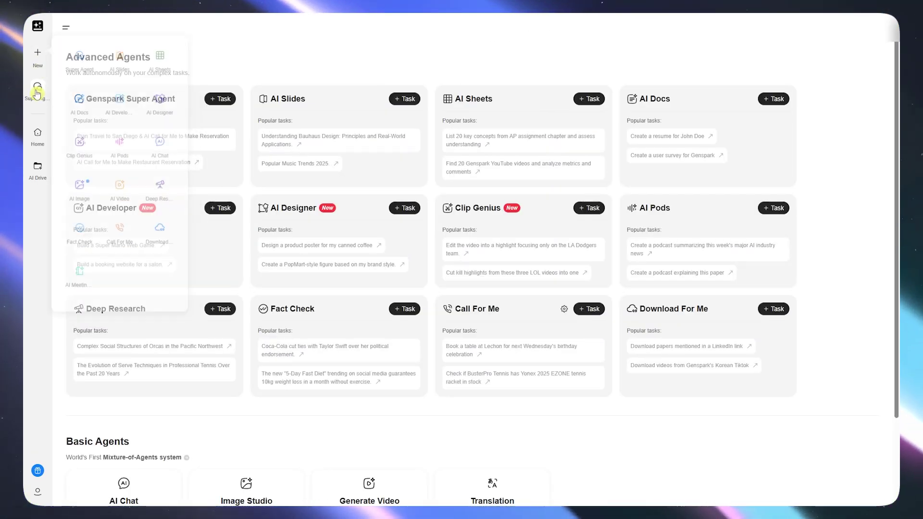
click(41, 134)
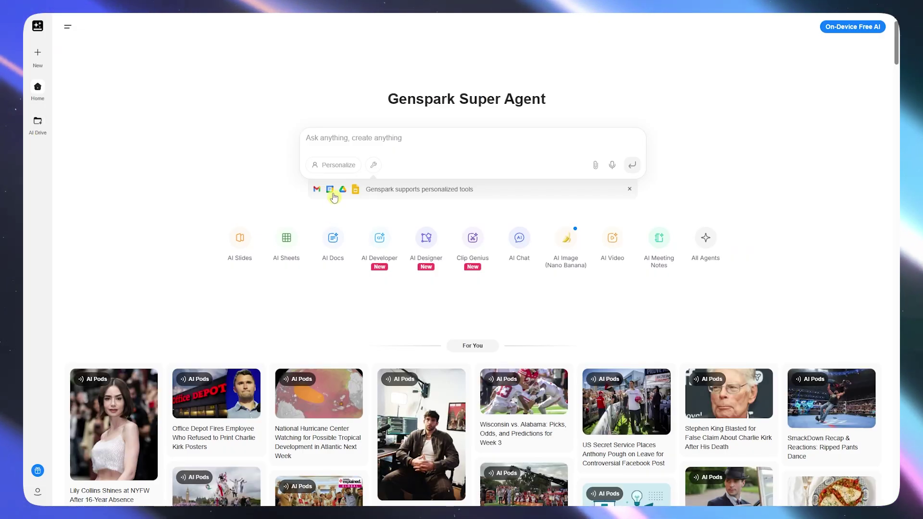
click(338, 166)
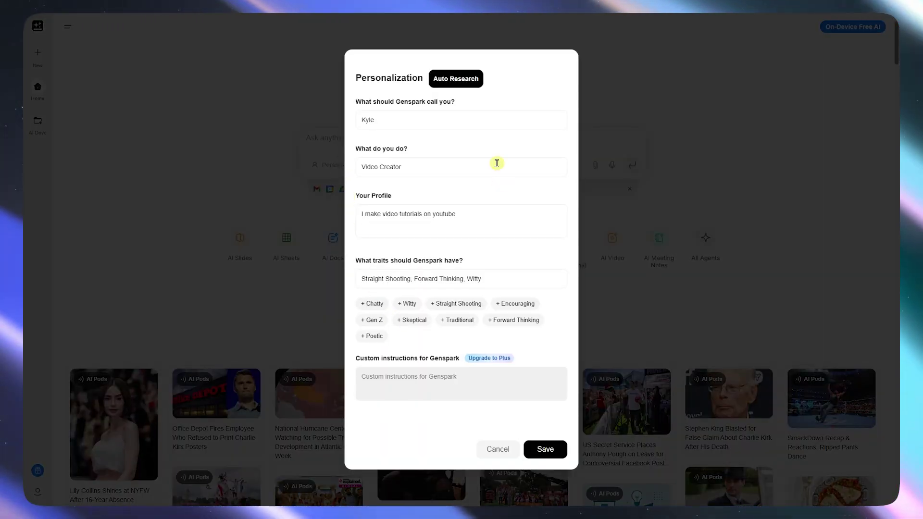
click(483, 448)
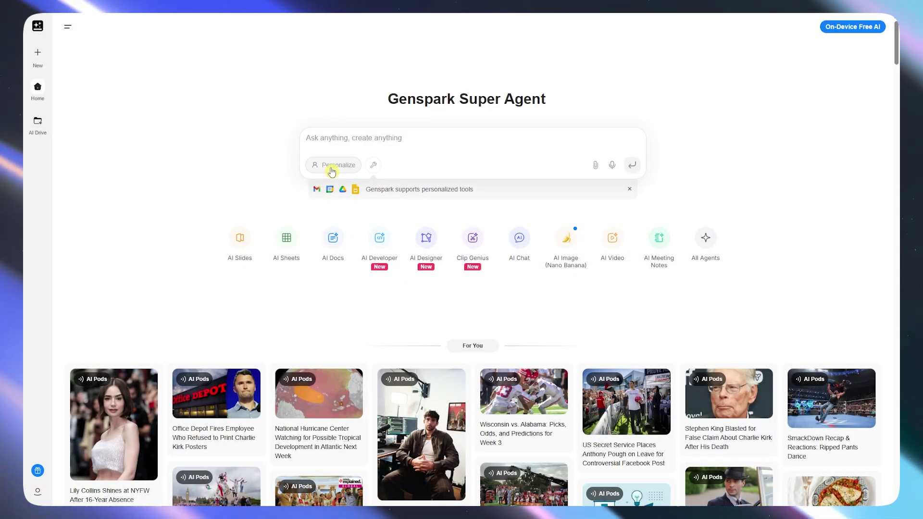
click(332, 171)
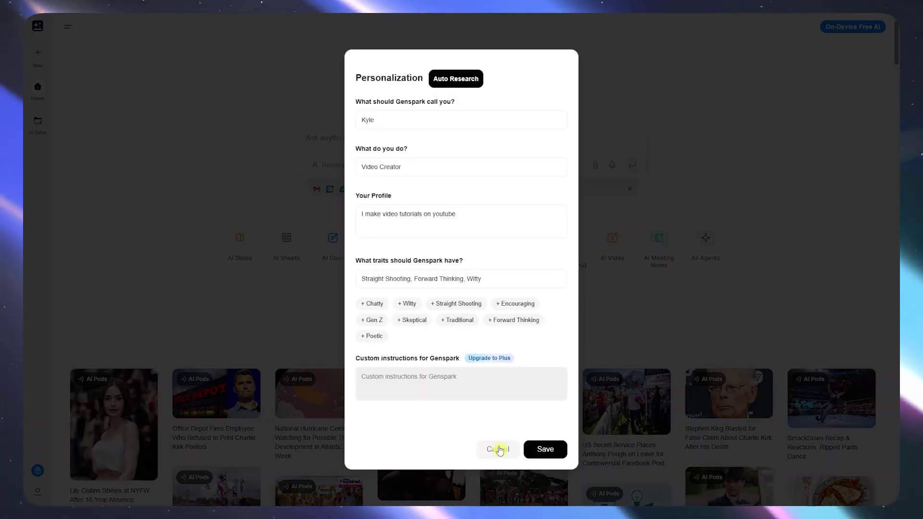
click(499, 450)
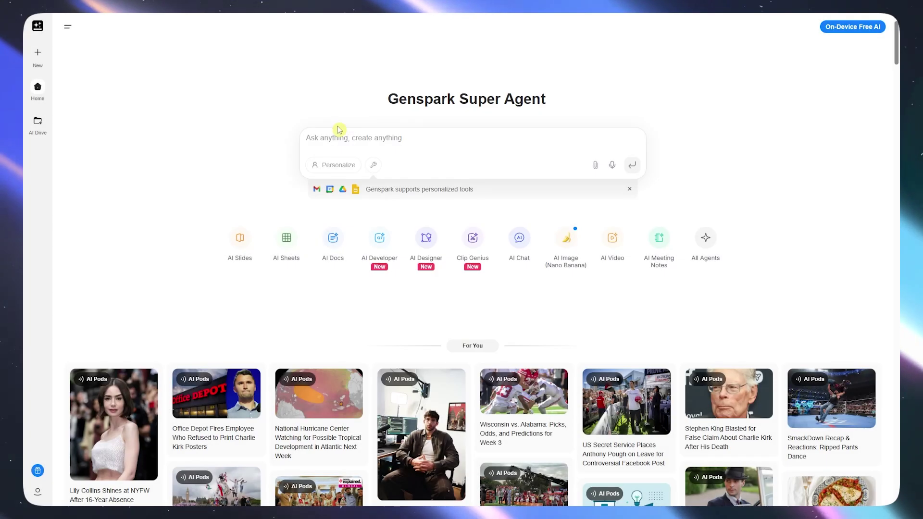
View the task list of earlier chats and close it again.
click(393, 145)
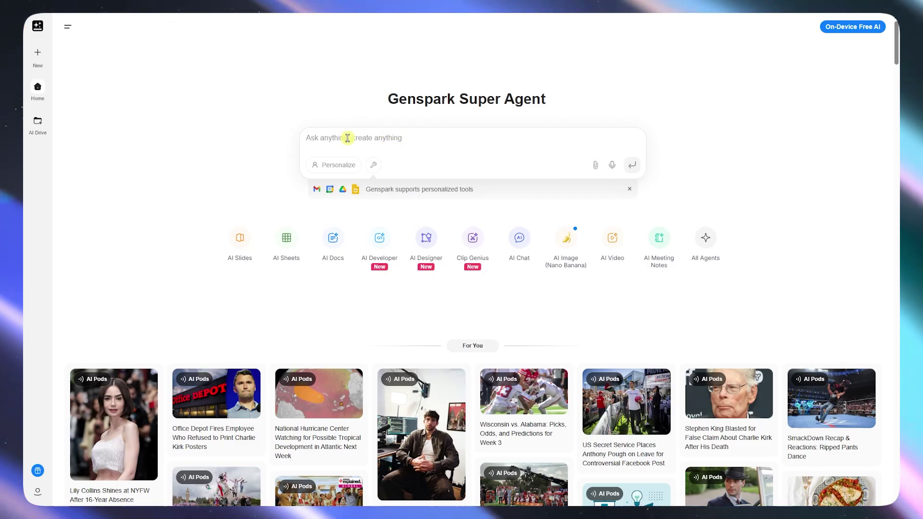
click(65, 30)
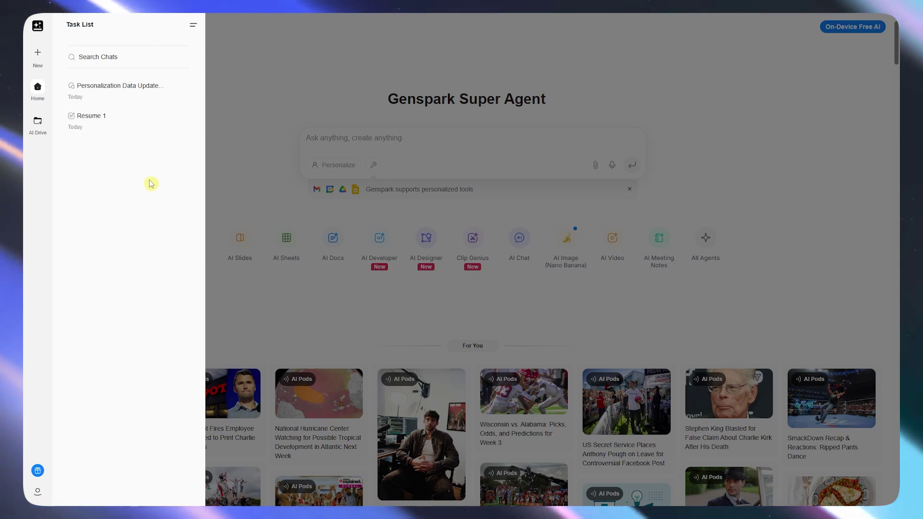
click(294, 93)
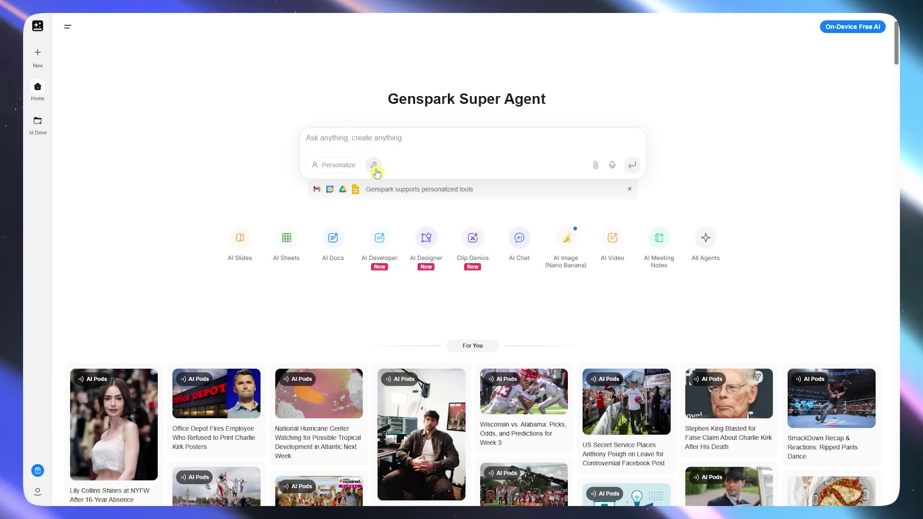
Open the Super Agent's tools and browse the installable integrations down to the MCP tools.
click(375, 168)
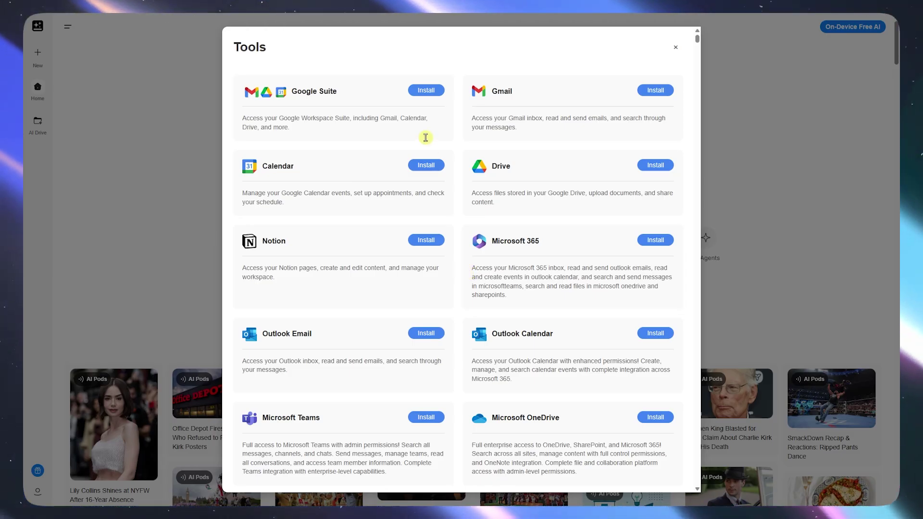
scroll(424, 138, down, 2)
scroll(452, 152, down, 1)
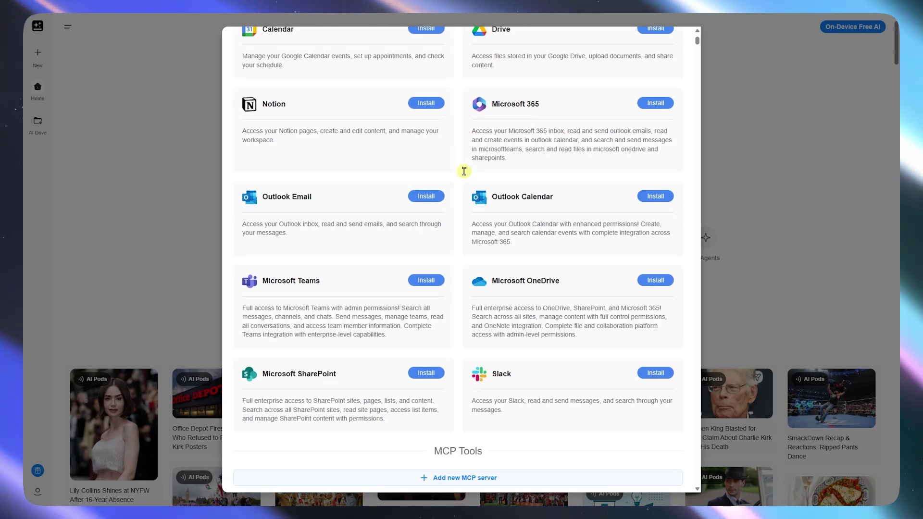
scroll(578, 267, up, 3)
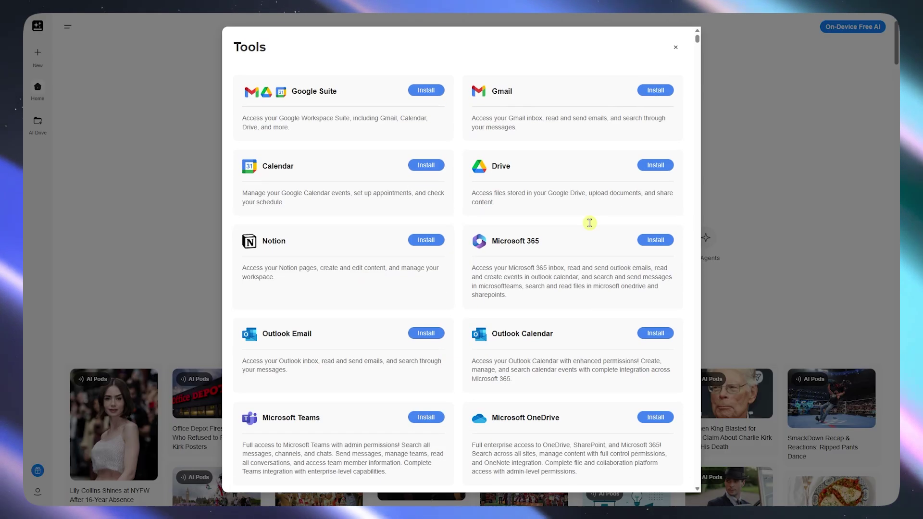
scroll(443, 232, down, 2)
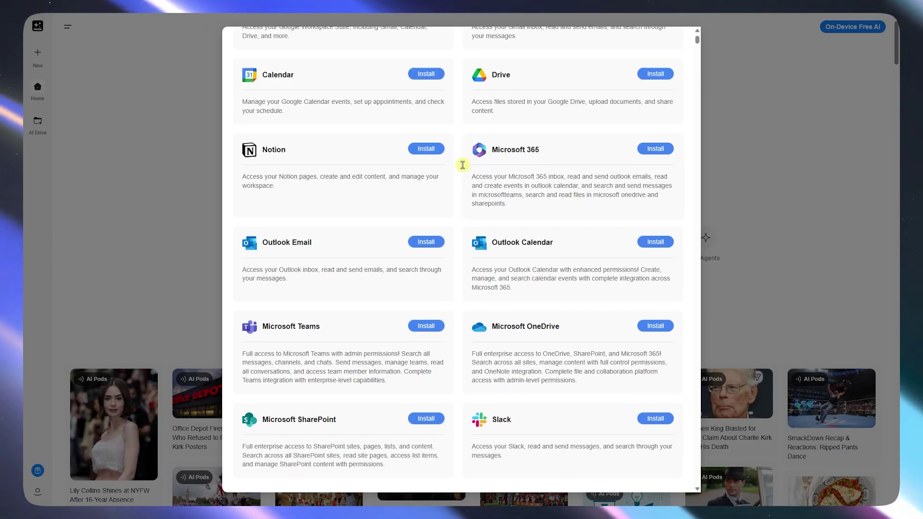
scroll(502, 199, down, 5)
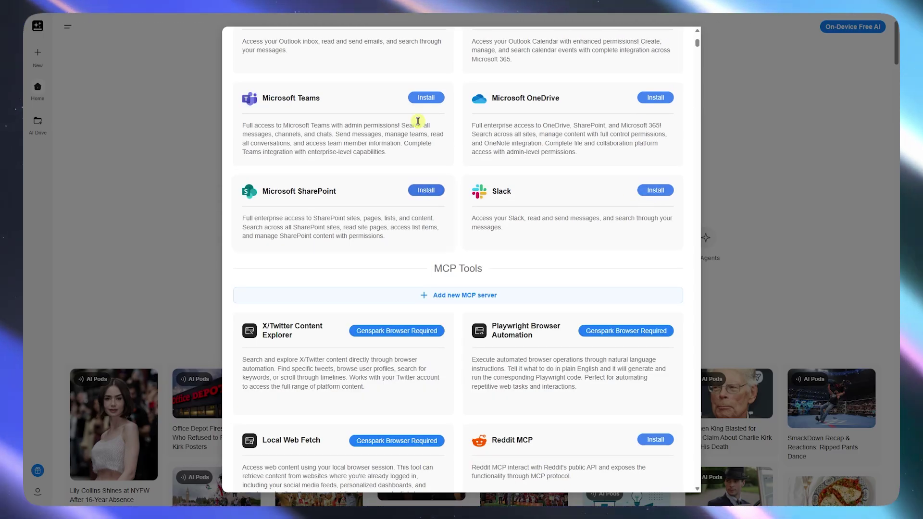
Look through the MCP tools and the installable integrations again, and close the tools list.
scroll(430, 107, up, 7)
scroll(438, 116, down, 10)
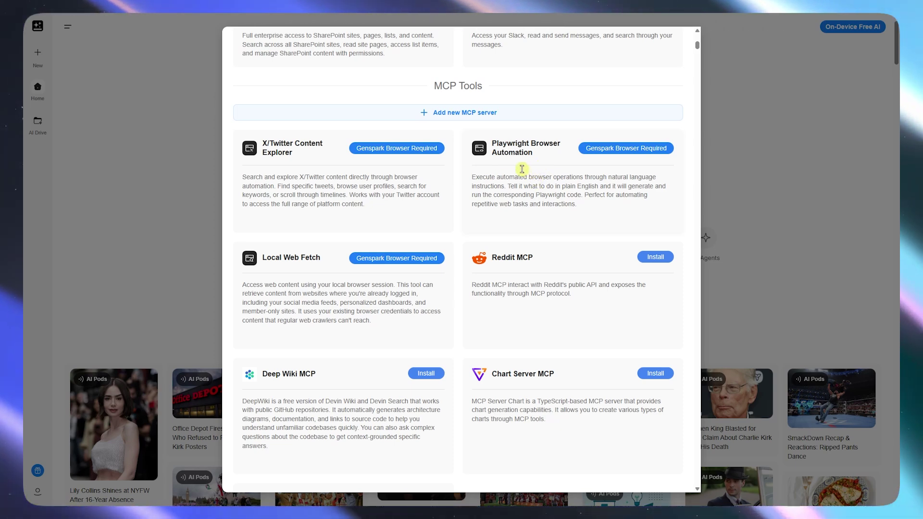
scroll(486, 191, up, 4)
scroll(485, 191, up, 6)
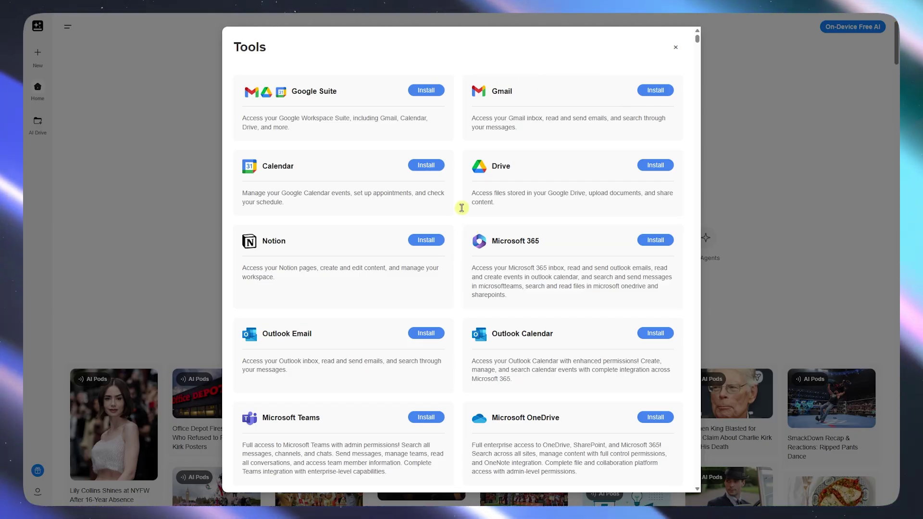
click(752, 168)
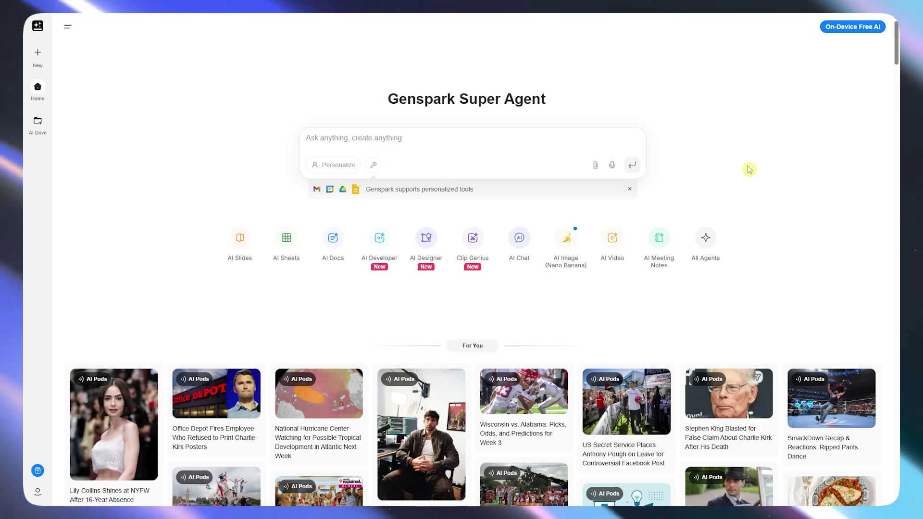
View the prompt's file attachment options and browse the local files, cancelling without attaching anything.
click(595, 169)
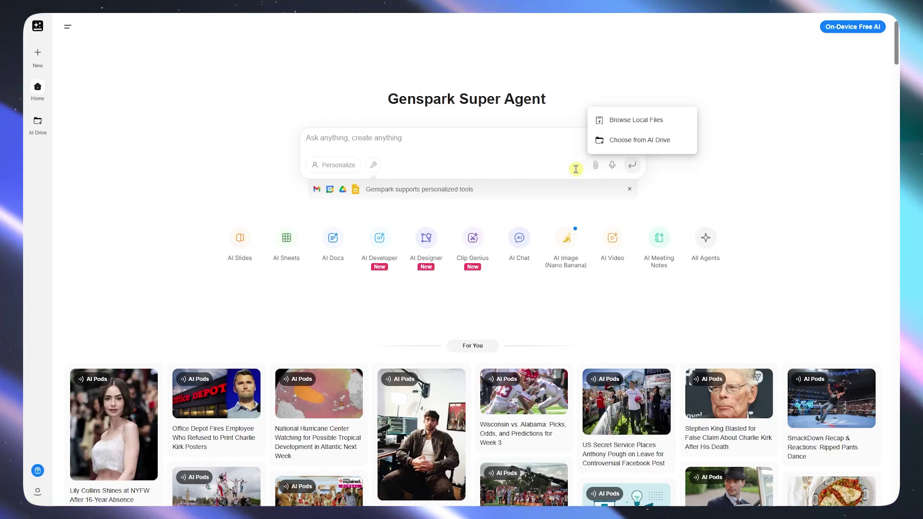
click(651, 121)
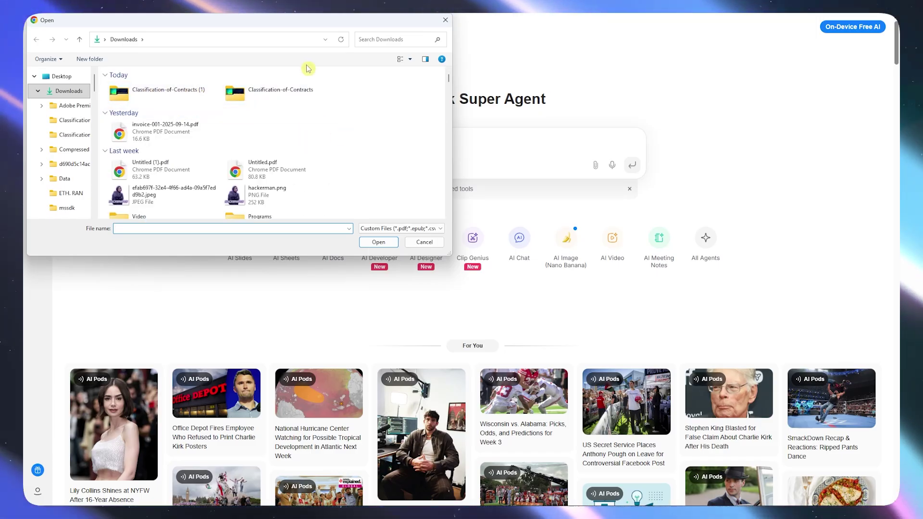
click(423, 243)
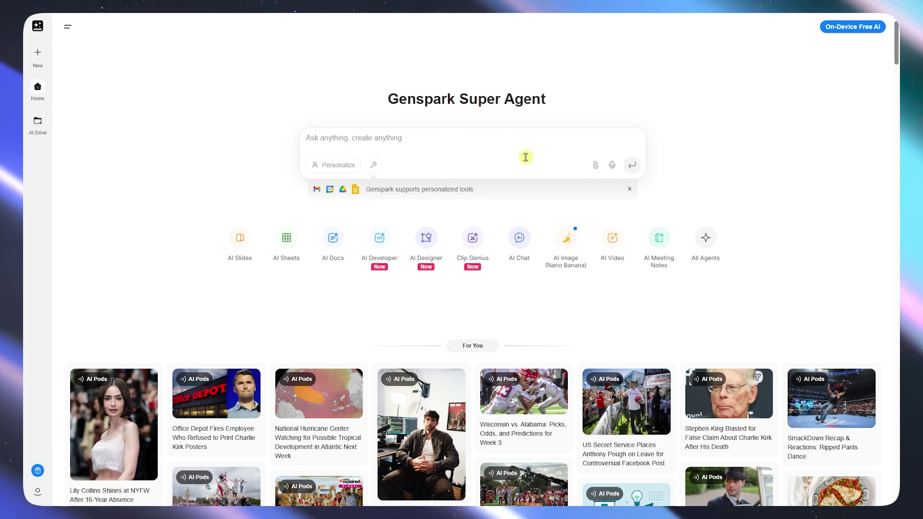
Try the prompt's voice input and dismiss the microphone permission request.
click(613, 167)
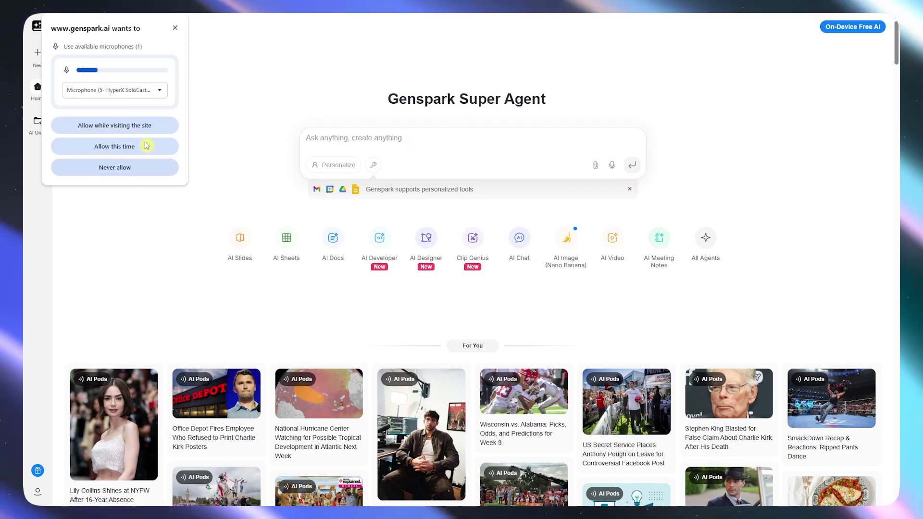
click(176, 31)
click(540, 68)
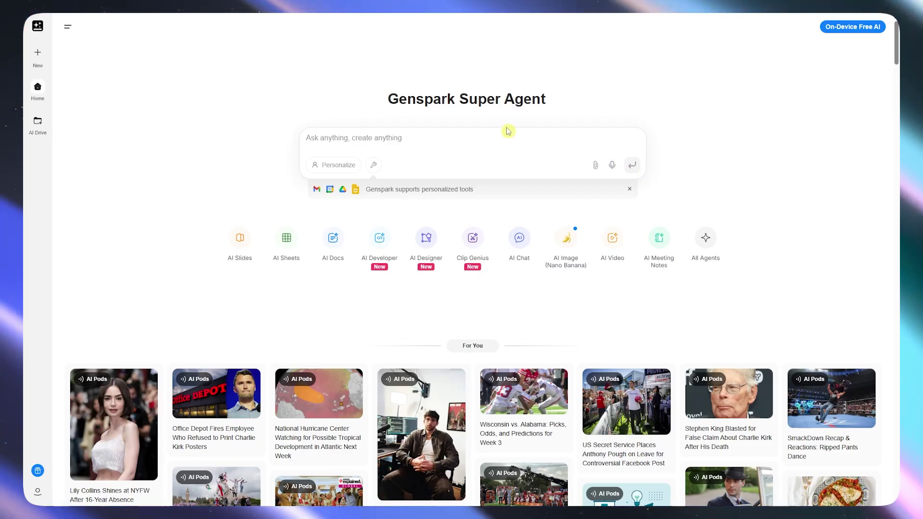
Send the Super Agent the request "I would want you to give me top topics for my next youtube video. I want it to be about shopify".
click(484, 141)
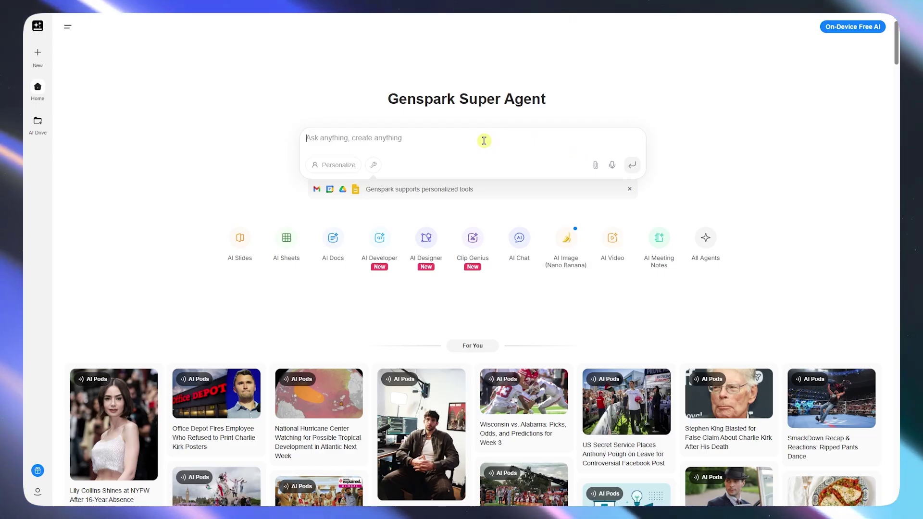
text(h)
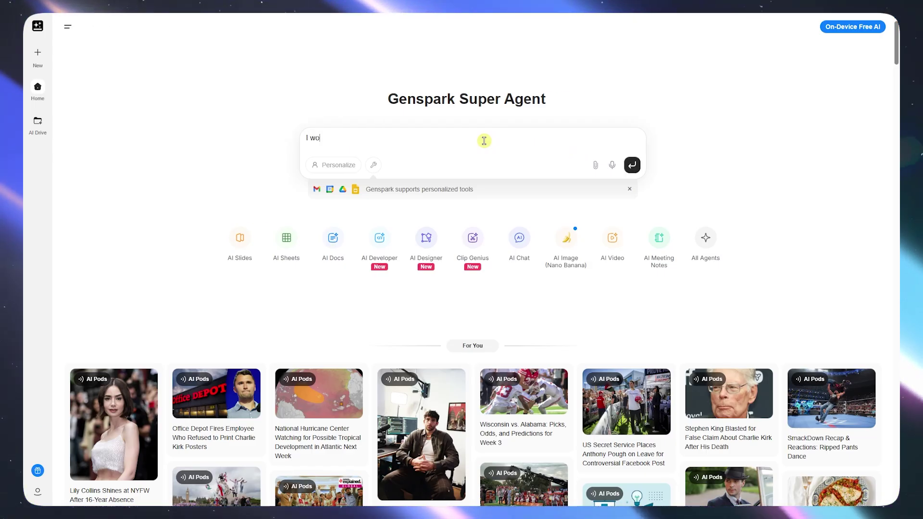
text( would want you to give me top topics for my)
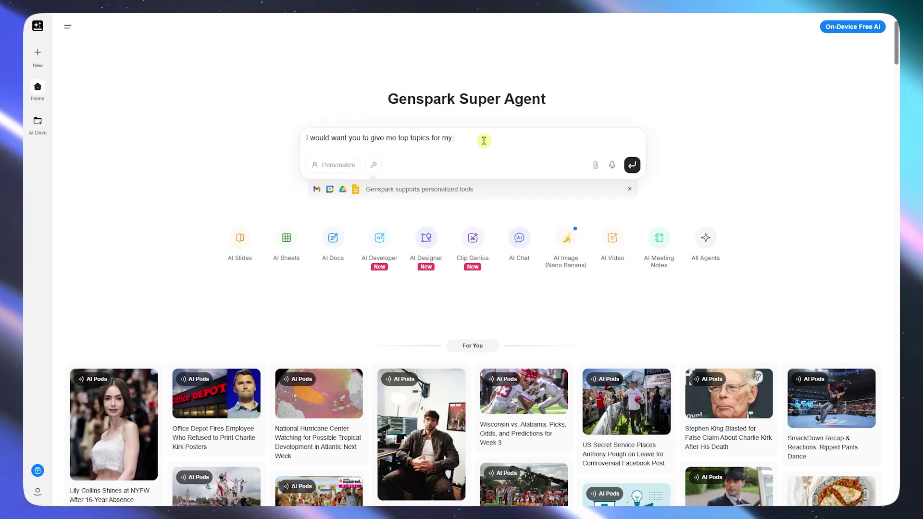
text( next yo)
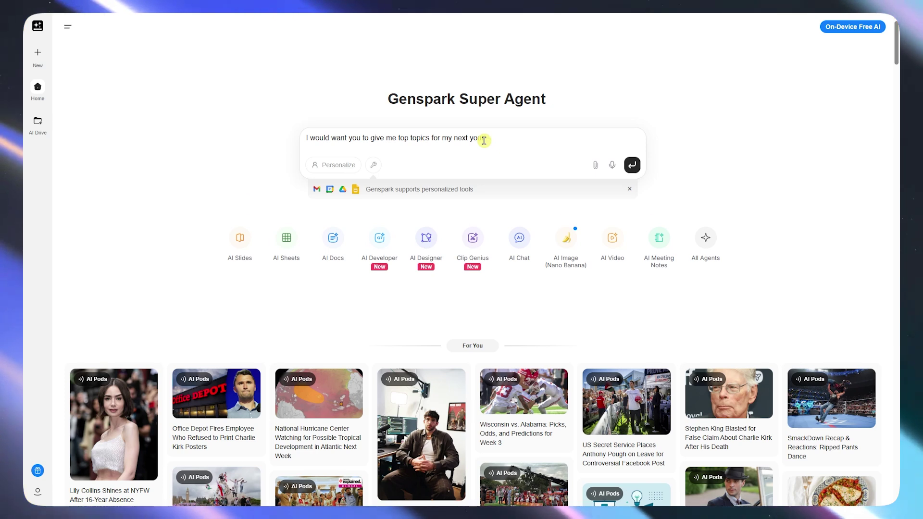
text(utube video. I)
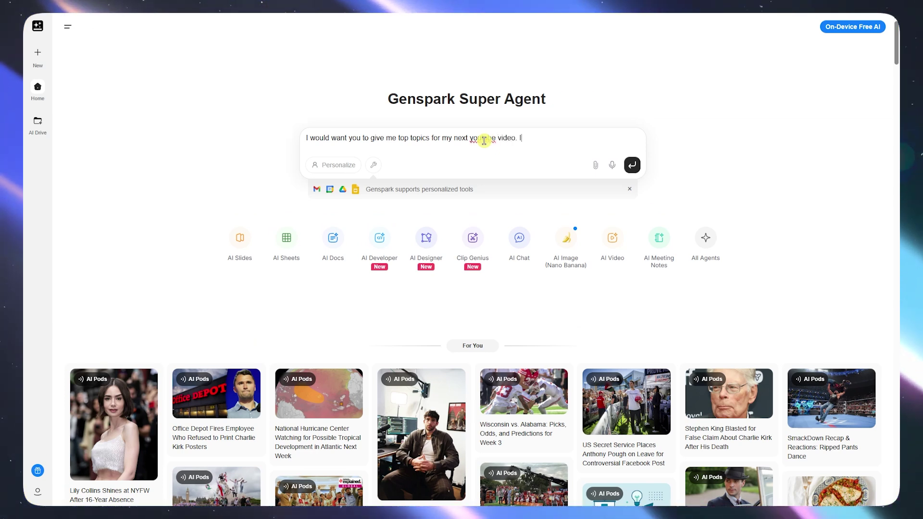
text( want it to be about shopify)
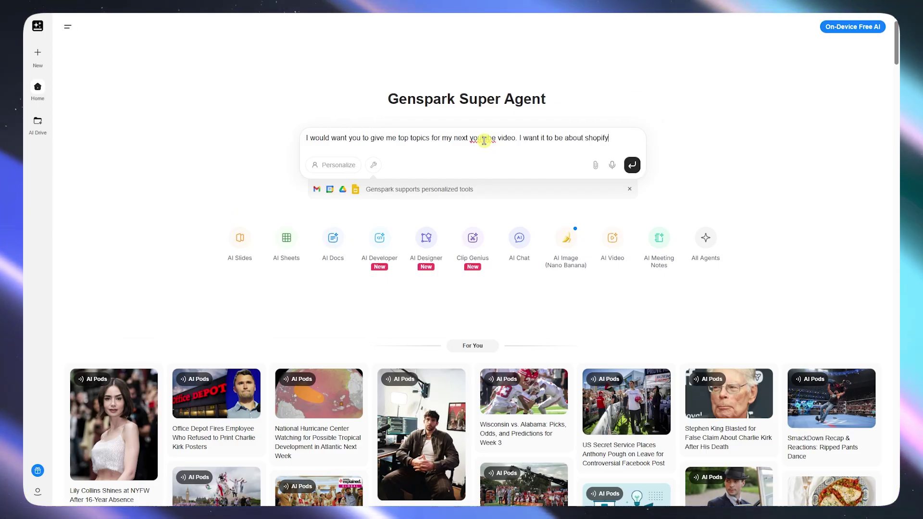
click(633, 165)
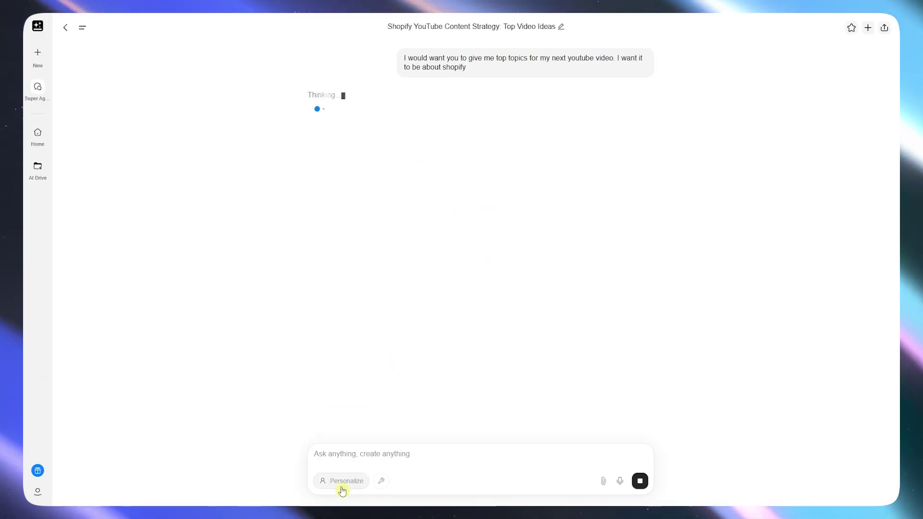
Review the occupation and profile text in the personalization form from the chat, and cancel it without changes.
click(344, 485)
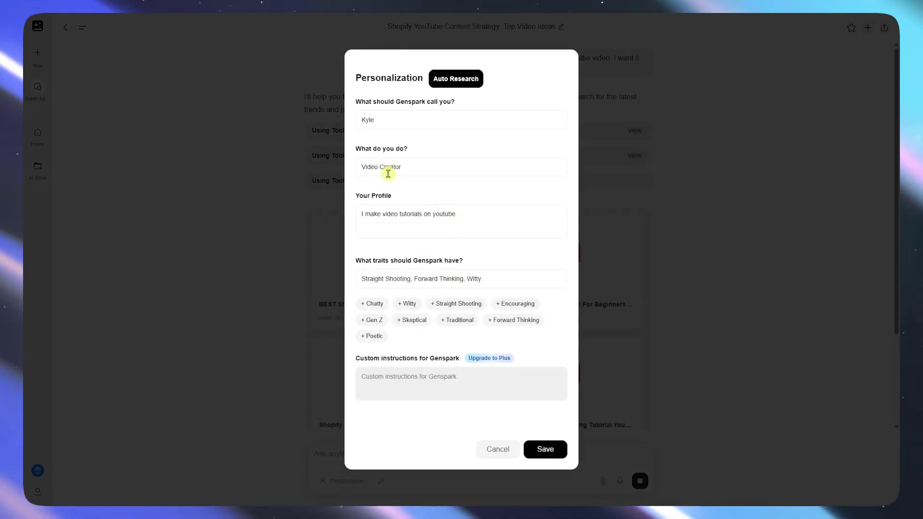
drag(412, 167, 358, 167)
click(371, 187)
drag(392, 214, 421, 215)
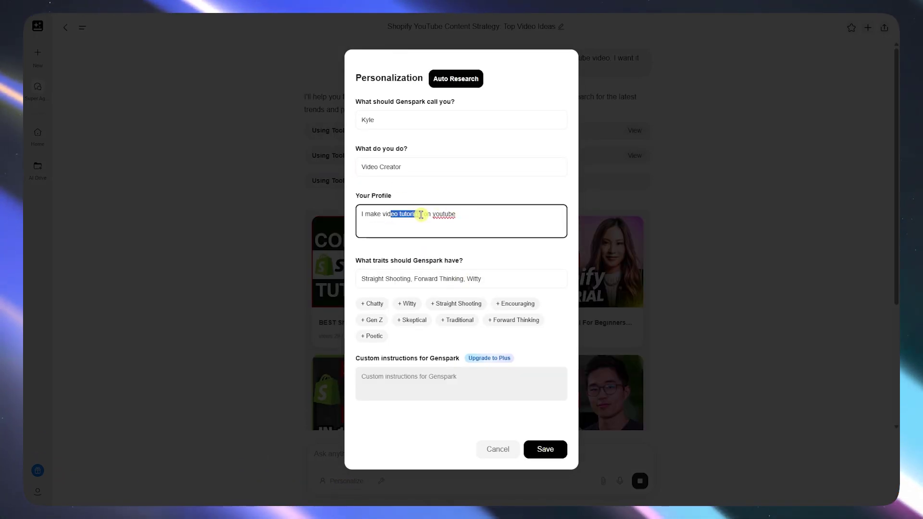
click(493, 454)
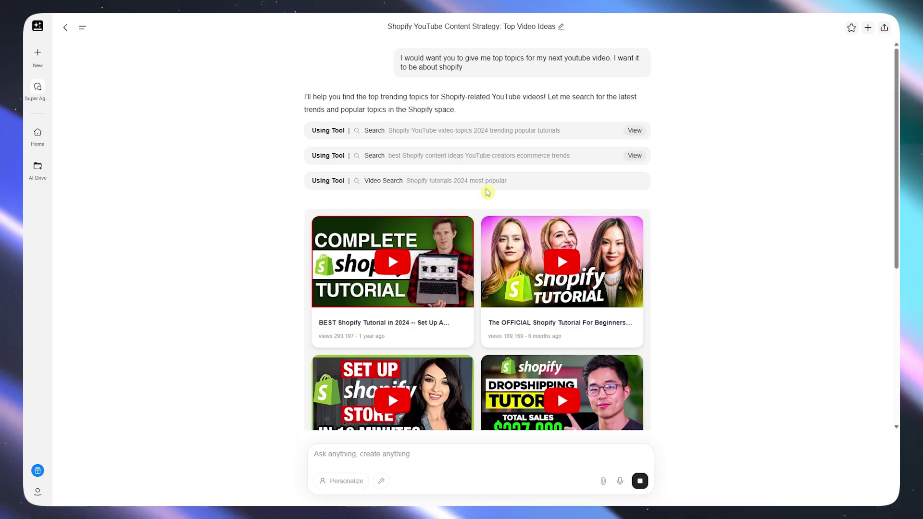
Read the Super Agent's reply on Shopify video topics, from its searches and video results through the topic lists and content tips.
scroll(500, 232, up, 3)
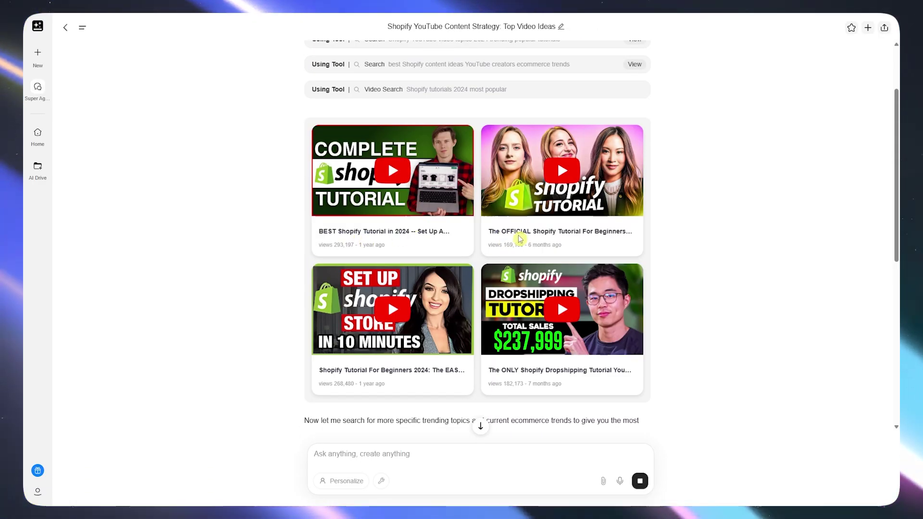
scroll(498, 309, up, 2)
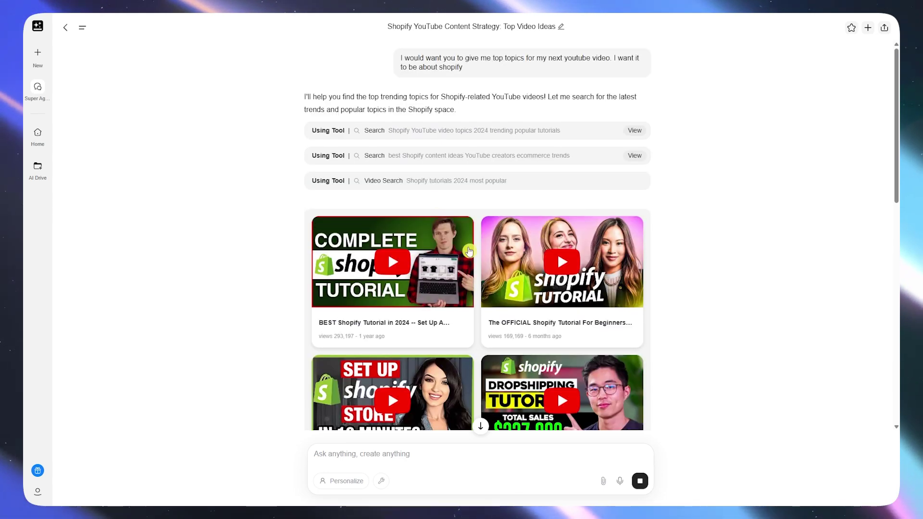
scroll(342, 128, down, 12)
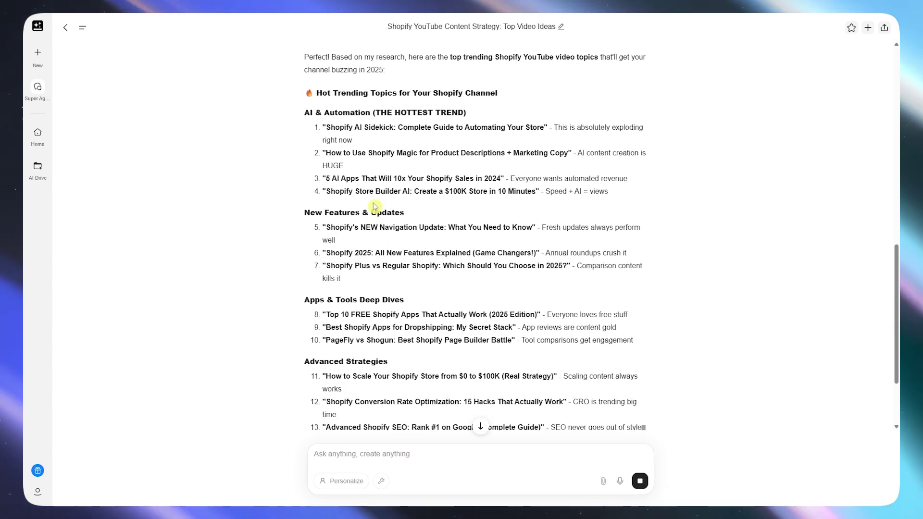
click(498, 117)
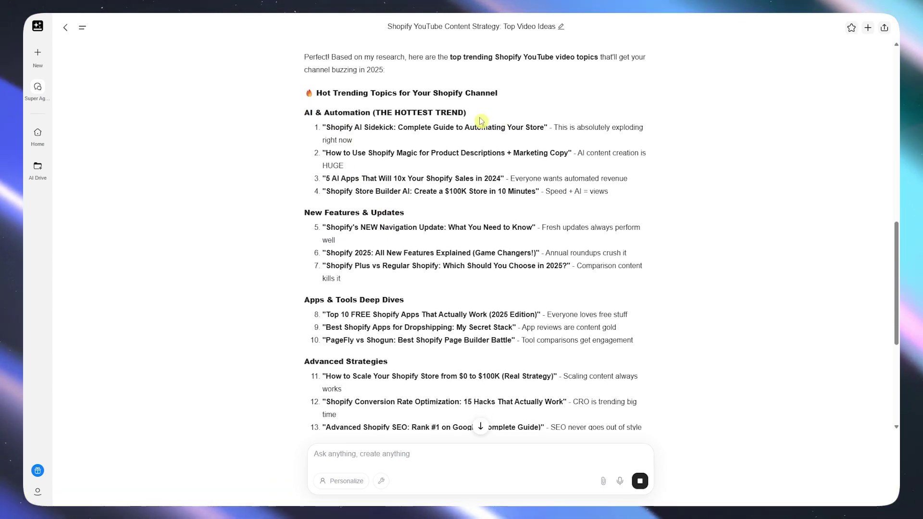
scroll(423, 202, down, 7)
scroll(379, 246, down, 3)
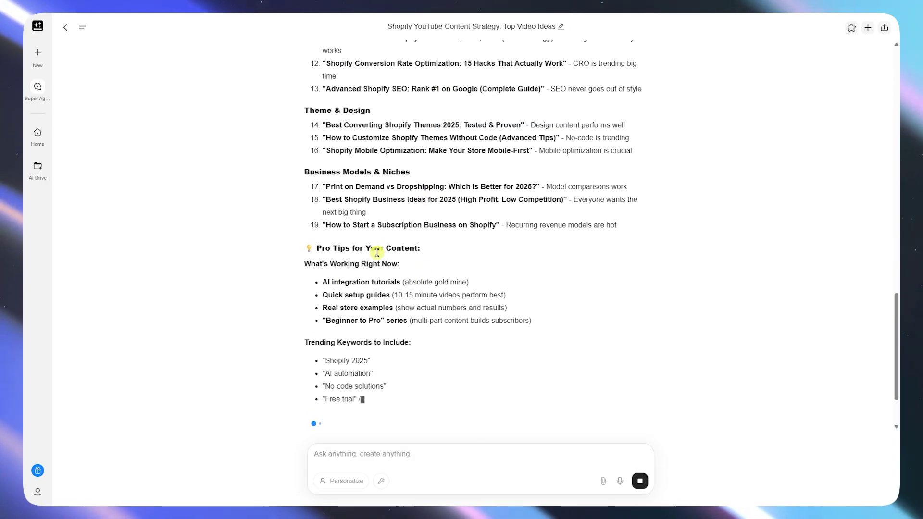
scroll(370, 240, up, 2)
scroll(368, 240, up, 9)
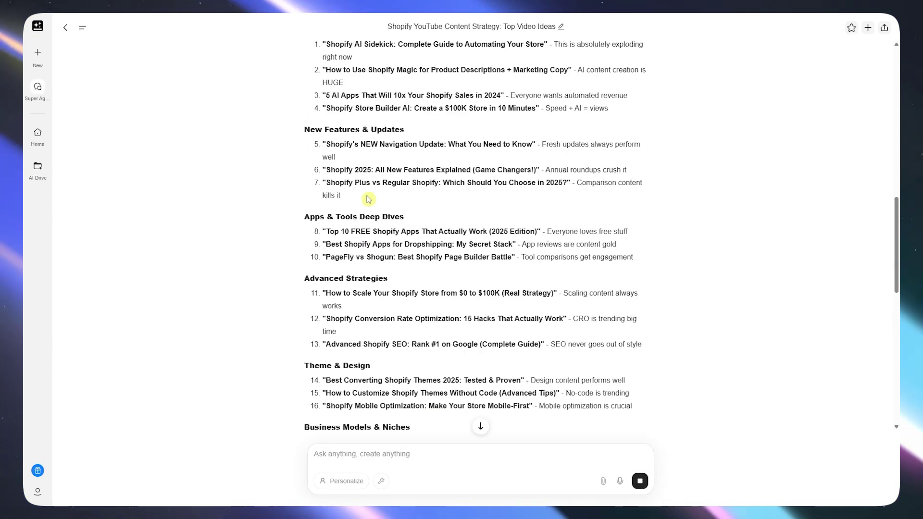
scroll(368, 201, up, 10)
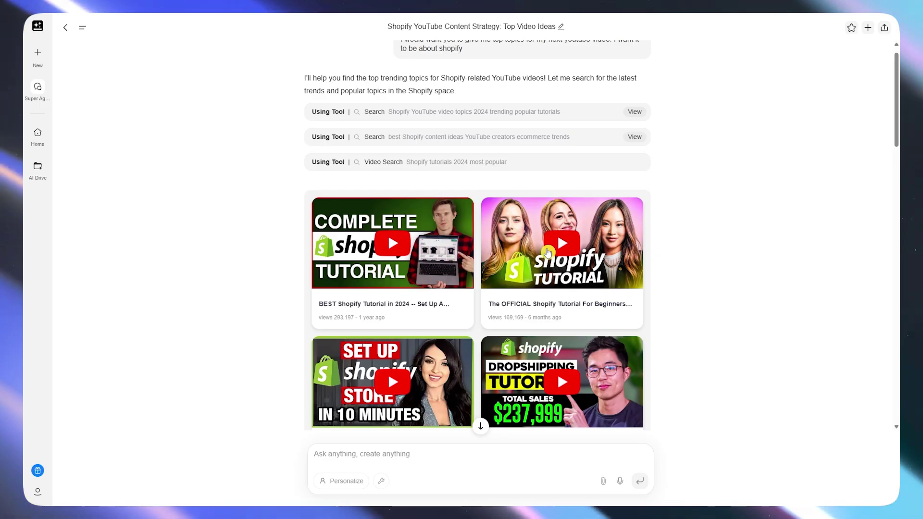
Review the reply's example Shopify videos, topic categories, trending keywords and format ideas once more.
scroll(549, 255, down, 2)
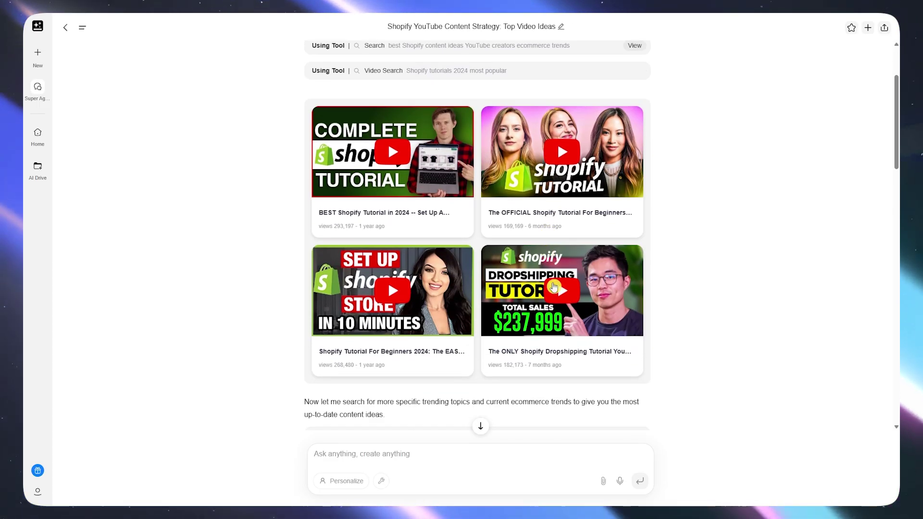
scroll(553, 286, down, 2)
scroll(552, 350, down, 3)
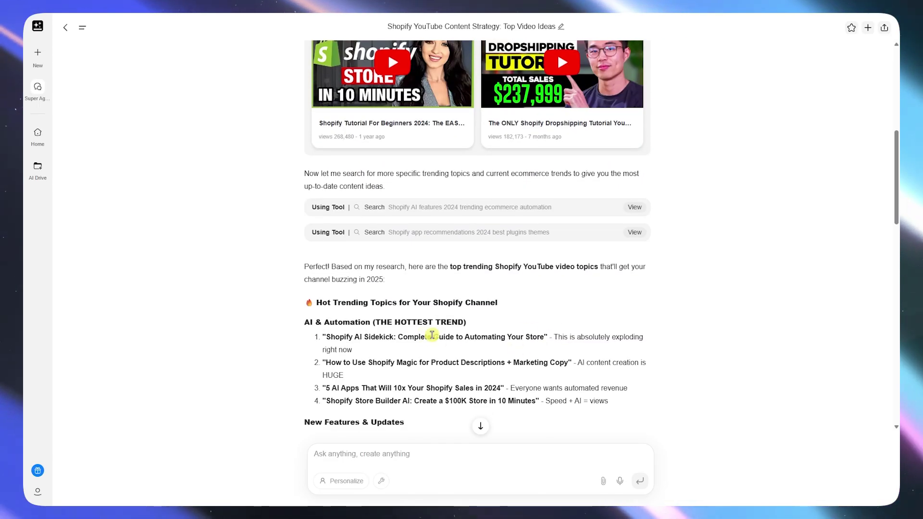
scroll(524, 253, up, 1)
scroll(470, 248, up, 3)
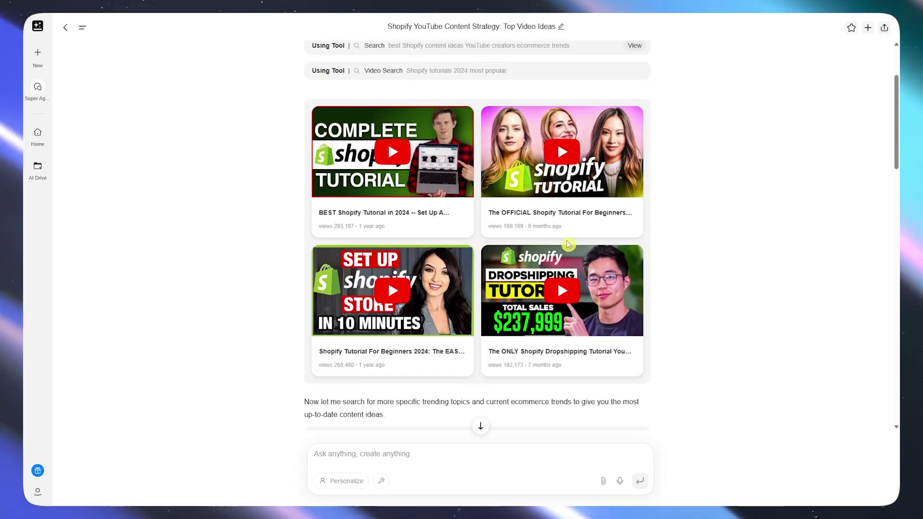
scroll(504, 330, down, 4)
scroll(479, 309, down, 15)
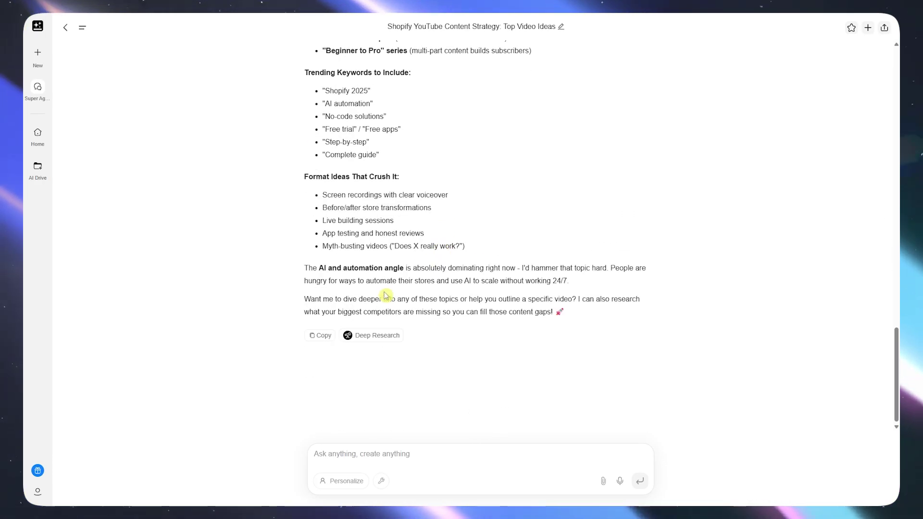
scroll(423, 279, up, 15)
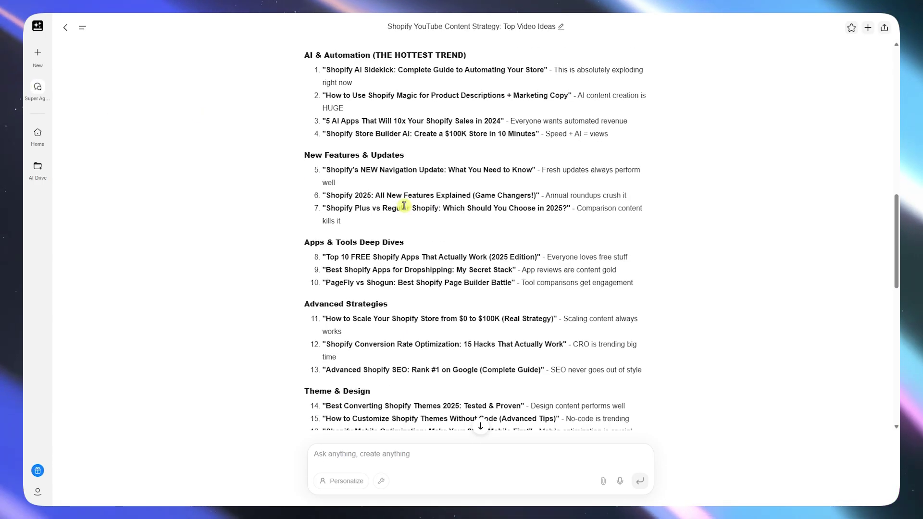
scroll(432, 260, up, 15)
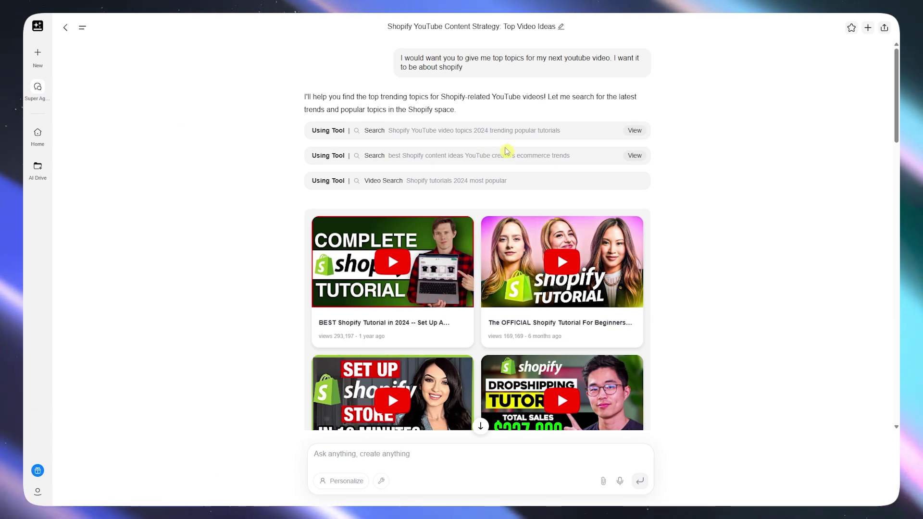
scroll(481, 226, down, 15)
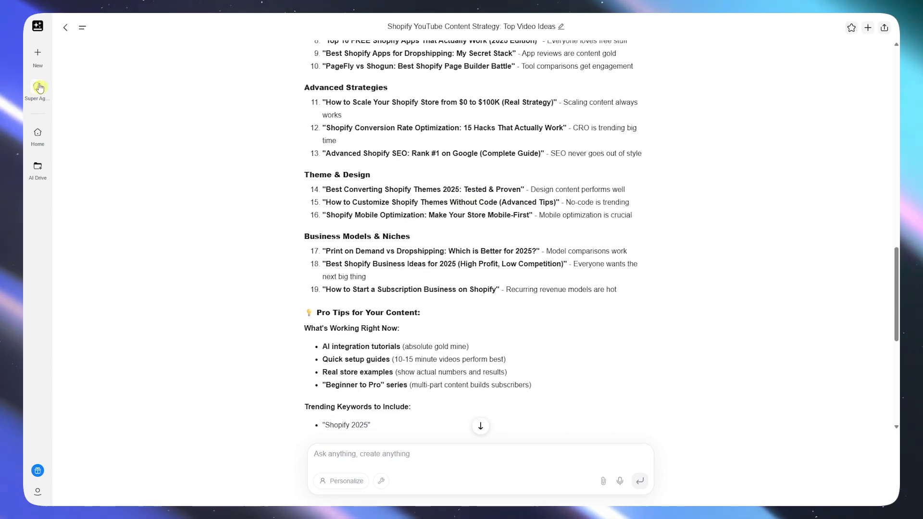
Open AI Slides from the home page, view My Templates, and return to the Explore template gallery.
click(37, 136)
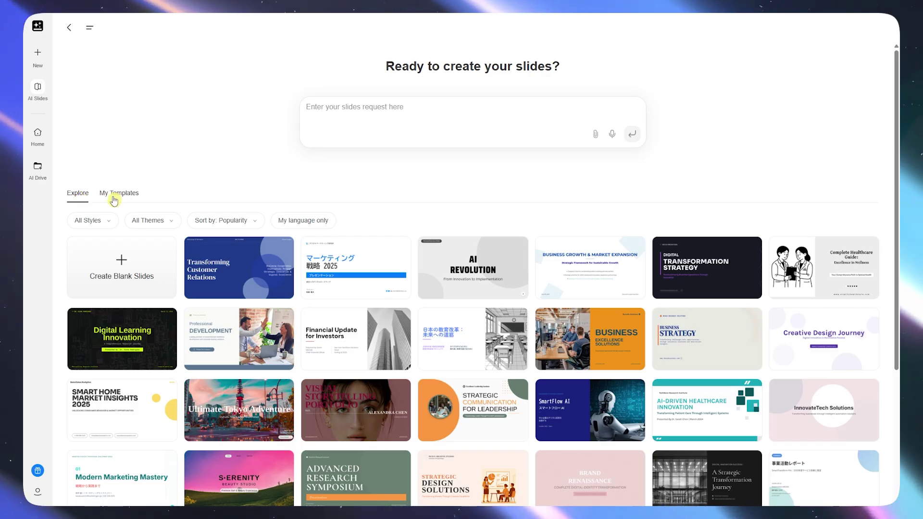
click(124, 199)
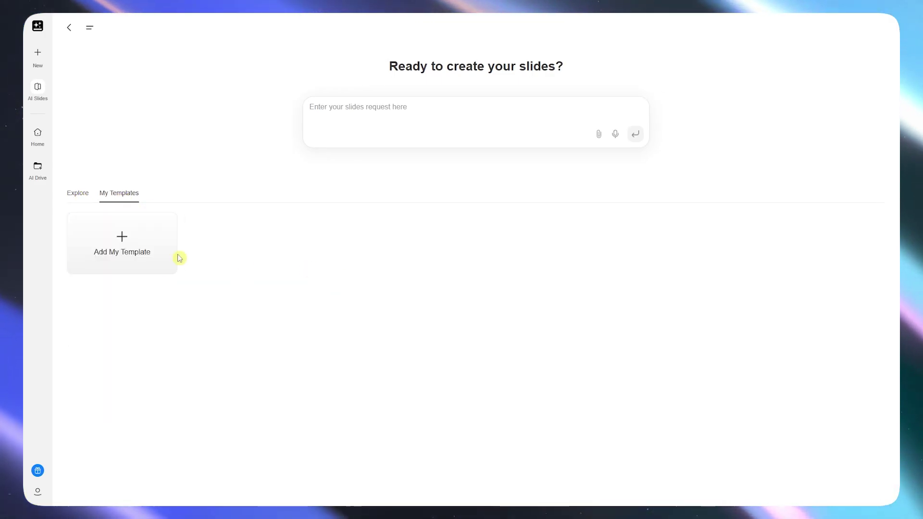
click(78, 199)
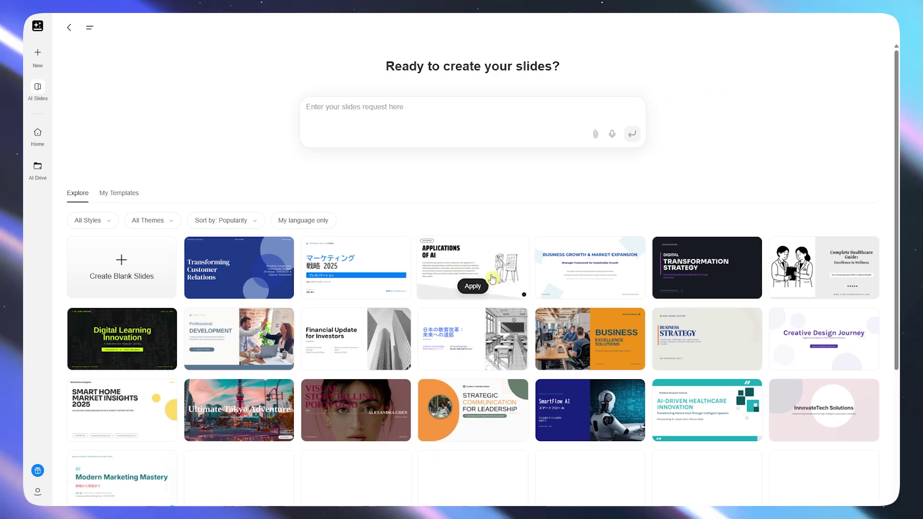
Browse the slide template gallery and choose the Digital Learning Innovation design, Modern Academic Research Presentation, as the template.
scroll(476, 276, down, 3)
scroll(476, 276, down, 5)
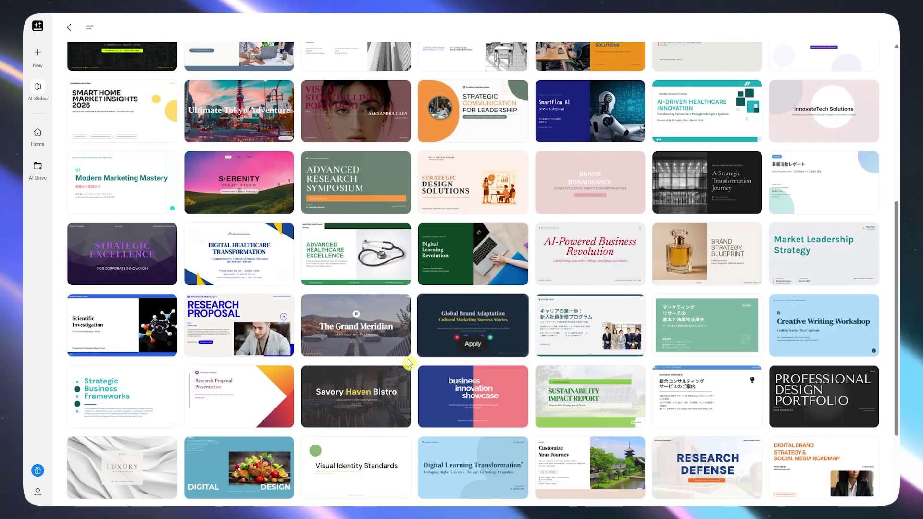
scroll(351, 224, up, 3)
mouse_move(590, 123)
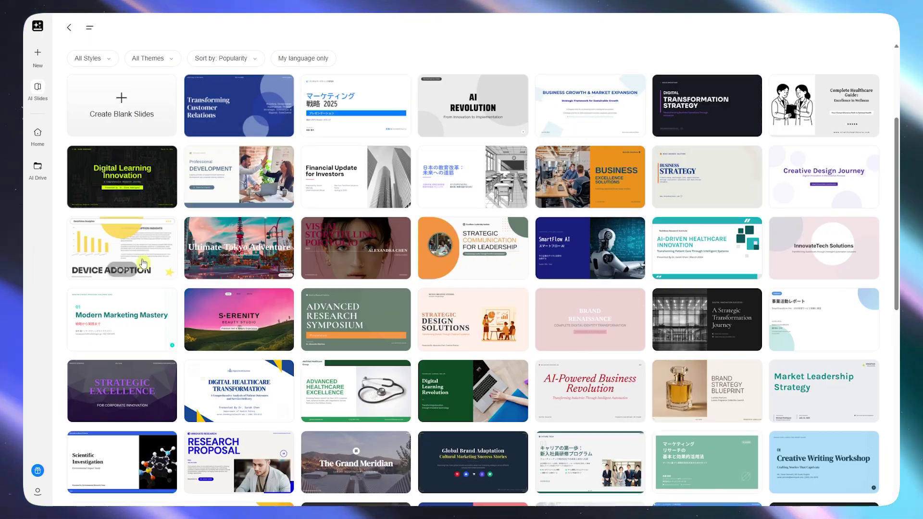
mouse_move(143, 181)
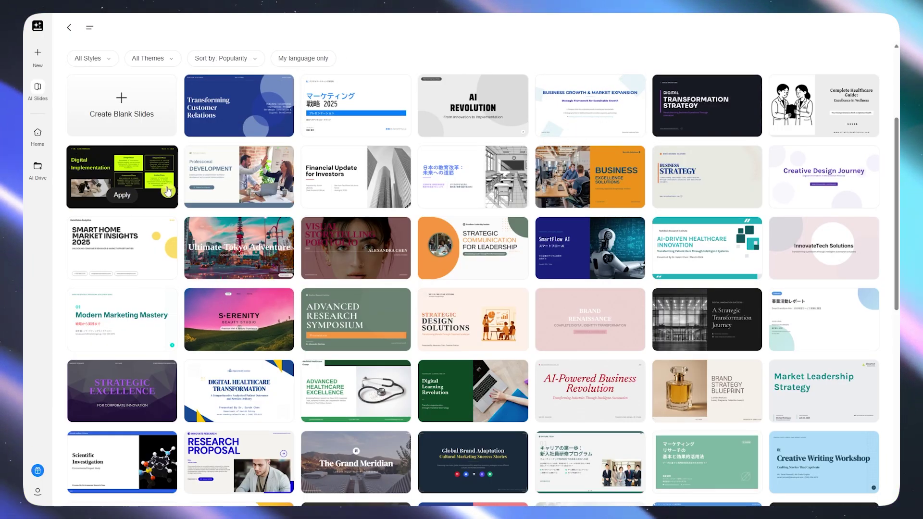
click(144, 181)
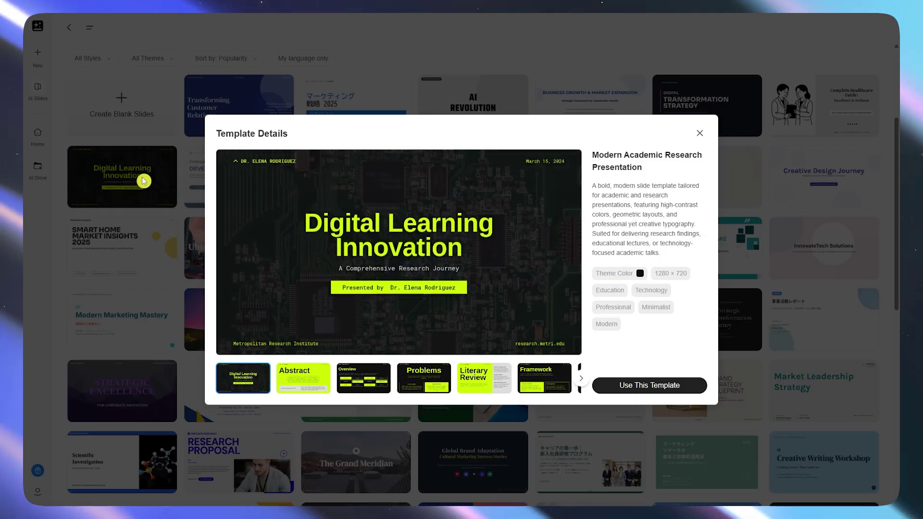
click(643, 388)
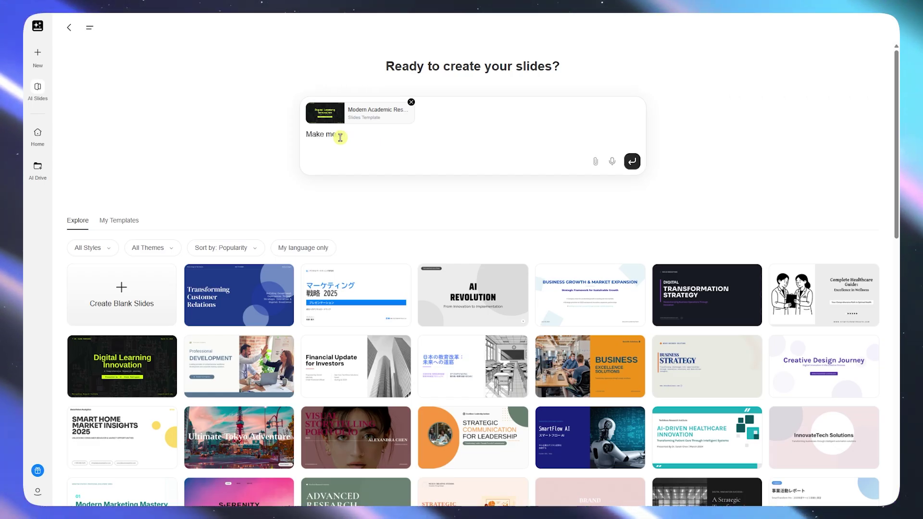
Request slides with the prompt "Make me a 5 slides presentation about making a good prompt" and submit it.
key(BackSpace)
key(BackSpace)
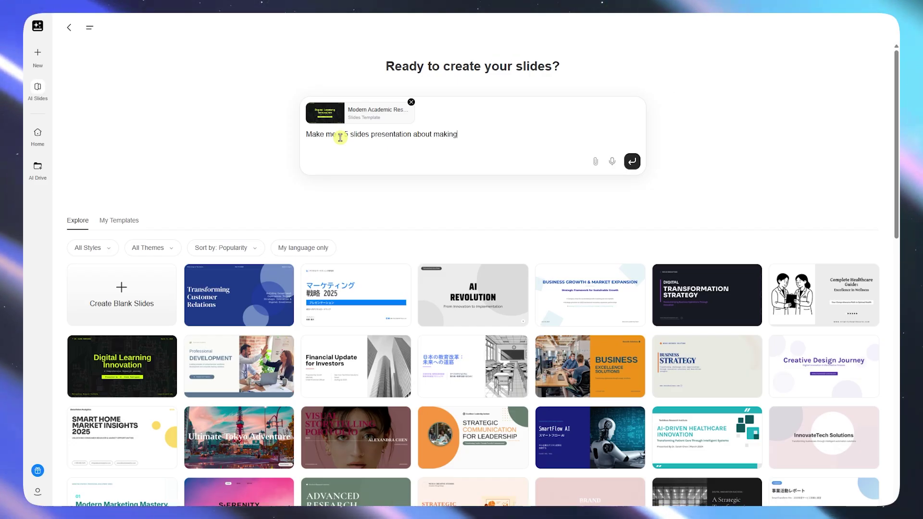
text(a good prompt)
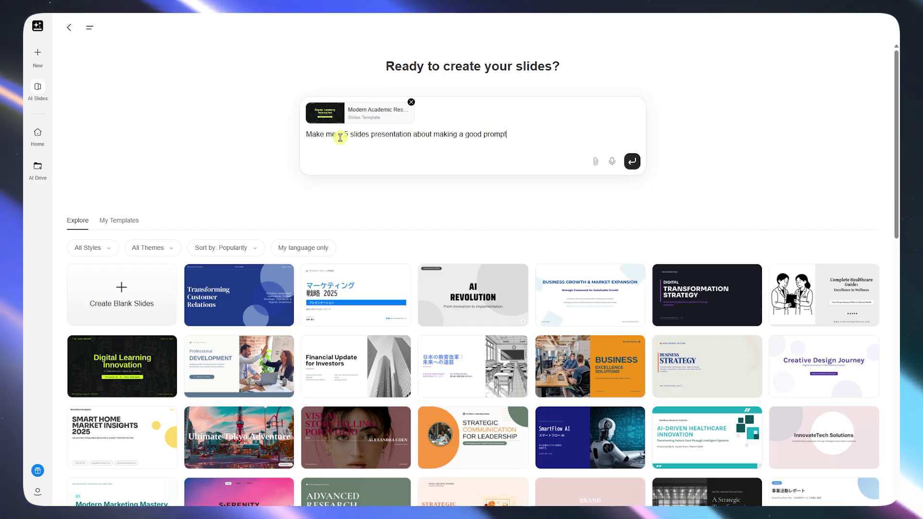
drag(344, 138, 369, 137)
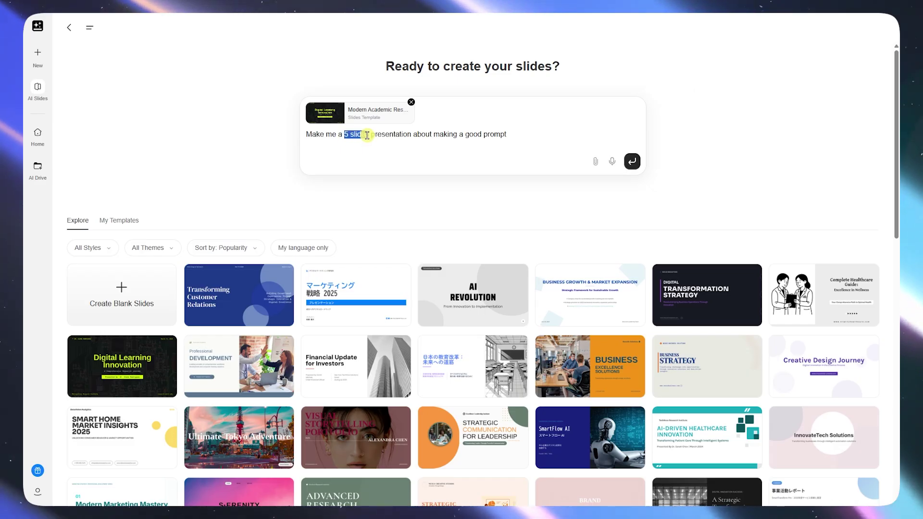
click(529, 138)
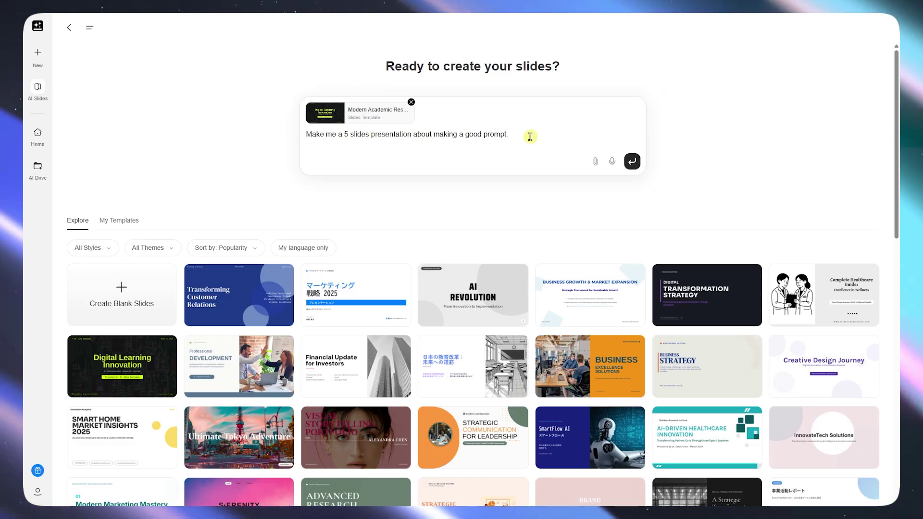
click(631, 163)
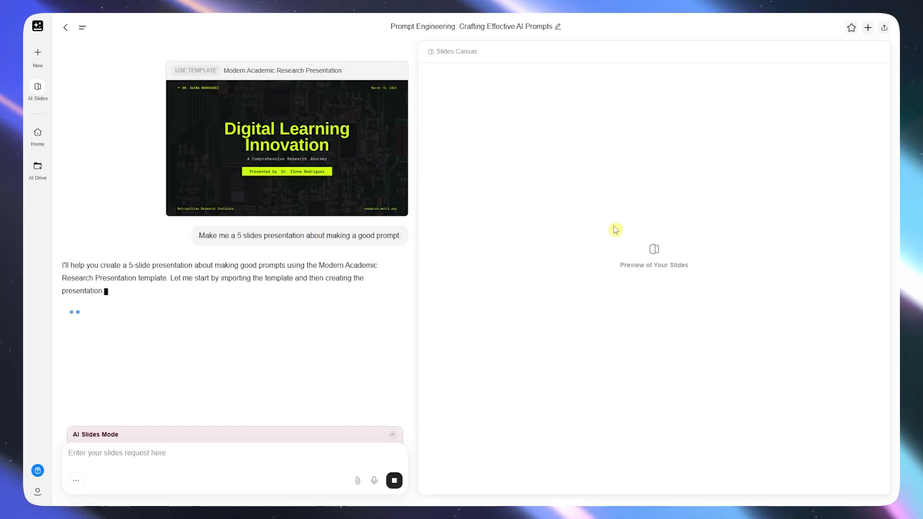
Follow the slide generation in the chat, from the request and todo lists through template import, project setup and research.
drag(197, 242, 365, 227)
click(110, 219)
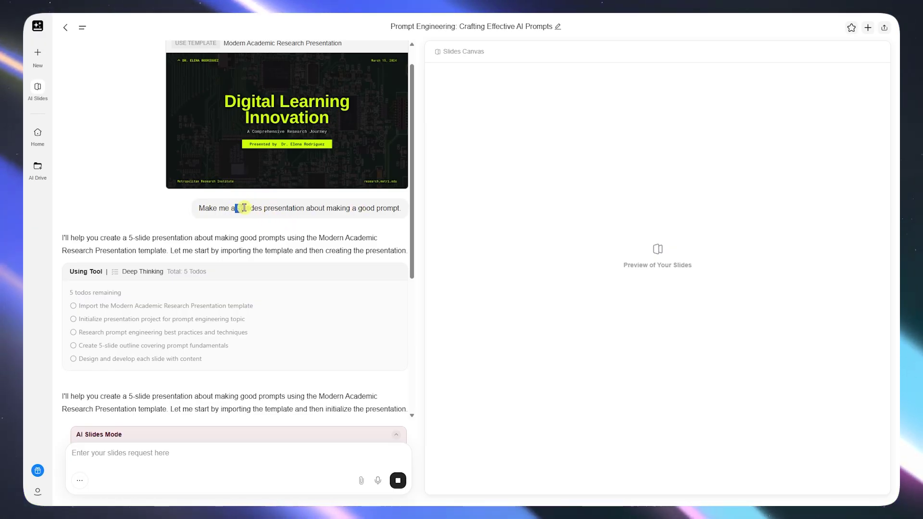
click(130, 208)
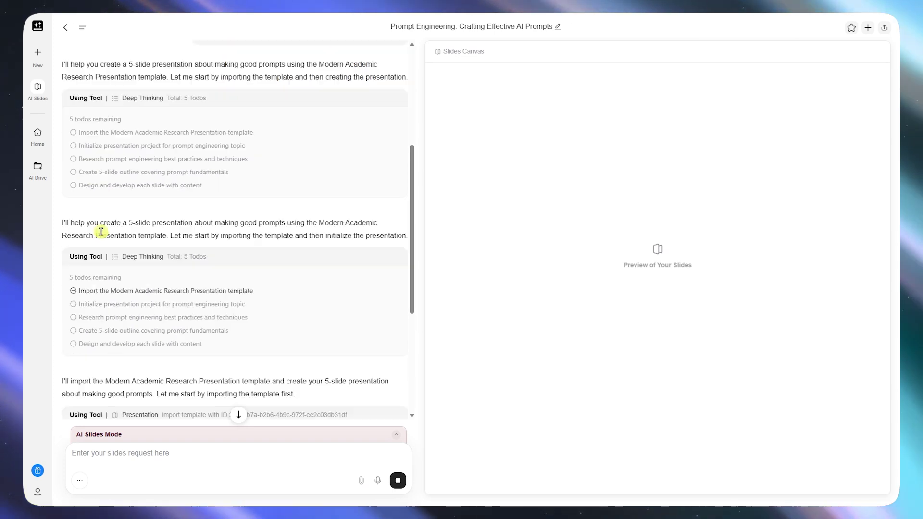
scroll(106, 236, up, 2)
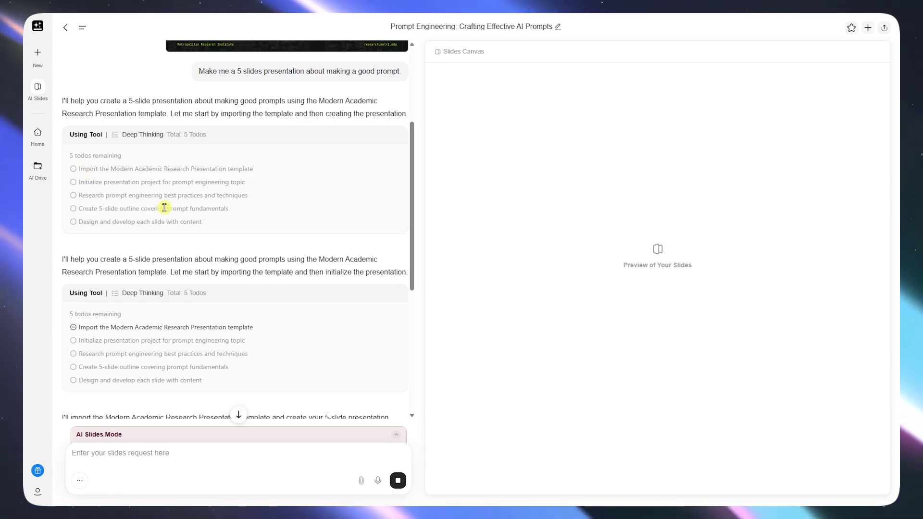
drag(80, 172, 244, 169)
drag(93, 183, 195, 197)
click(176, 239)
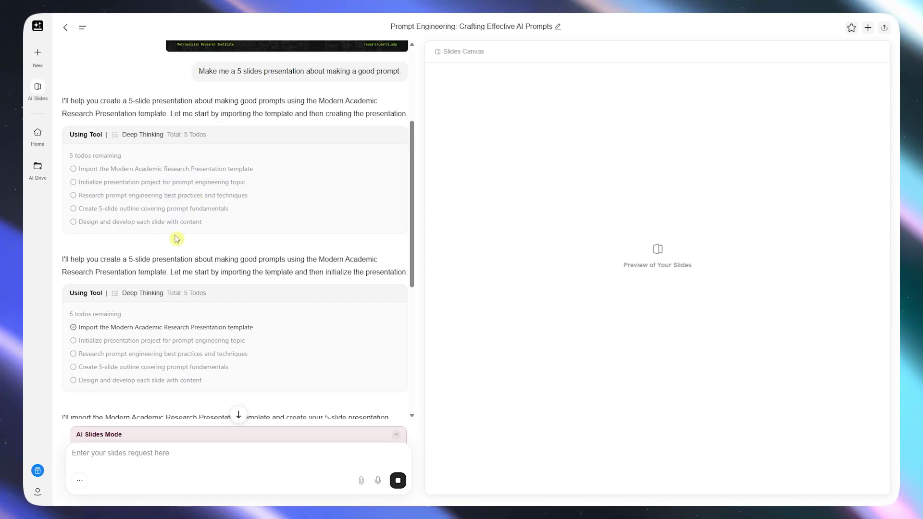
drag(75, 260, 259, 258)
scroll(264, 288, down, 4)
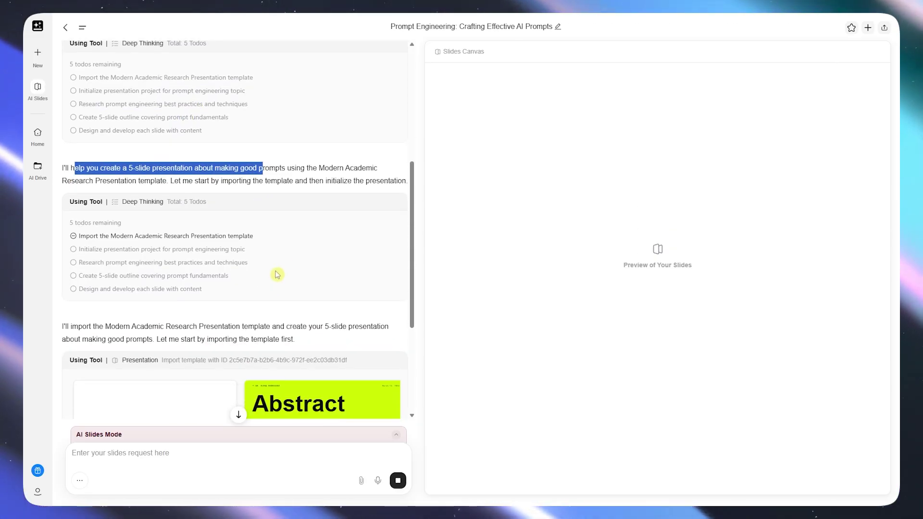
scroll(125, 235, down, 1)
drag(78, 189, 254, 190)
scroll(220, 296, down, 4)
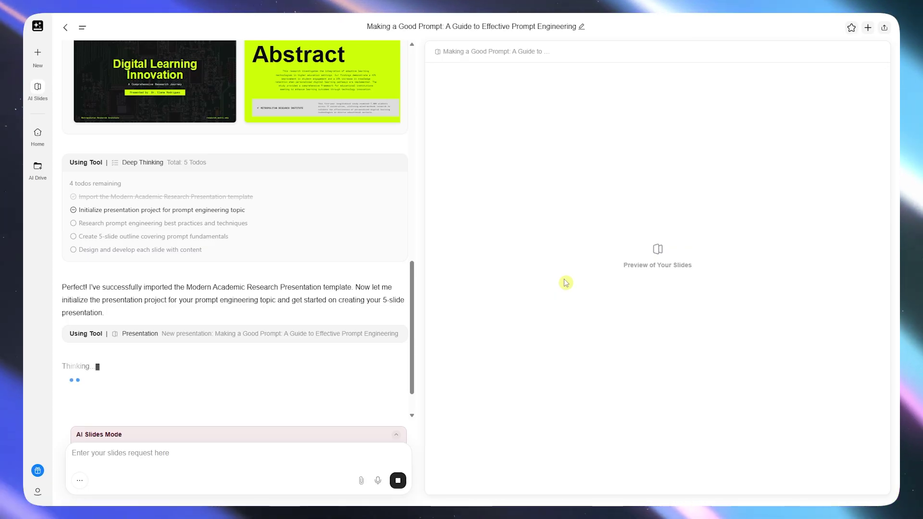
scroll(294, 296, down, 2)
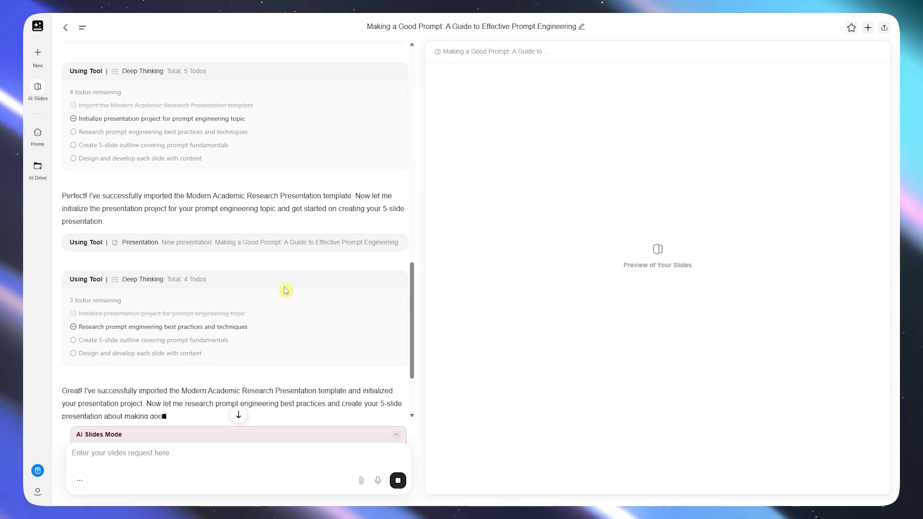
scroll(284, 288, down, 2)
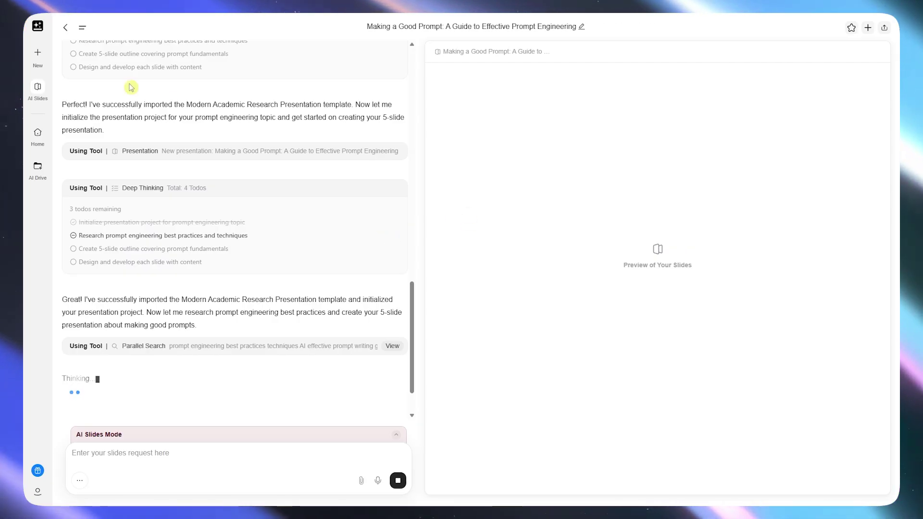
Return to the home page and reopen the Prompt Engineering slides task from the task list.
click(66, 28)
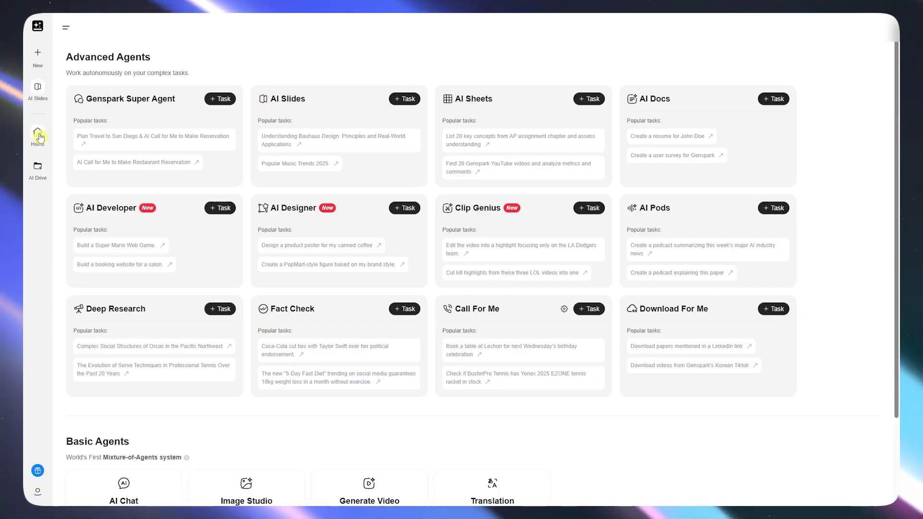
click(37, 100)
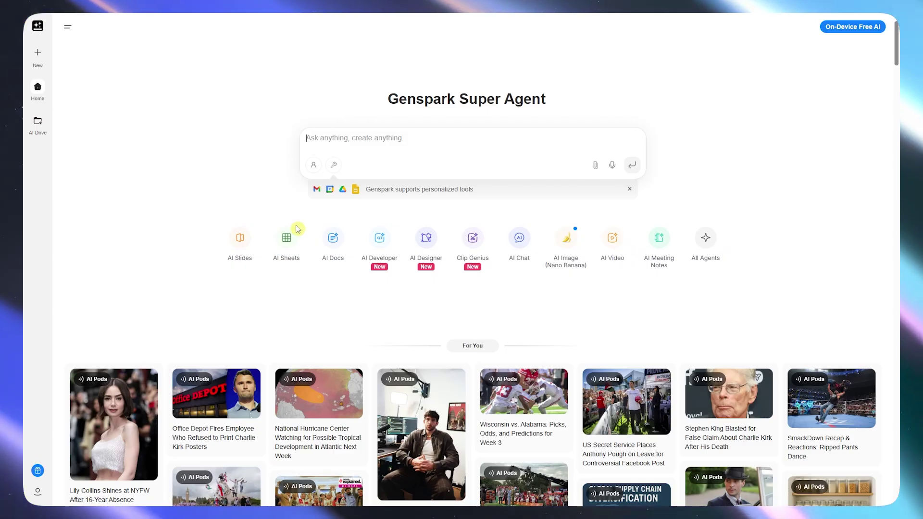
click(68, 26)
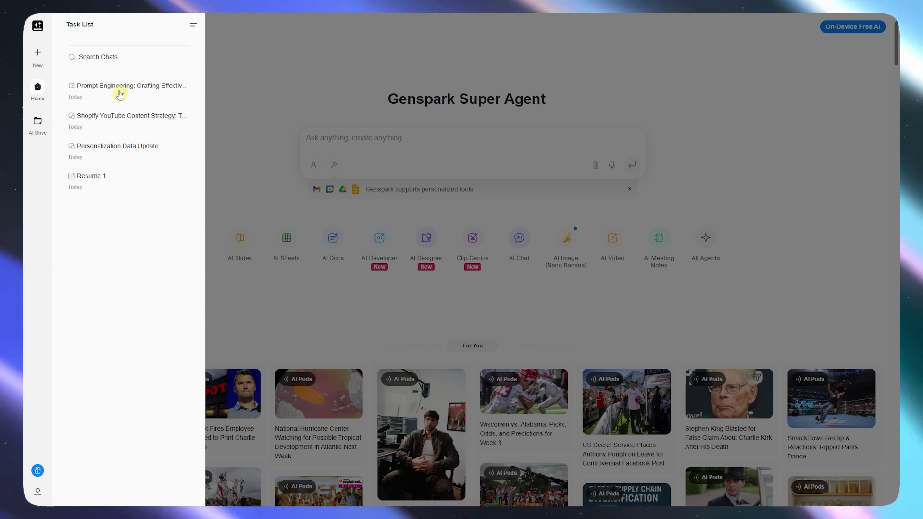
mouse_move(118, 95)
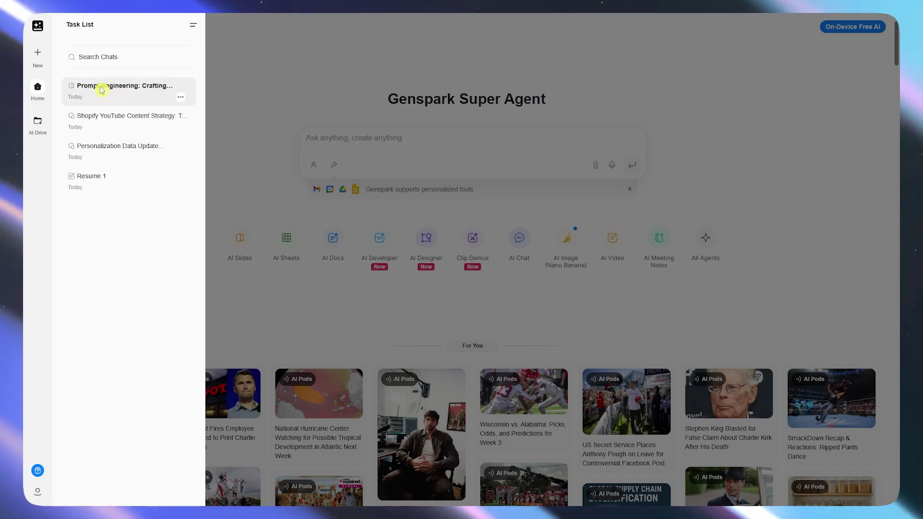
click(106, 91)
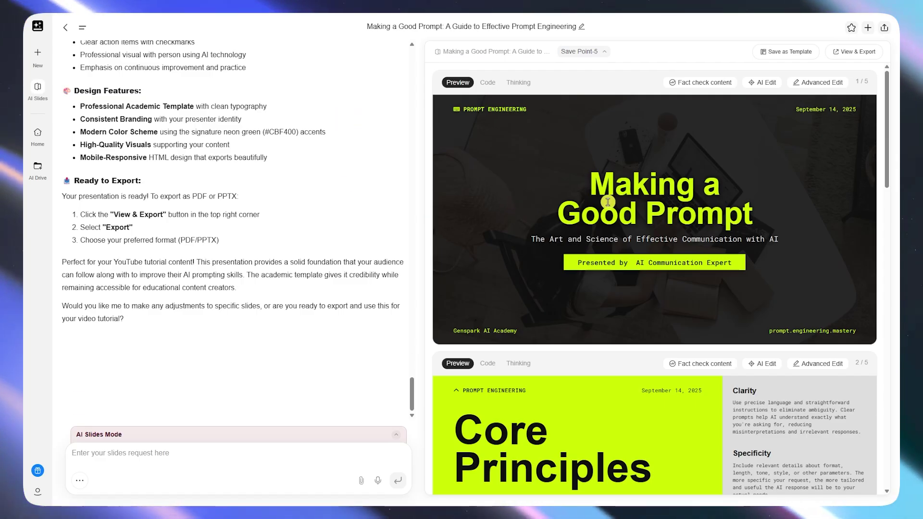
Look through the generated slides from the title slide to Best Practices, and return to Advanced Techniques.
drag(887, 119, 889, 411)
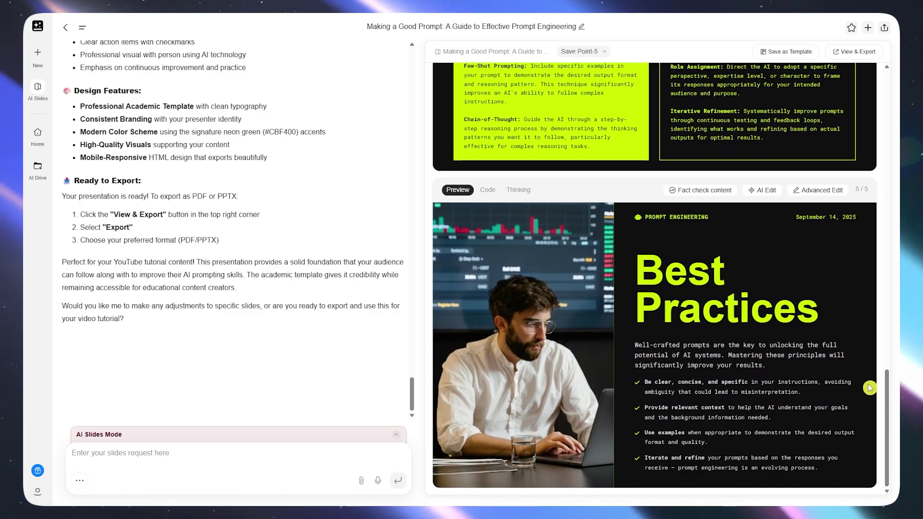
drag(888, 384, 880, 250)
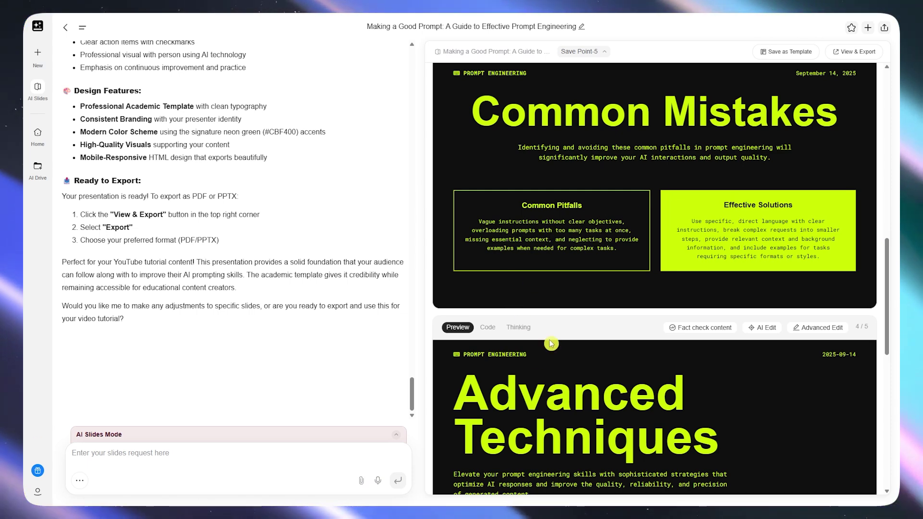
drag(889, 262, 889, 339)
Write the follow-up request "Insert a picture on slide 4" in the slides chat.
click(146, 460)
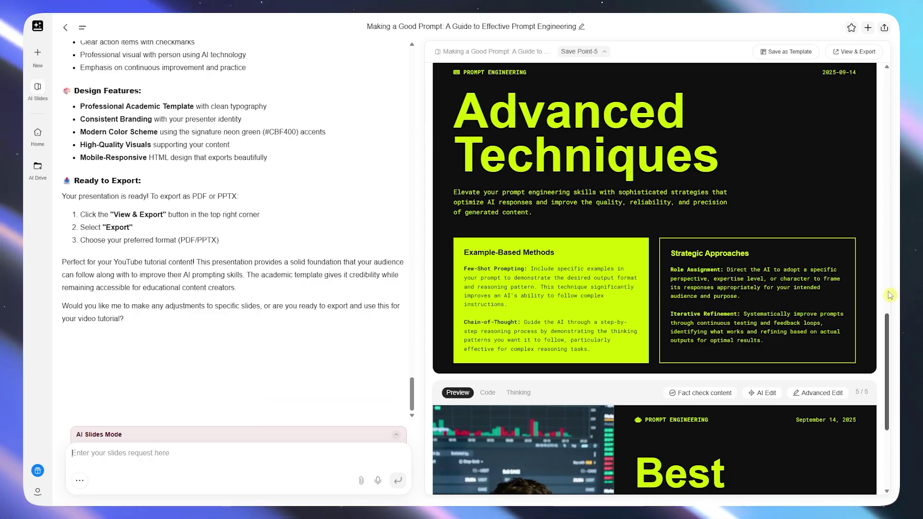
scroll(888, 309, up, 8)
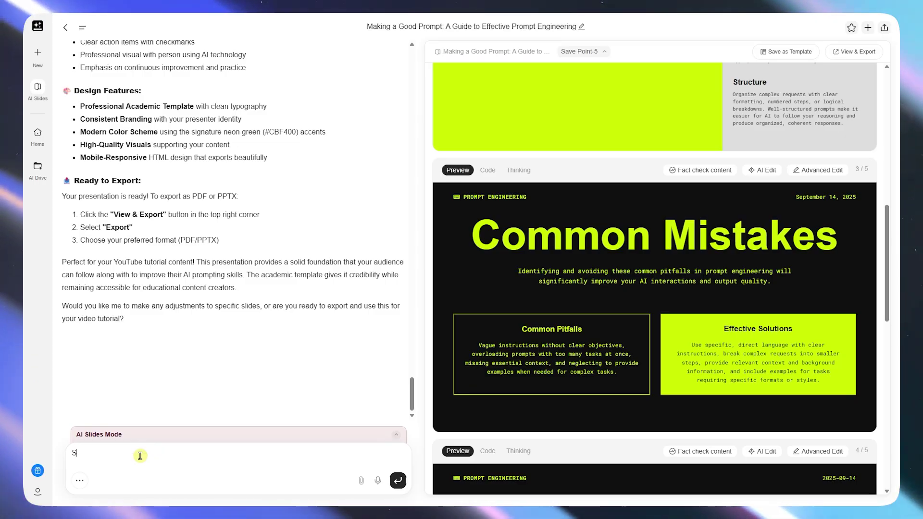
text(Insert a slide)
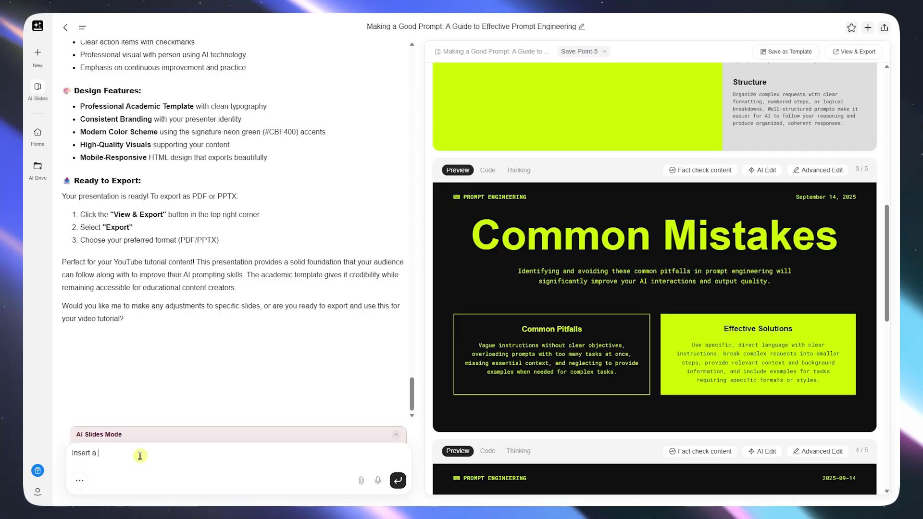
key(BackSpace)
key(BackSpace)
key(BackSpace)
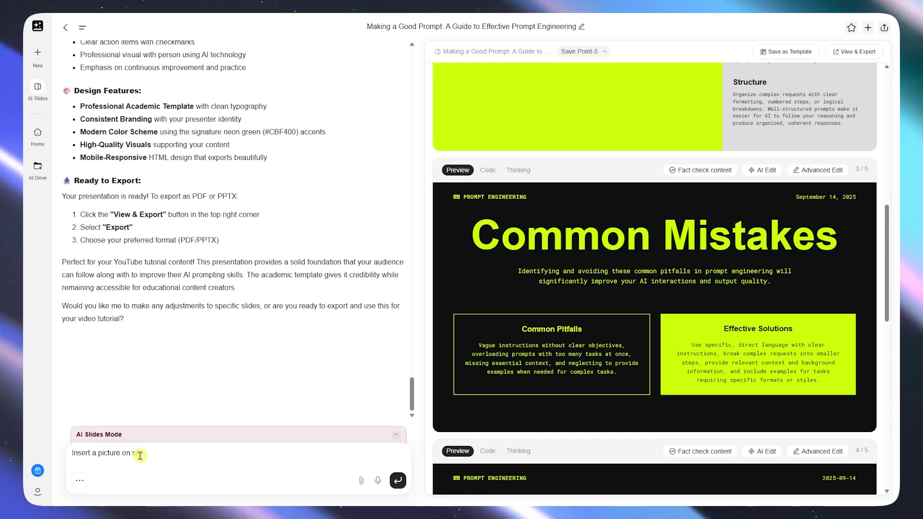
text(4)
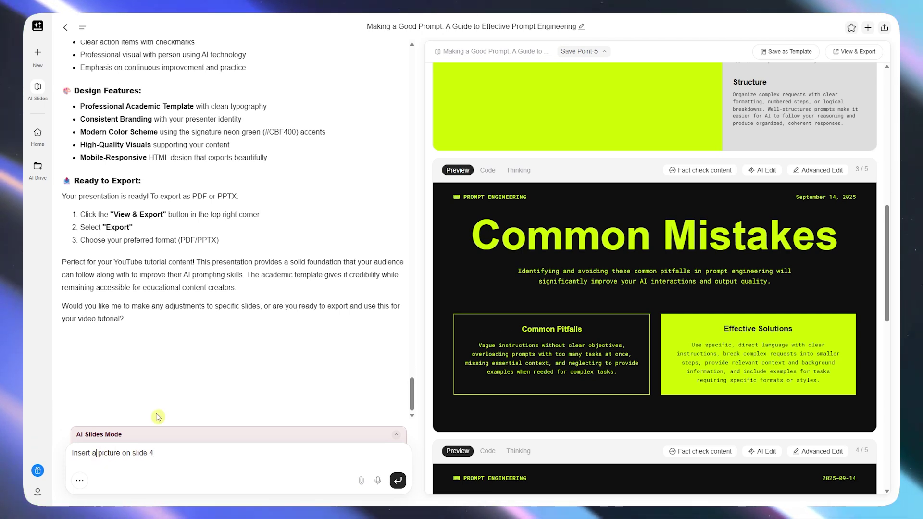
Add "relevant" before "picture" in the request, check the Advanced Techniques slide, and submit the request.
key(ctrl+Left)
key(ctrl+Left)
key(ctrl+Left)
key(ctrl+Left)
text(relevant)
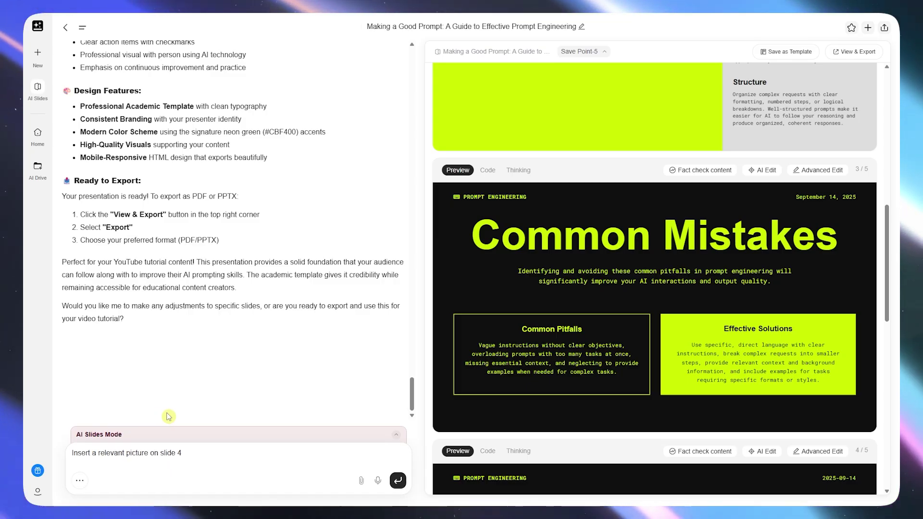
scroll(734, 294, down, 8)
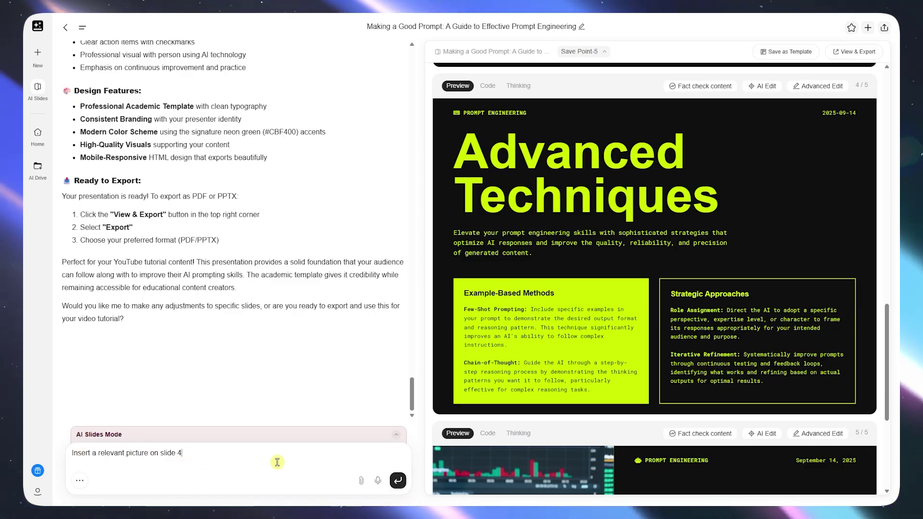
click(398, 480)
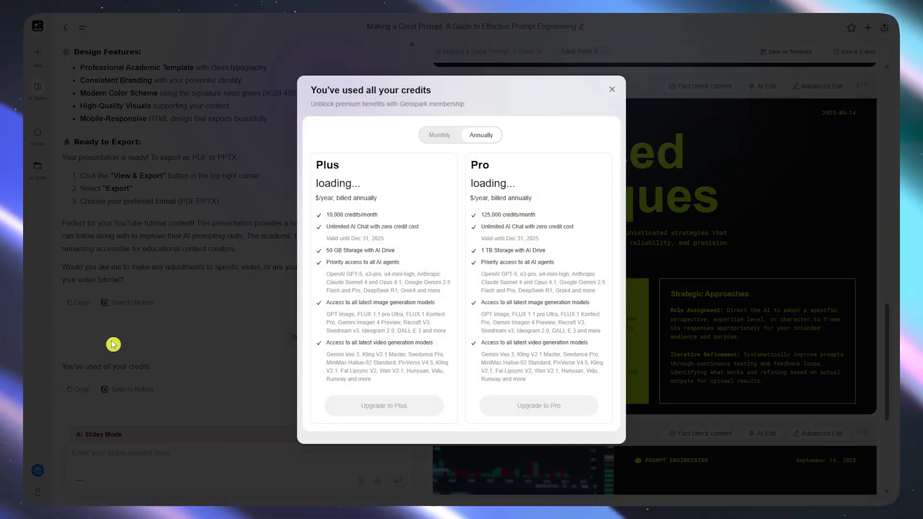
Close the membership upgrade offer and go back over the slide summary in the chat.
click(115, 344)
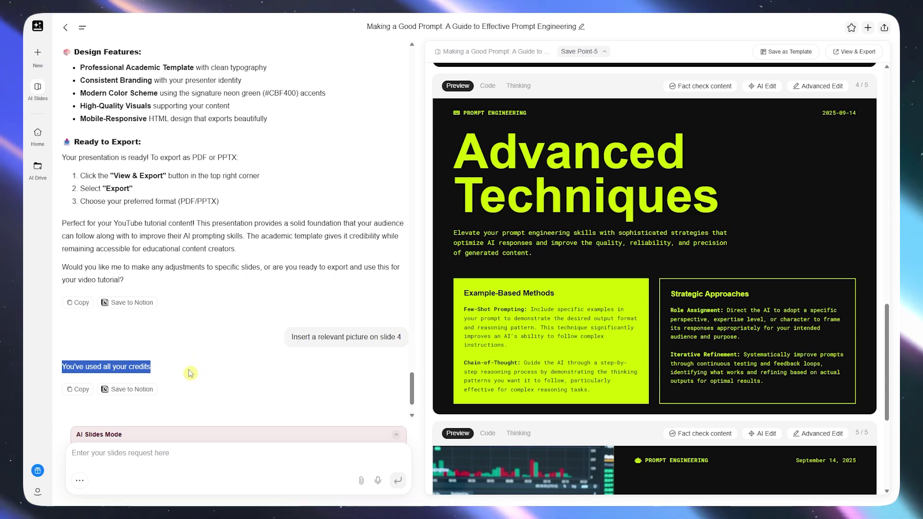
scroll(247, 200, up, 5)
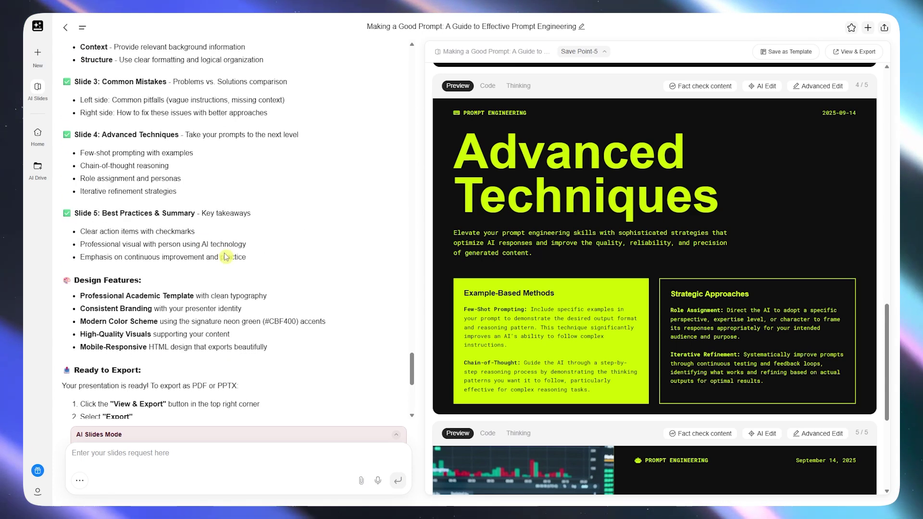
Read the chat's reply to the slide 4 picture request, and go back through the slides to the title slide.
scroll(224, 255, down, 6)
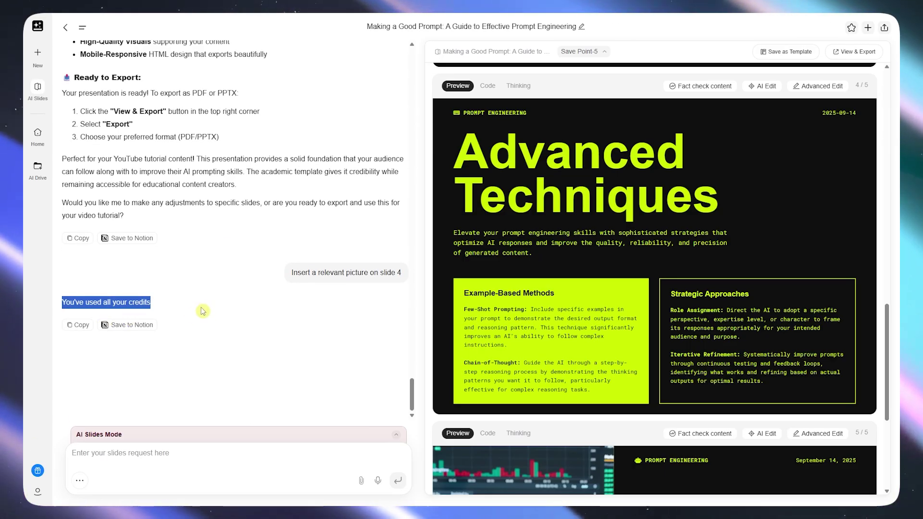
click(202, 311)
scroll(620, 382, down, 5)
scroll(620, 382, up, 10)
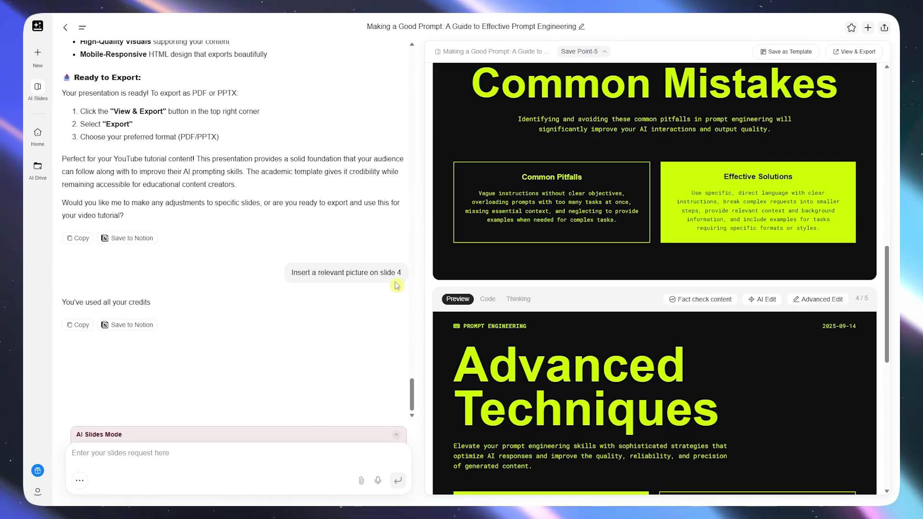
click(118, 452)
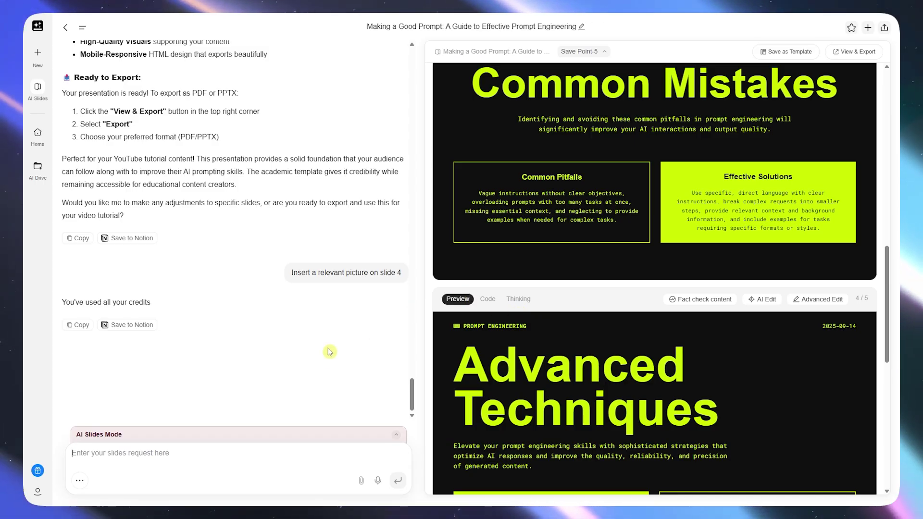
scroll(609, 238, up, 10)
scroll(551, 139, up, 3)
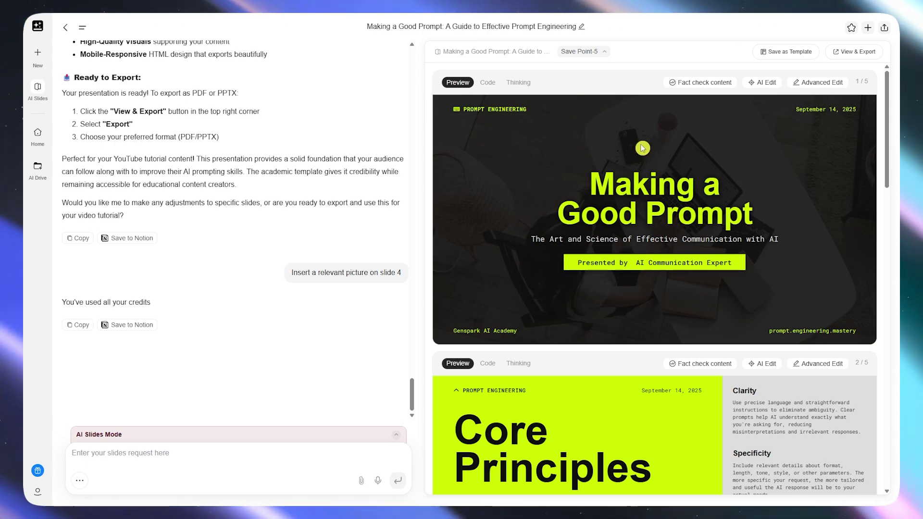
Show the title slide's code and look through its styles down to the end of the HTML.
click(488, 83)
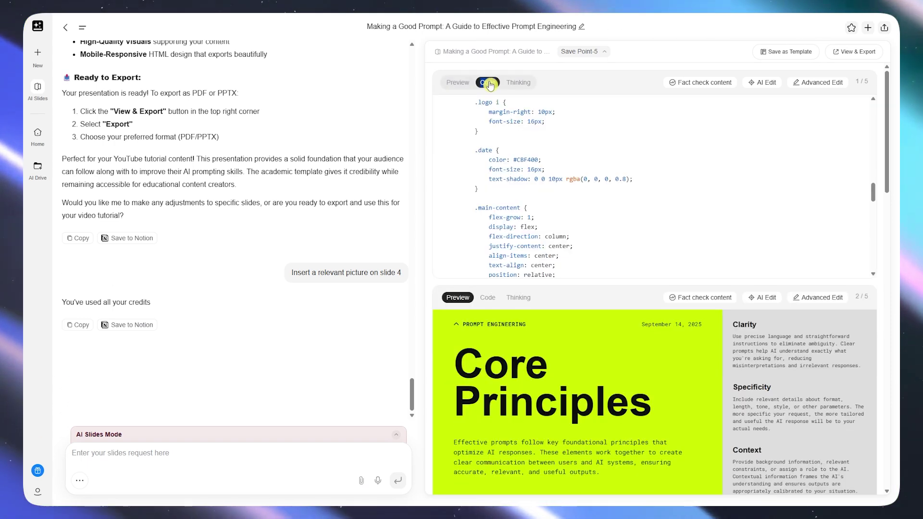
scroll(557, 188, up, 1)
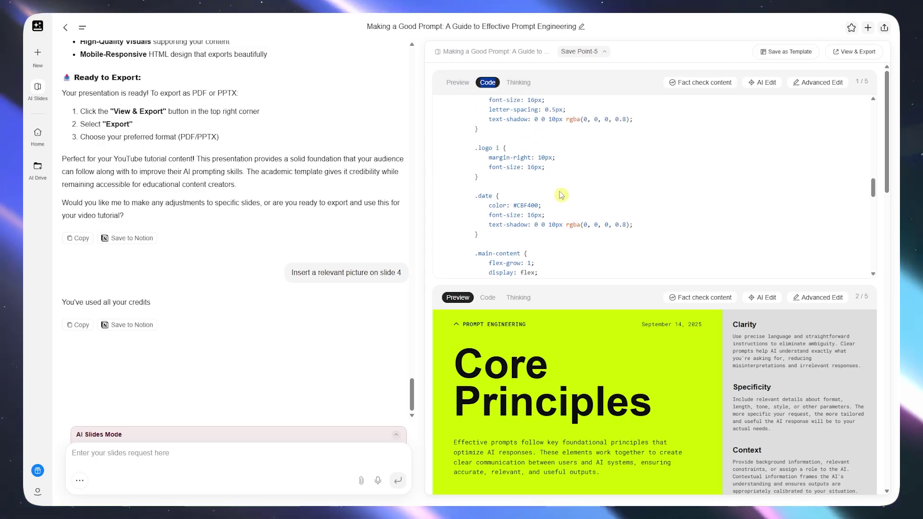
scroll(561, 194, up, 2)
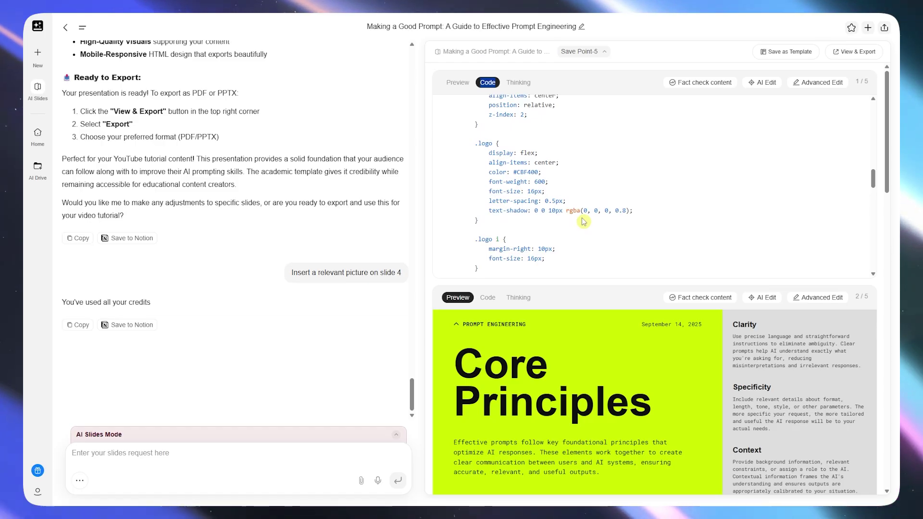
scroll(583, 219, down, 4)
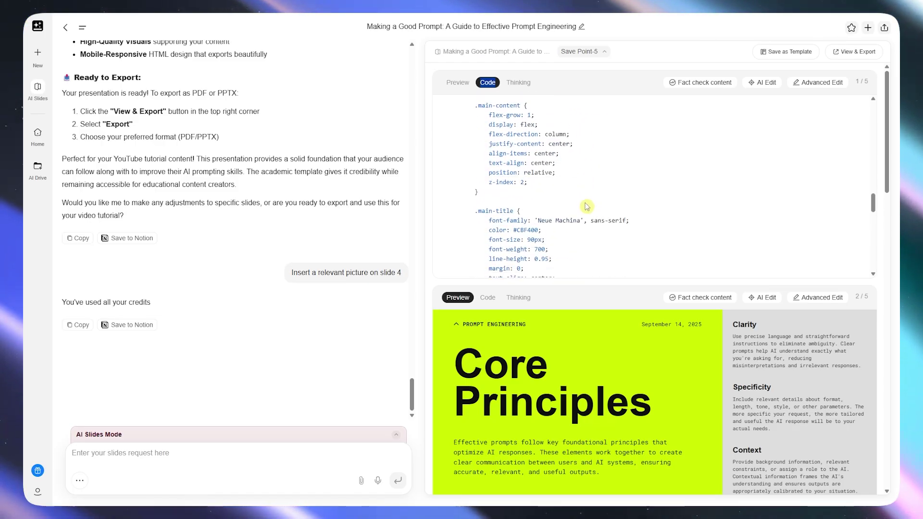
scroll(587, 206, down, 1)
scroll(587, 207, down, 2)
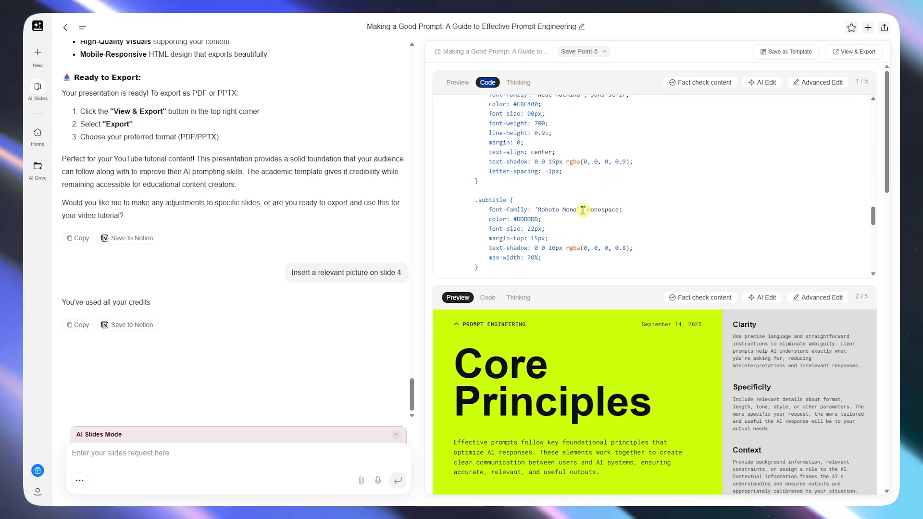
scroll(584, 211, down, 4)
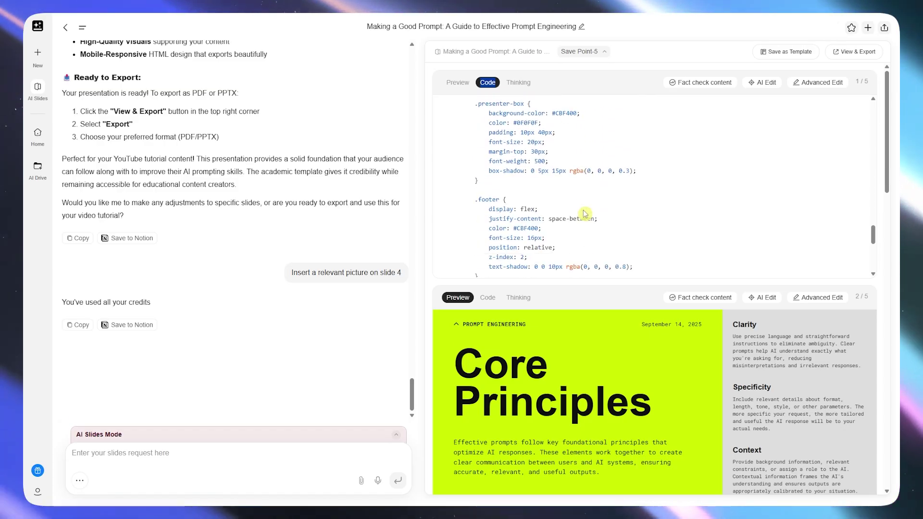
scroll(584, 213, down, 10)
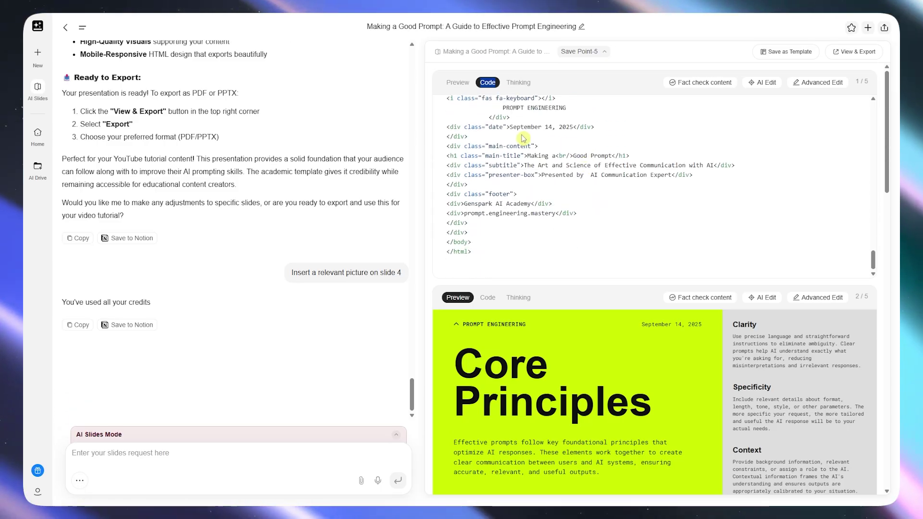
Show the title slide's Thinking notes and read the planned template changes and the design elements kept.
click(519, 88)
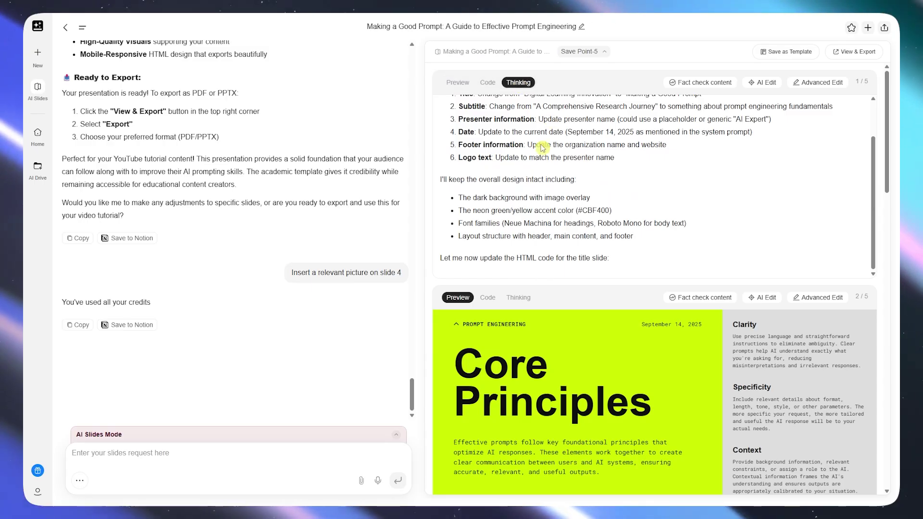
scroll(544, 131, up, 2)
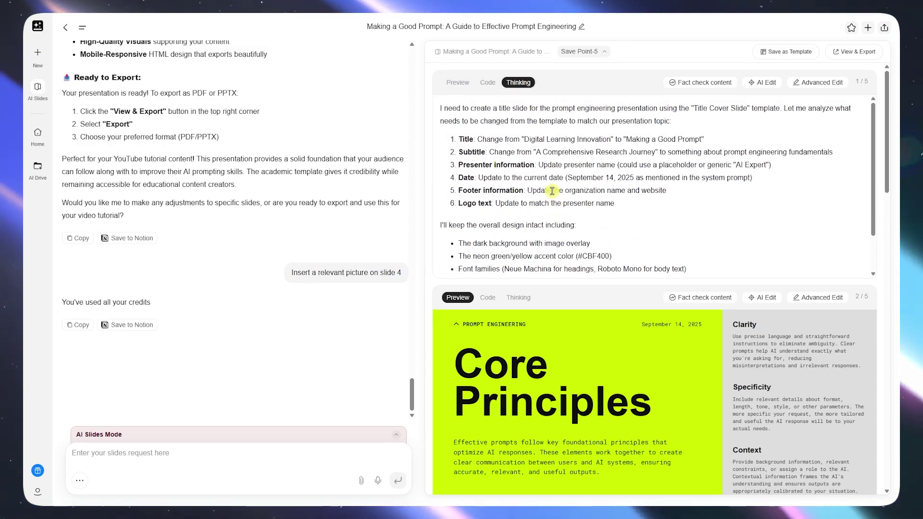
scroll(663, 200, down, 2)
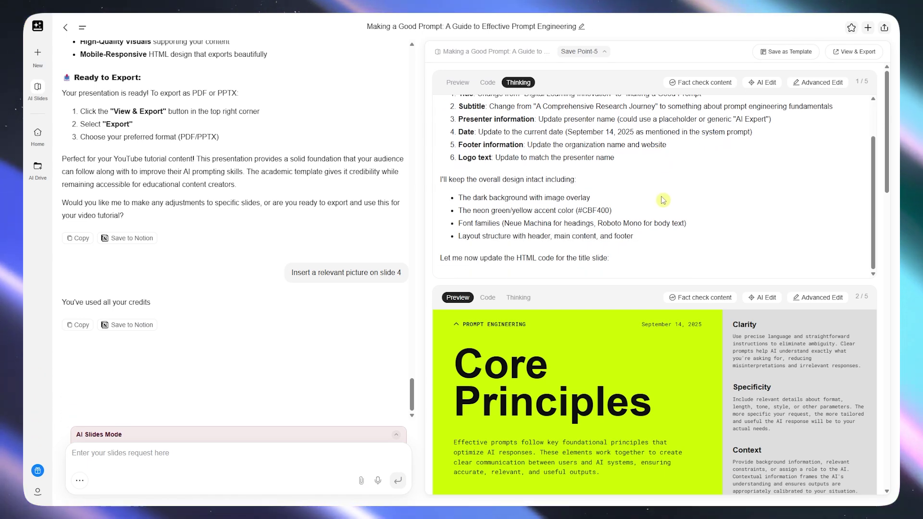
scroll(663, 200, down, 2)
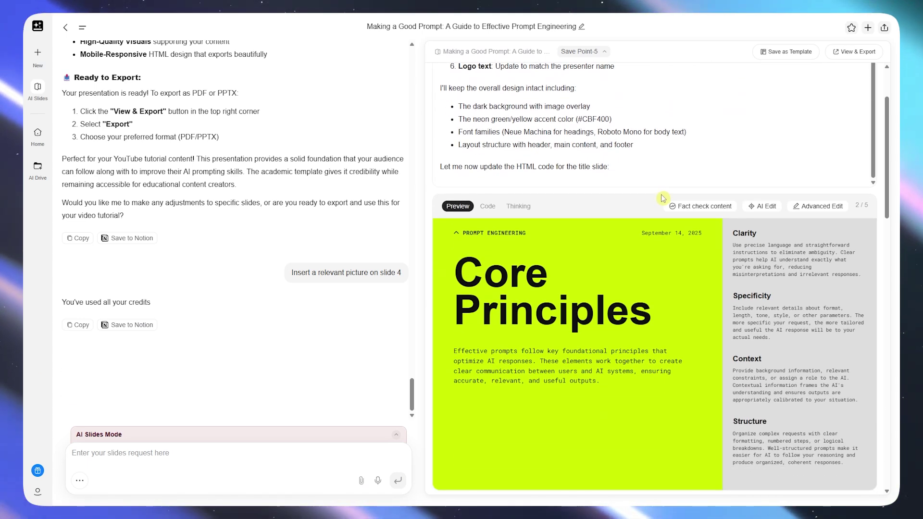
scroll(662, 193, down, 2)
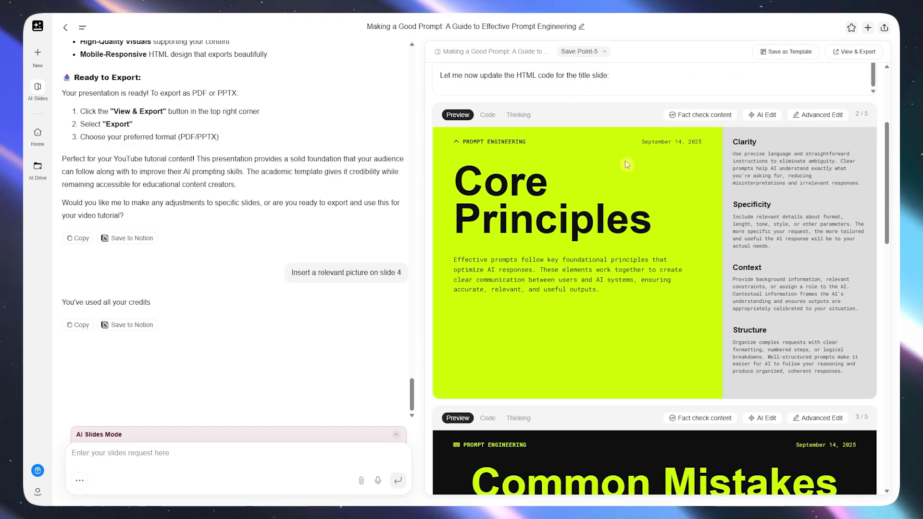
scroll(625, 160, up, 4)
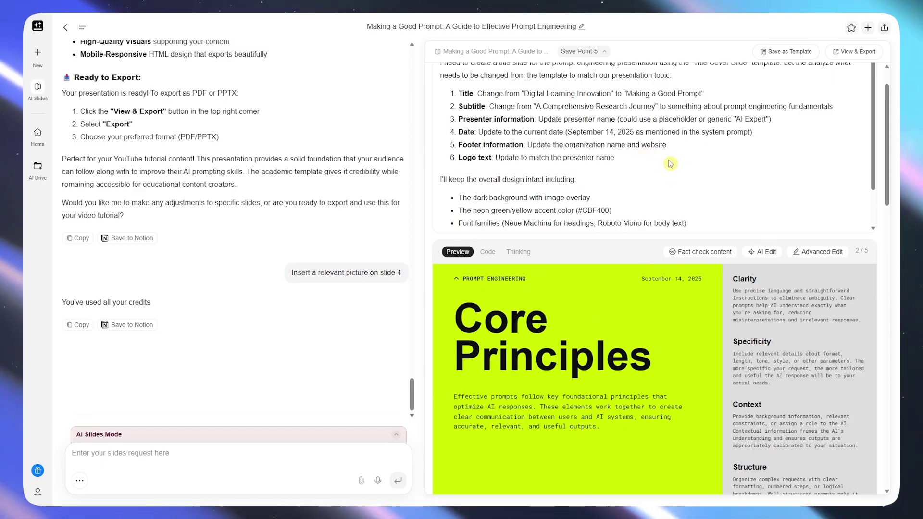
scroll(887, 230, up, 1)
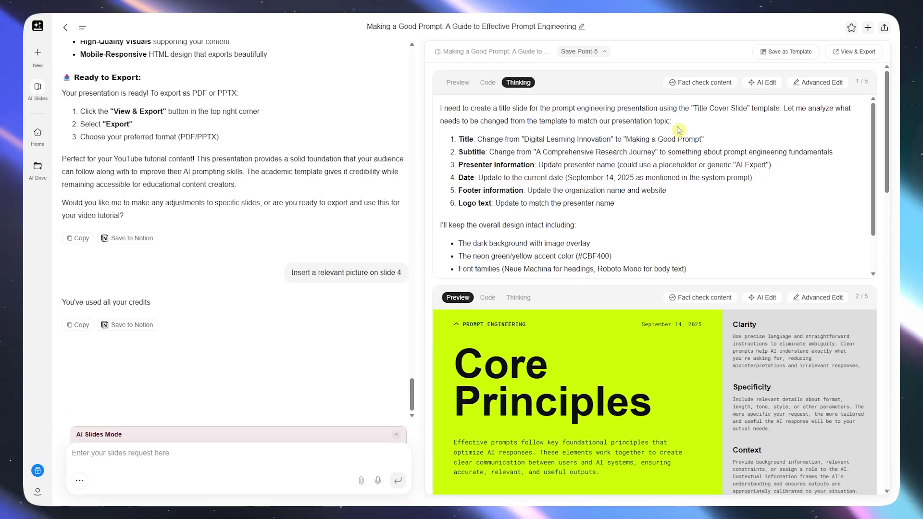
Prepare a content fact-check request for slide 1 in the chat and review the slide's Thinking notes.
click(705, 85)
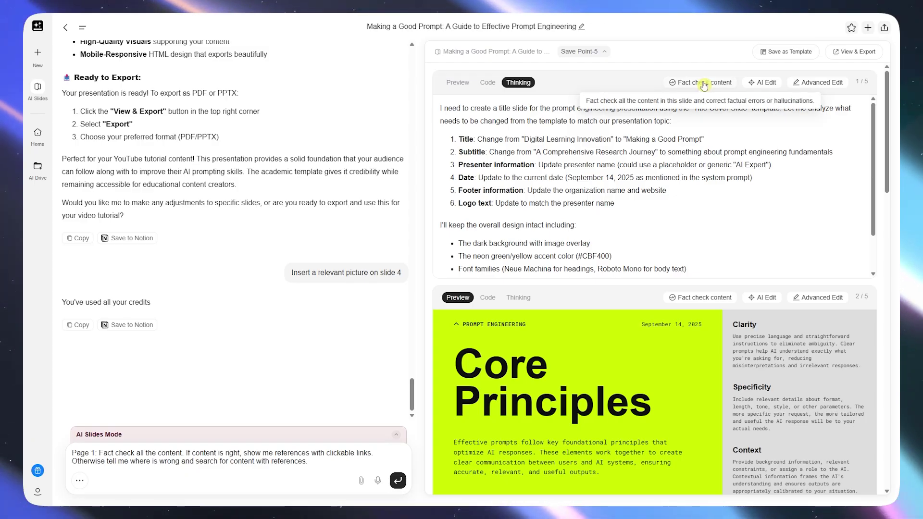
scroll(702, 173, down, 2)
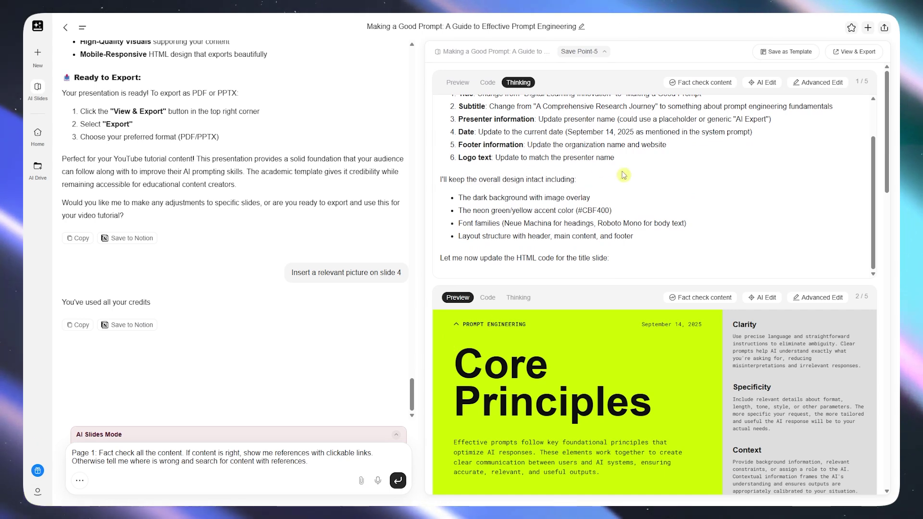
scroll(579, 175, up, 2)
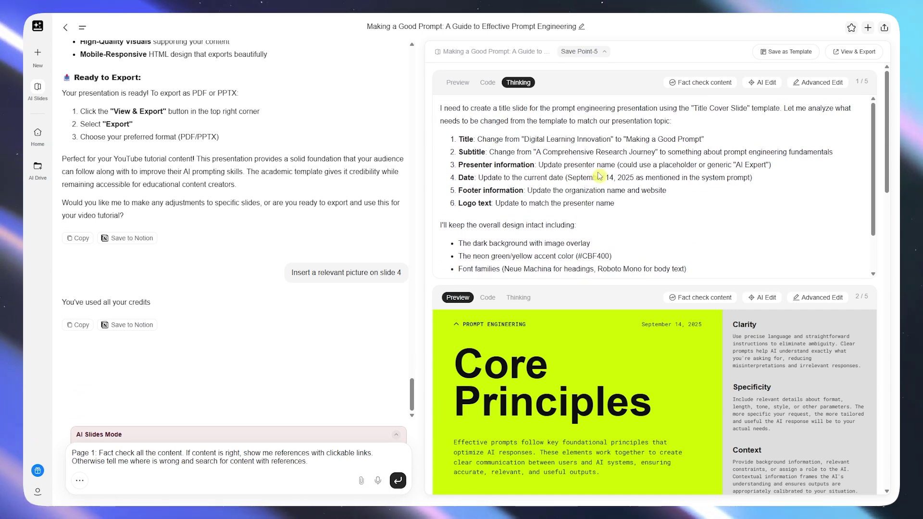
scroll(628, 173, down, 2)
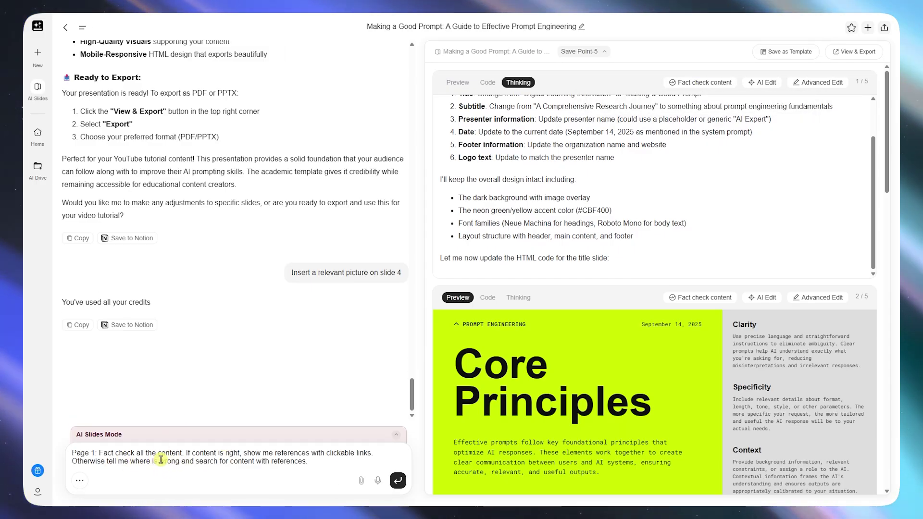
Clear the slide 1 fact-check request after reading its wording, and return the title slide to its preview.
drag(316, 464, 118, 455)
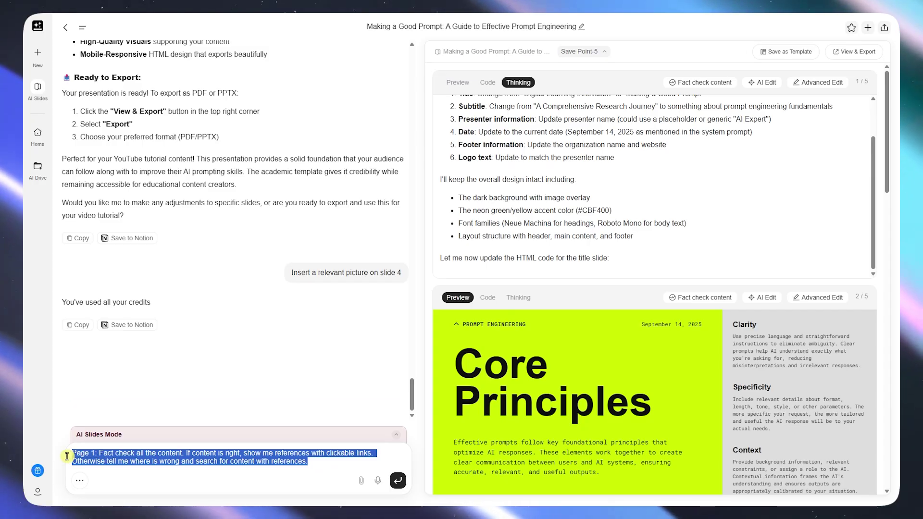
click(161, 453)
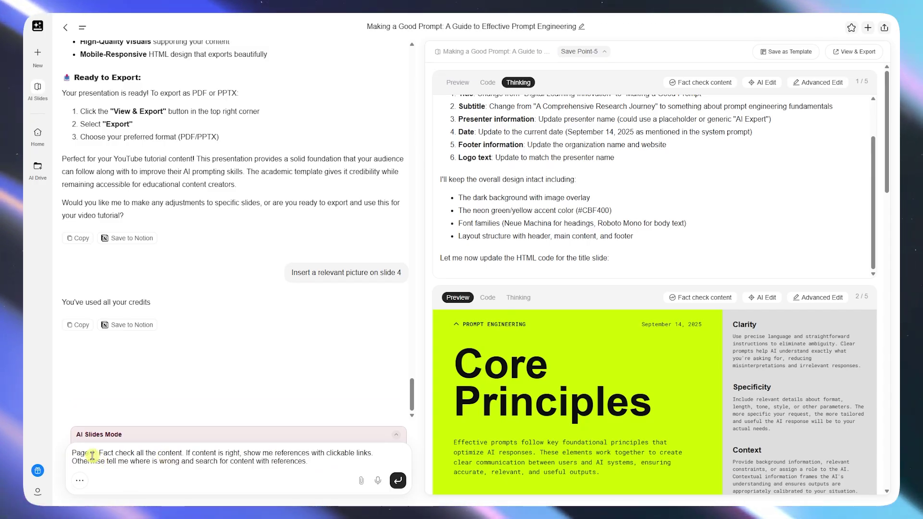
drag(195, 457, 383, 467)
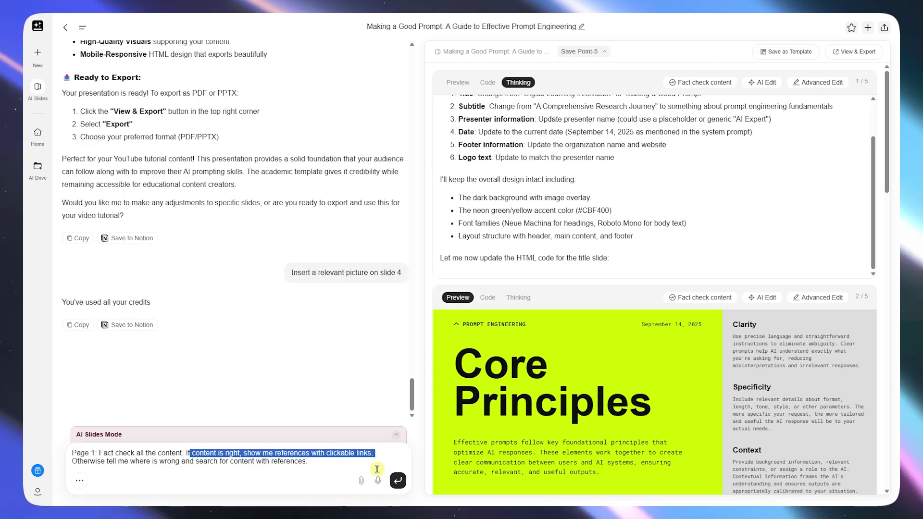
click(258, 459)
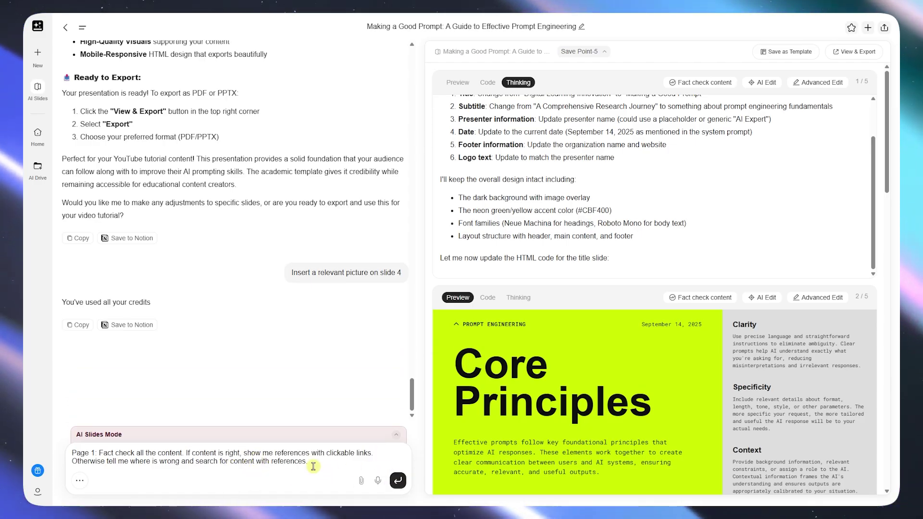
drag(318, 466, 67, 450)
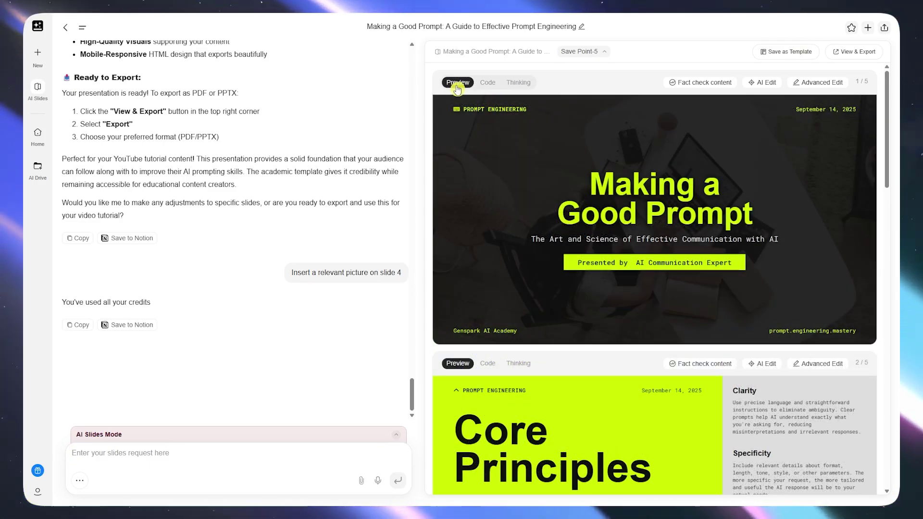
Try AI Edit on the "Making a Good Prompt" heading and the Advanced Techniques intro paragraph, and leave the mode.
click(764, 85)
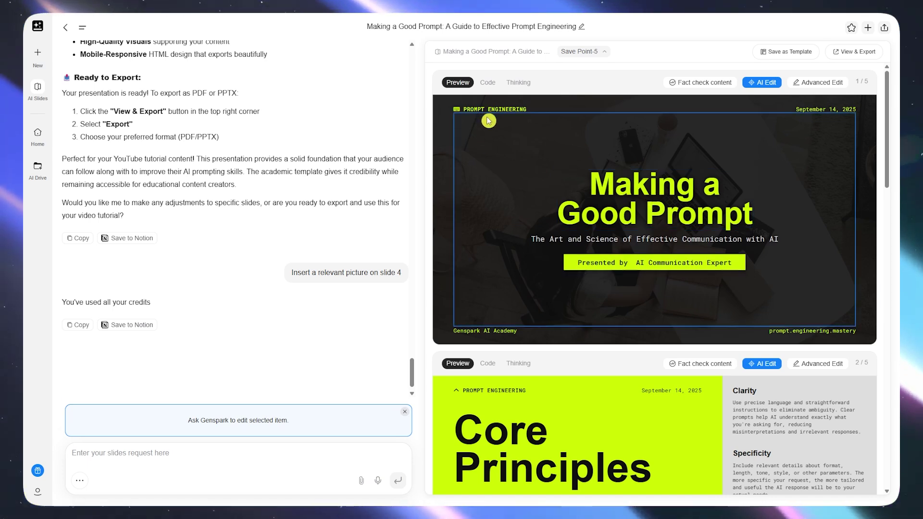
click(647, 192)
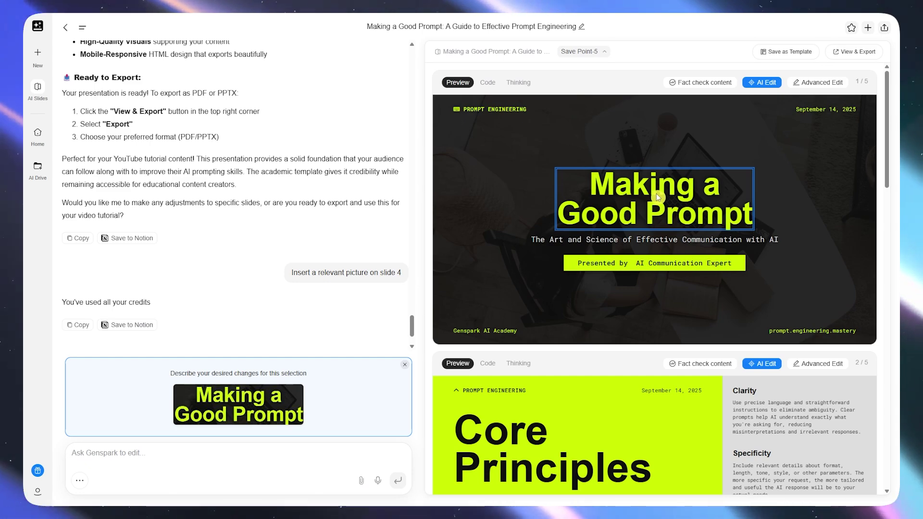
scroll(656, 193, down, 8)
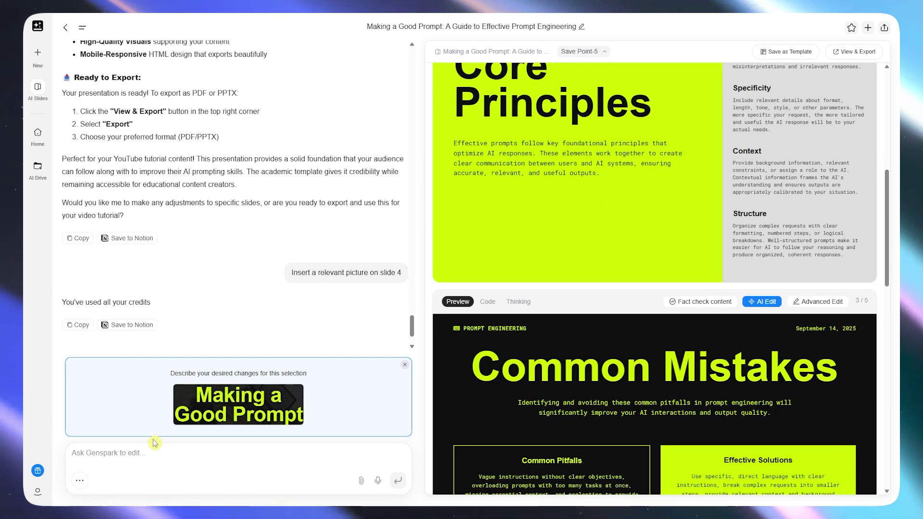
scroll(608, 312, down, 10)
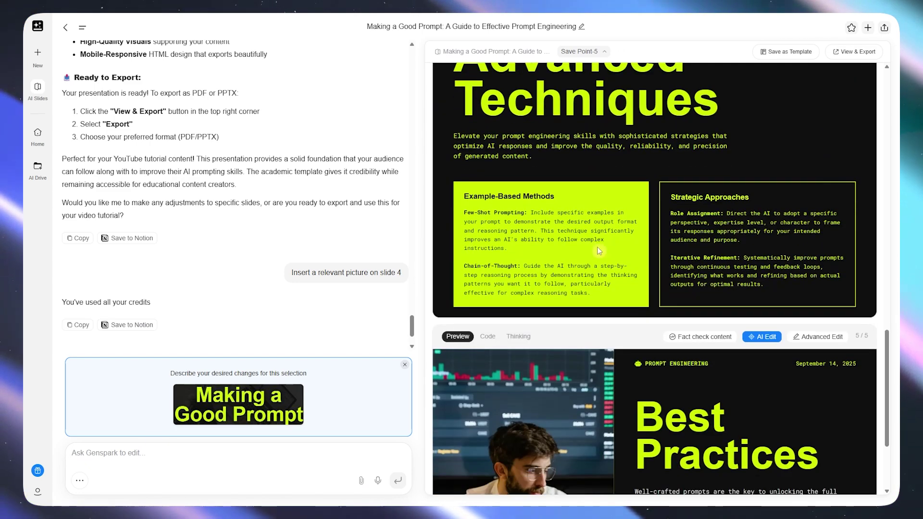
scroll(593, 203, up, 2)
click(596, 228)
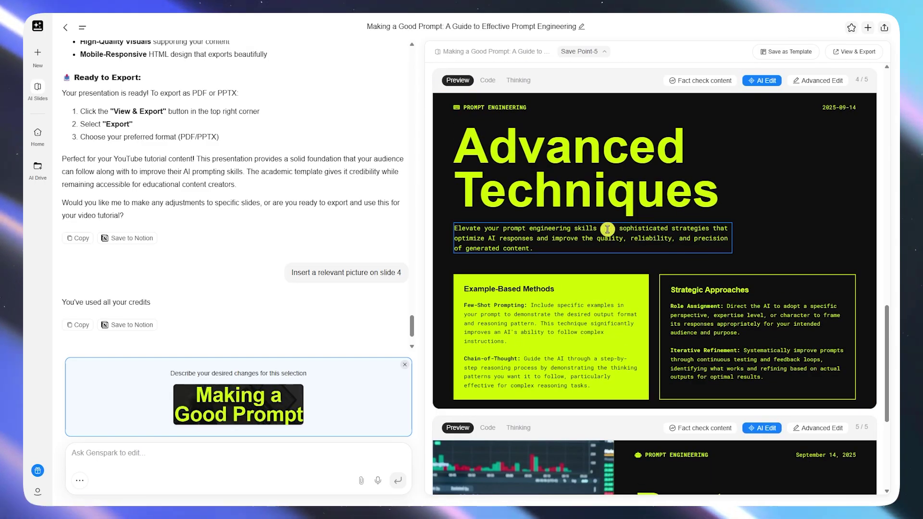
click(771, 82)
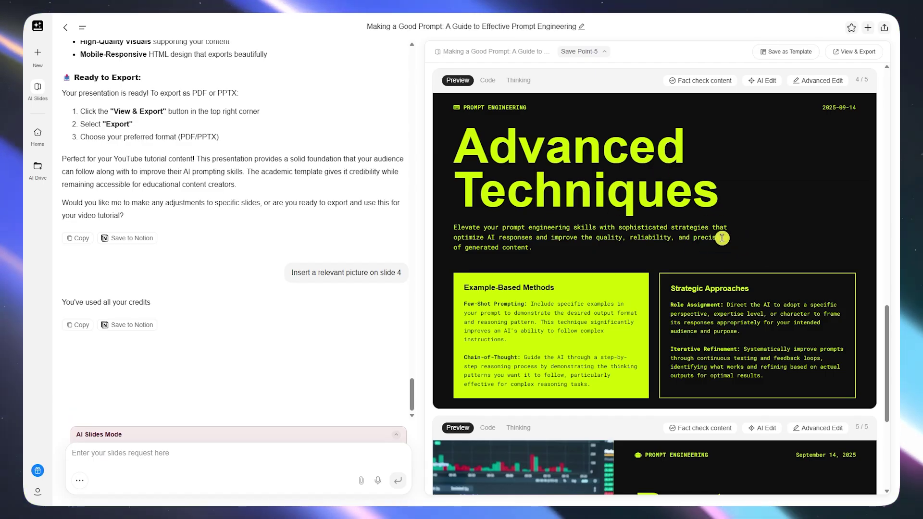
Turn AI Edit on and off again at the Advanced Techniques slide, and return to the title slide.
click(763, 81)
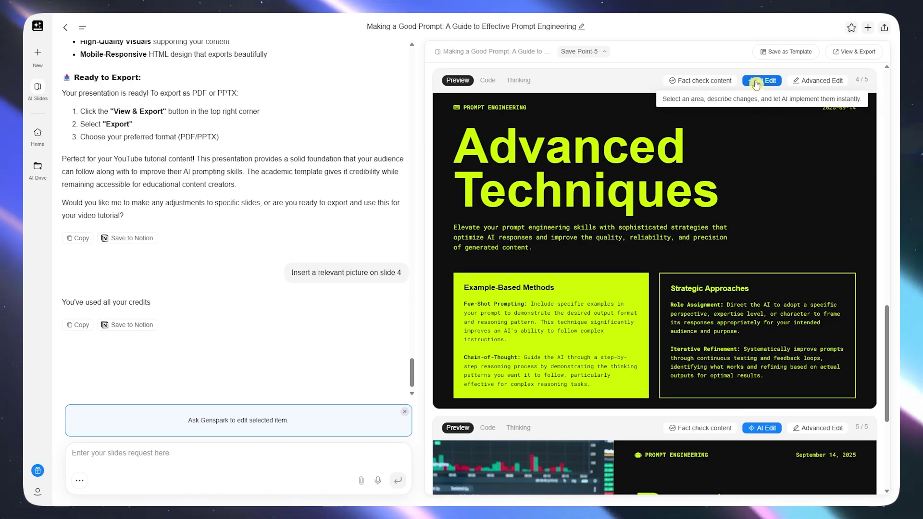
click(755, 85)
scroll(688, 211, up, 8)
scroll(689, 212, up, 9)
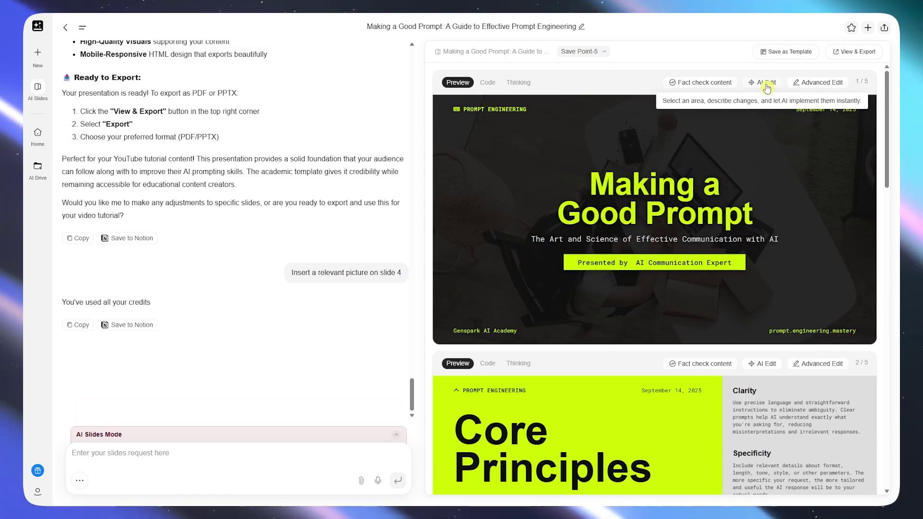
Open slide 1 in Advanced Edit, inspect its title, subtitle and presenter text boxes, view slide 2, and return to AI Slides.
click(816, 84)
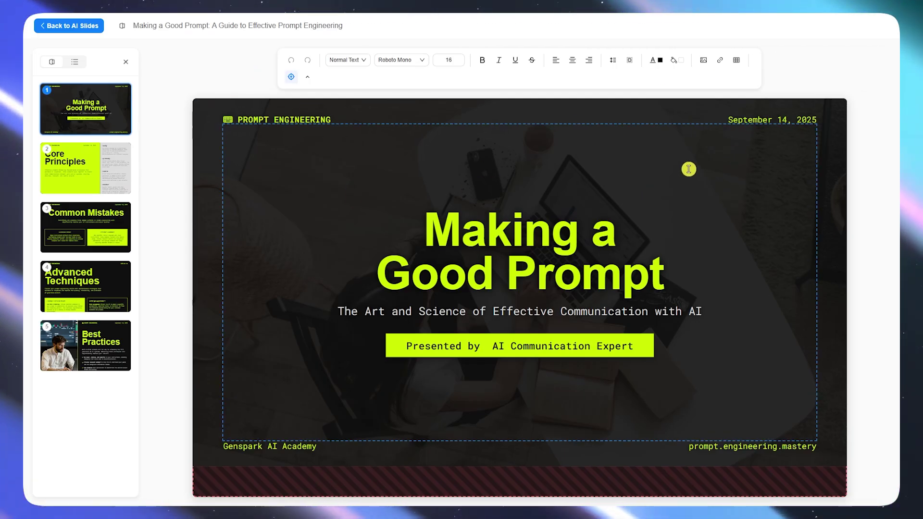
click(607, 288)
click(532, 313)
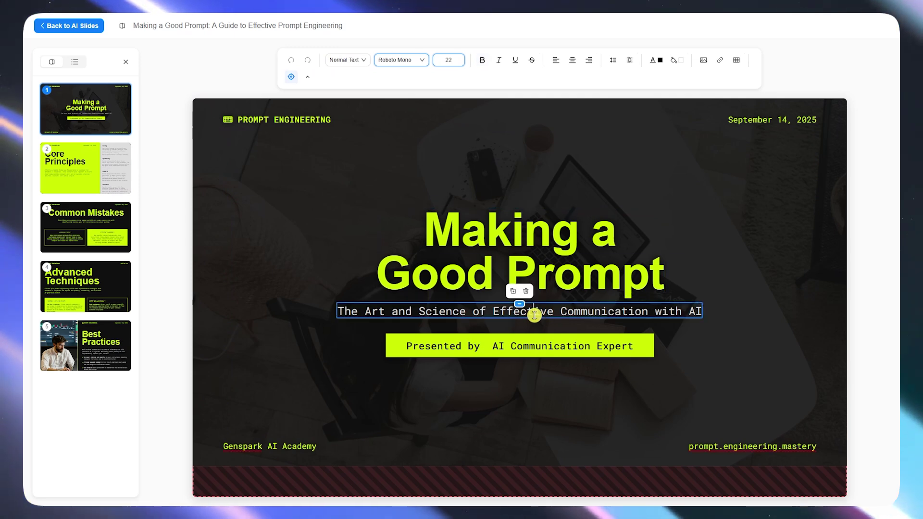
click(477, 346)
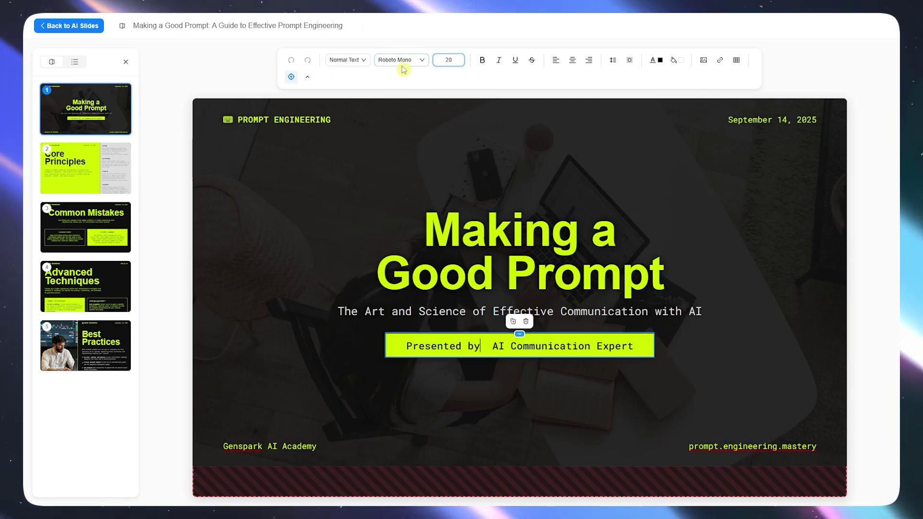
click(85, 166)
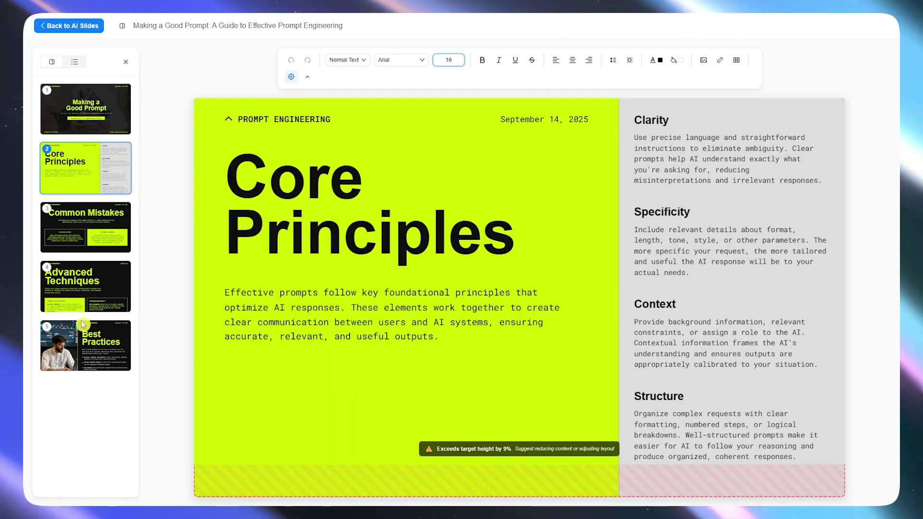
click(50, 32)
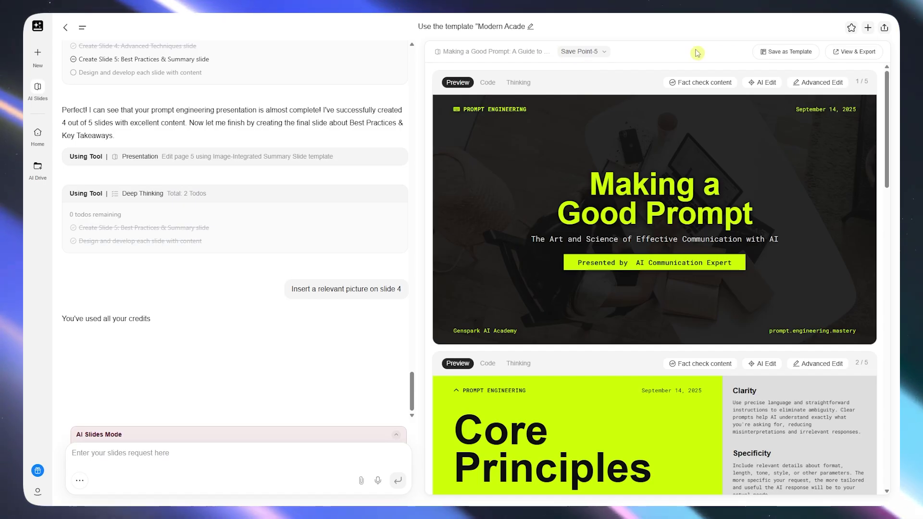
Review the presentation's save point history and glance through the slide previews without restoring an earlier version.
click(603, 53)
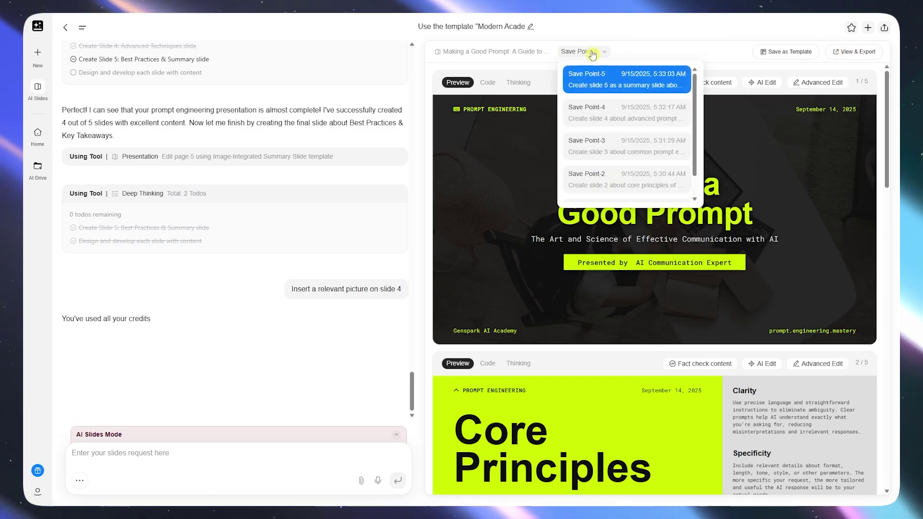
click(603, 52)
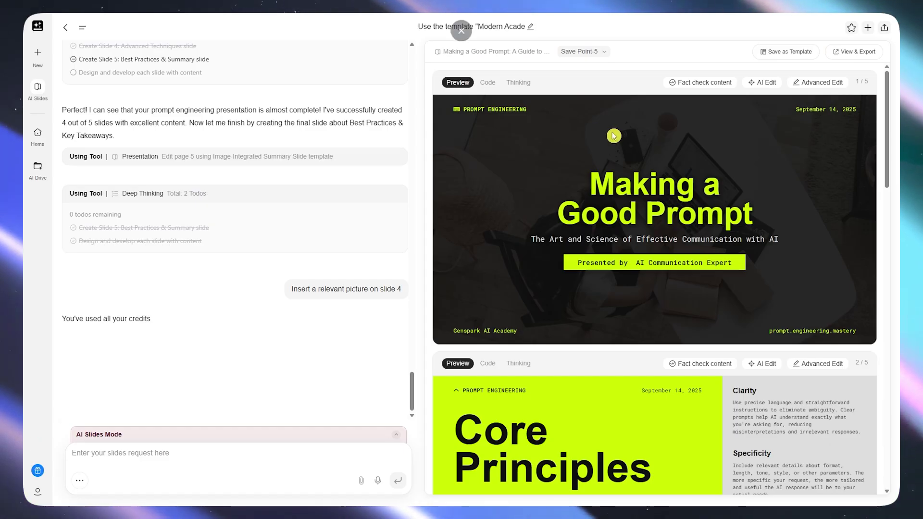
click(589, 56)
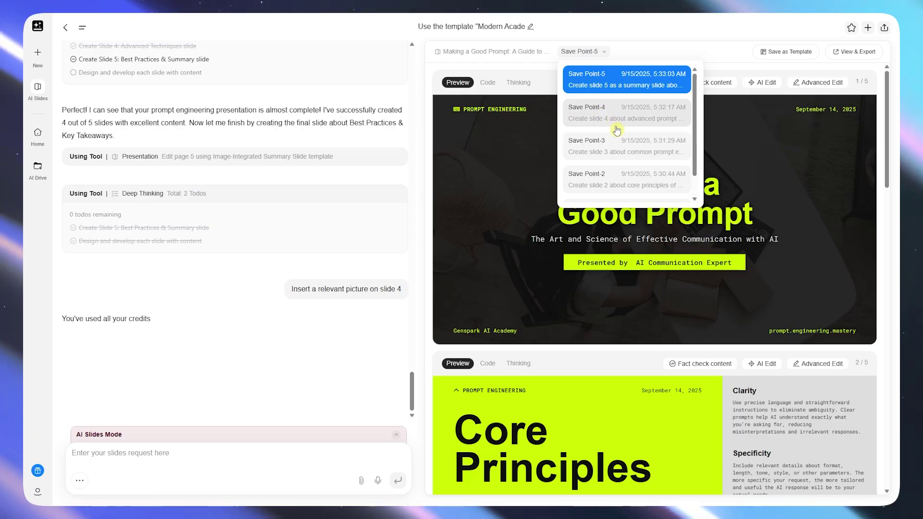
scroll(642, 130, down, 1)
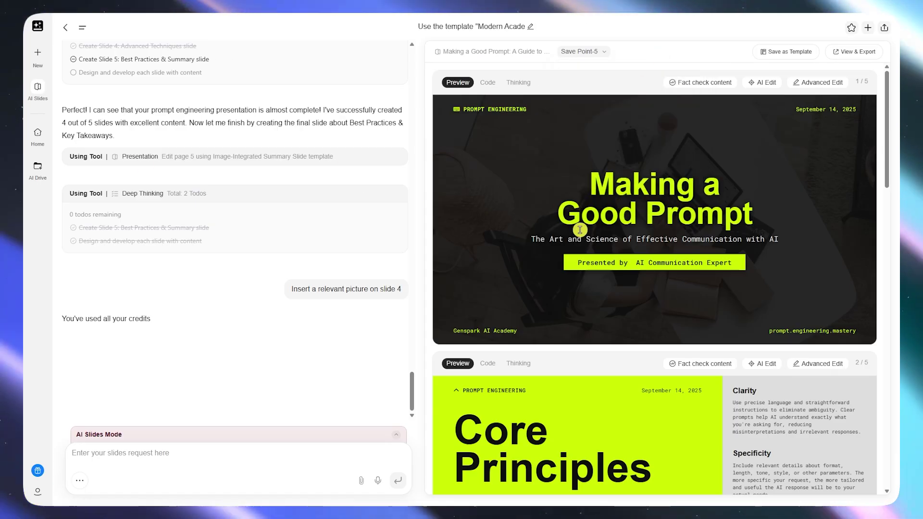
scroll(654, 251, down, 6)
scroll(653, 251, up, 6)
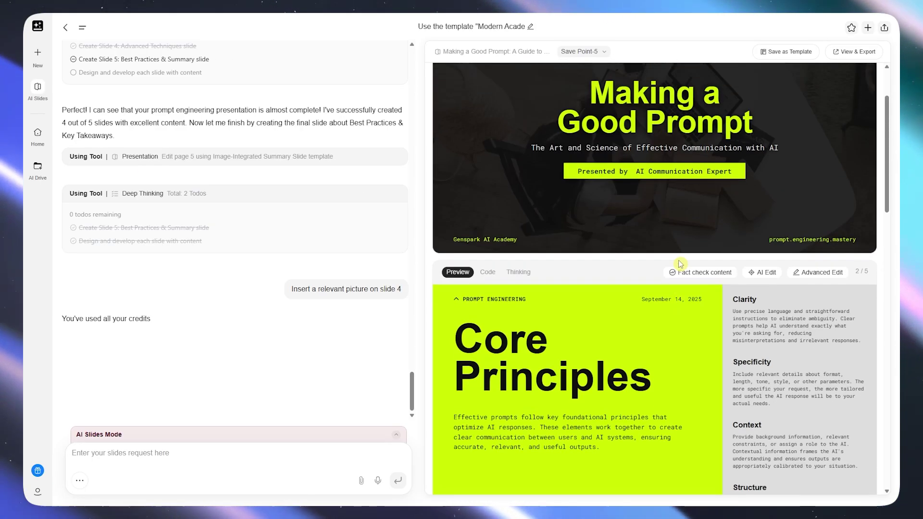
Save the presentation as a template, and open its full view to look through the slides from start to end.
click(789, 52)
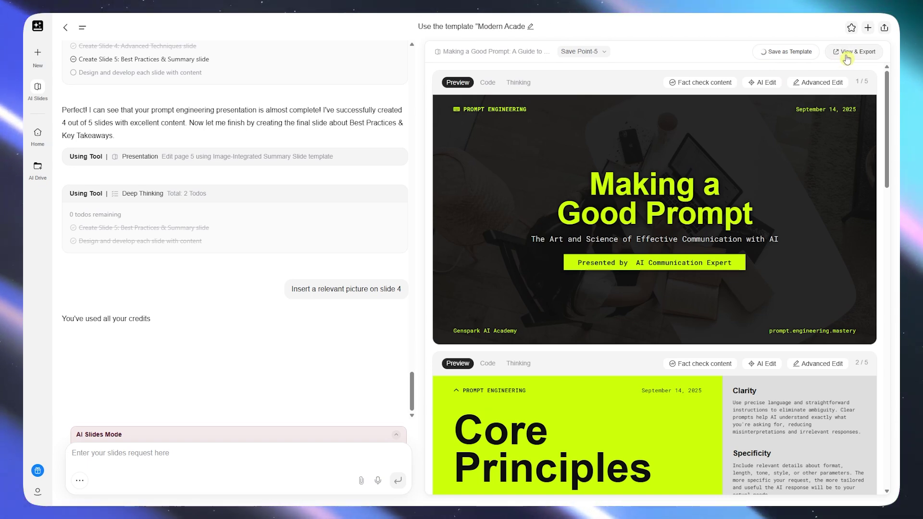
click(854, 56)
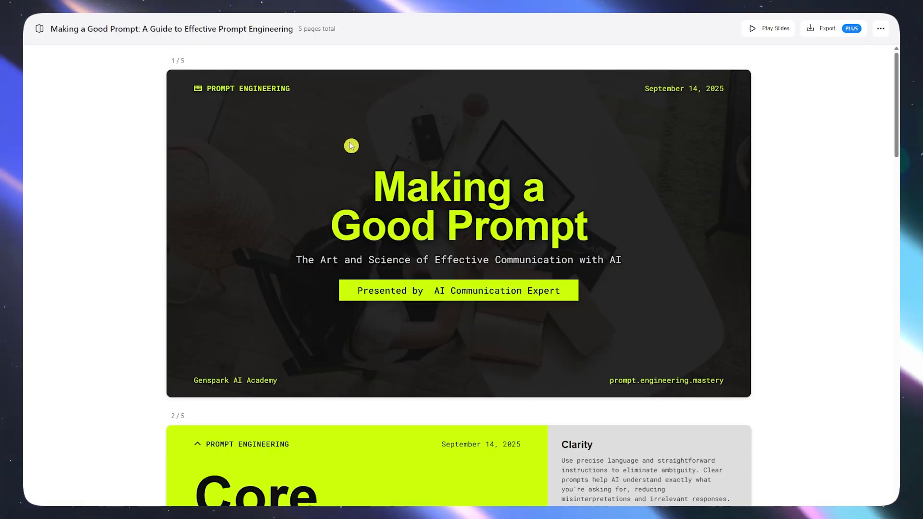
scroll(337, 148, down, 4)
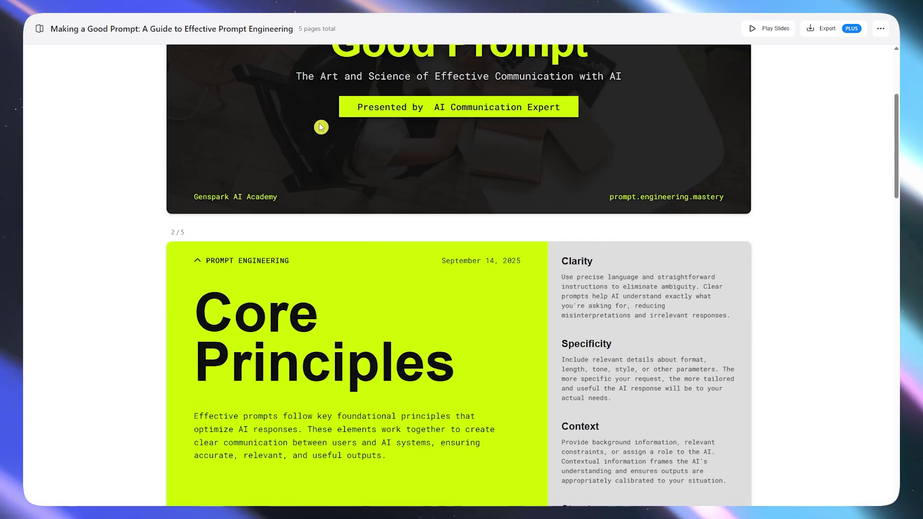
scroll(321, 127, down, 20)
scroll(371, 192, up, 8)
scroll(780, 62, up, 9)
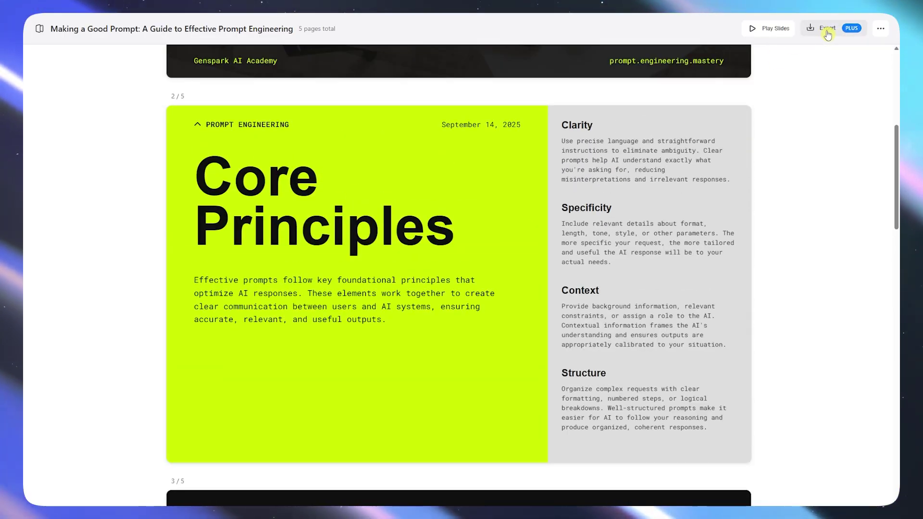
scroll(743, 174, up, 7)
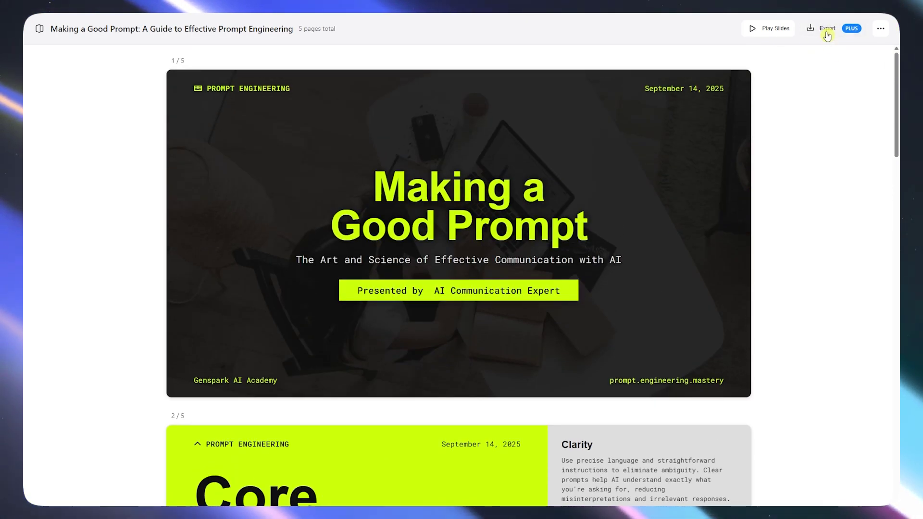
Check the export format and page range options, play the slides in full screen, and close the presentation view.
click(826, 30)
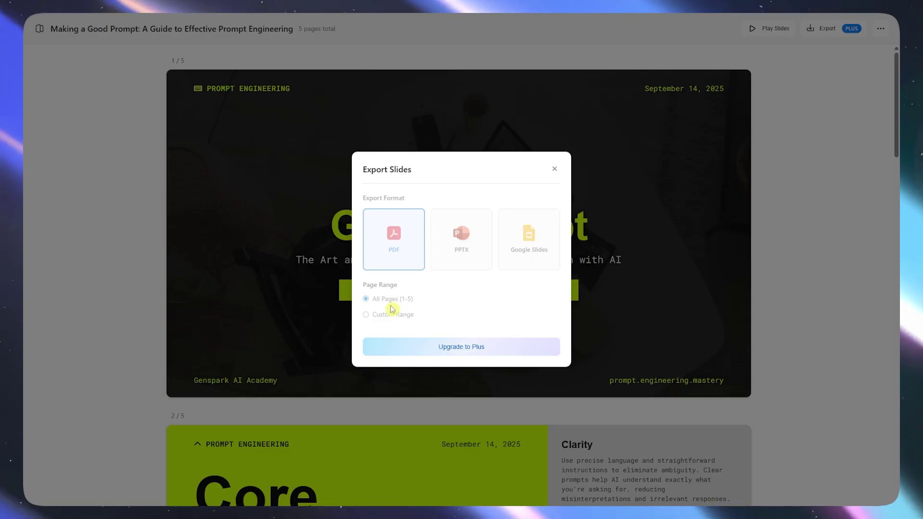
click(556, 171)
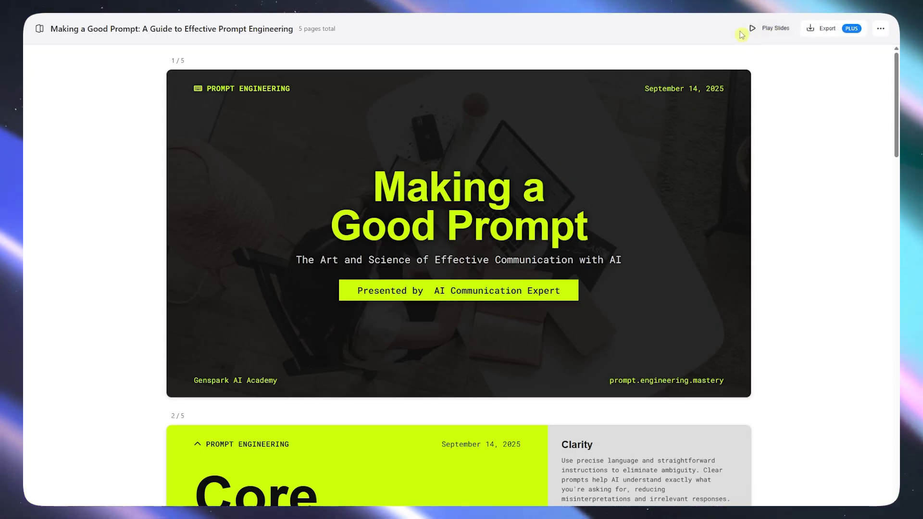
click(767, 33)
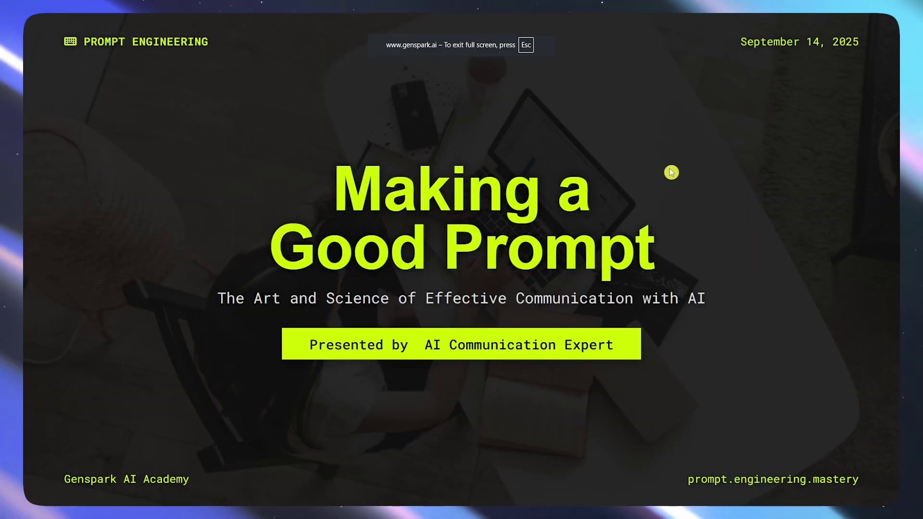
key(Escape)
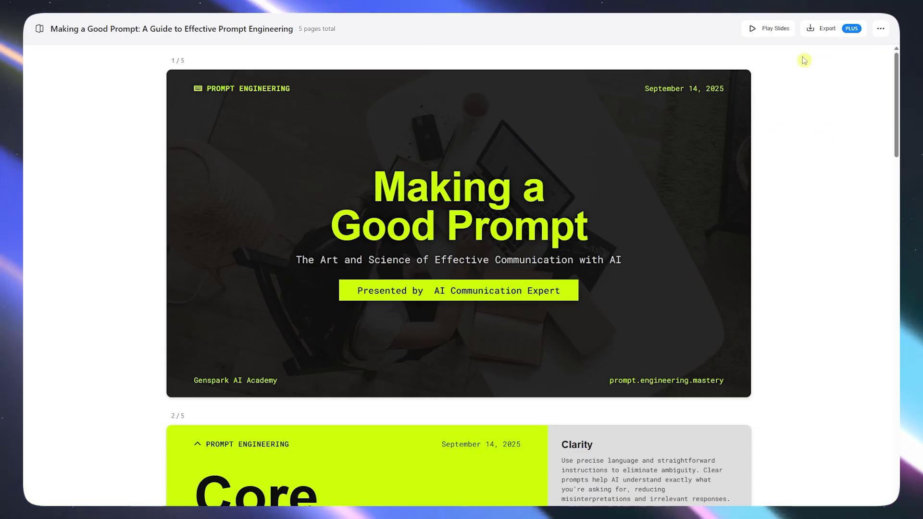
key(ctrl+w)
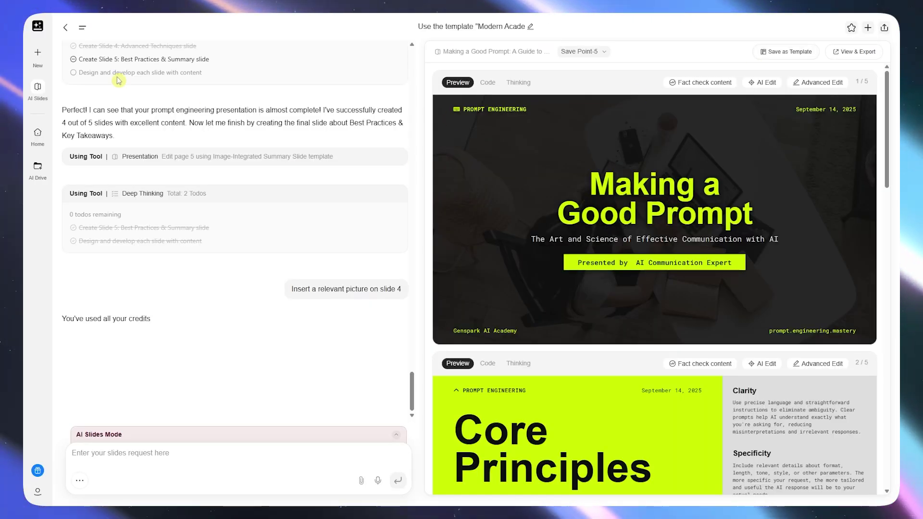
Leave the presentation, return to the Super Agent home page, and open AI Docs.
click(64, 29)
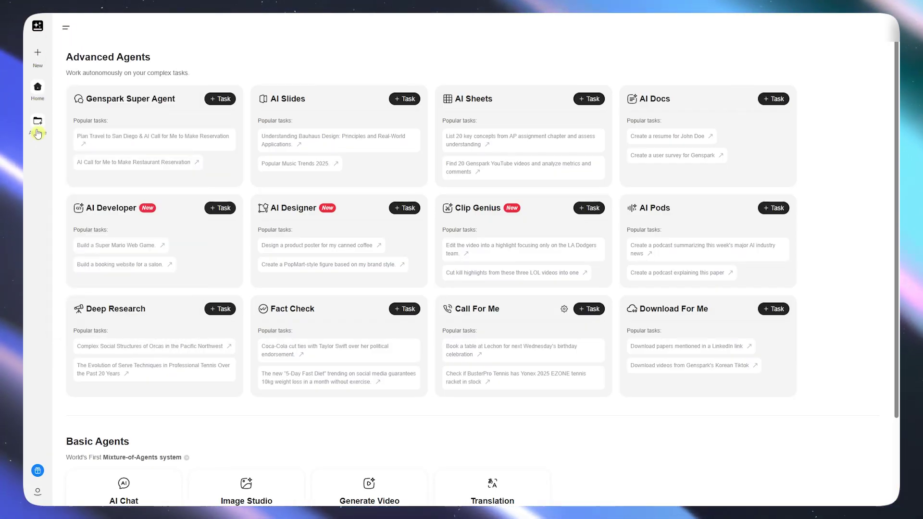
click(37, 133)
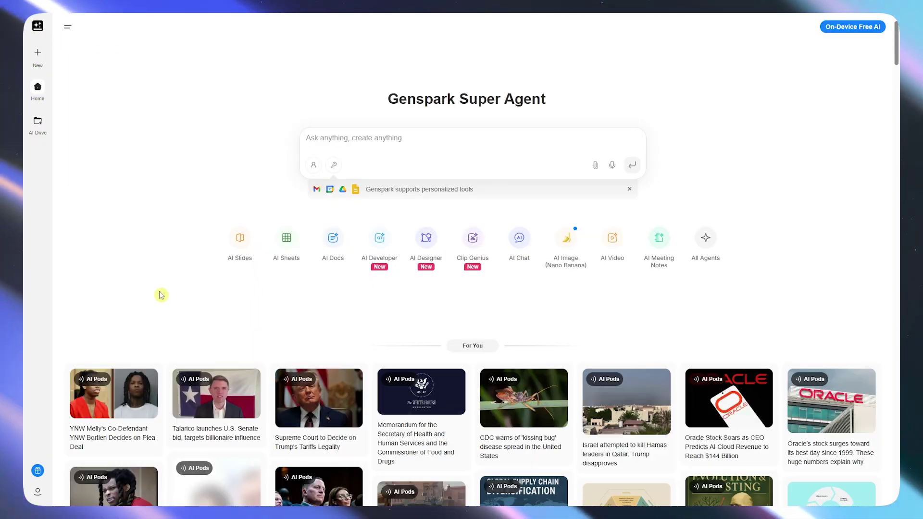
click(327, 246)
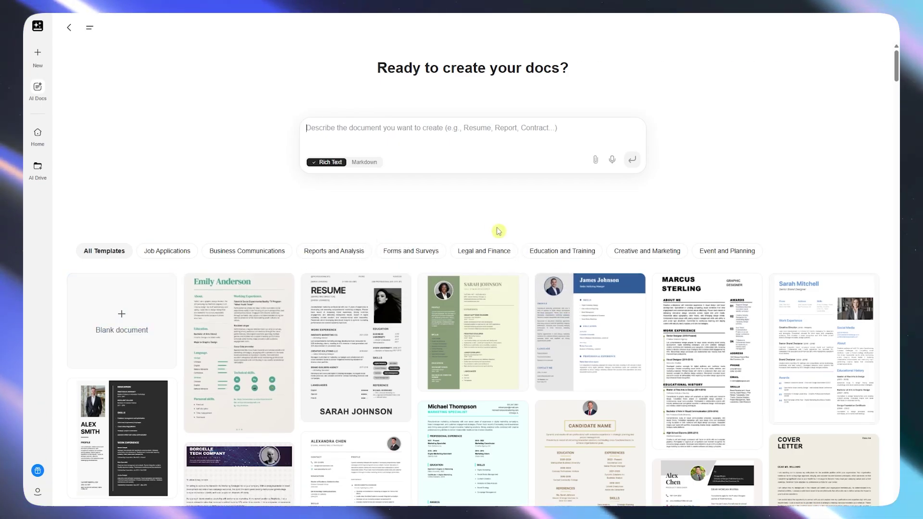
Browse the AI Docs template gallery for resume, letter, form and report designs, and return to the request box.
scroll(378, 306, down, 2)
scroll(378, 305, down, 5)
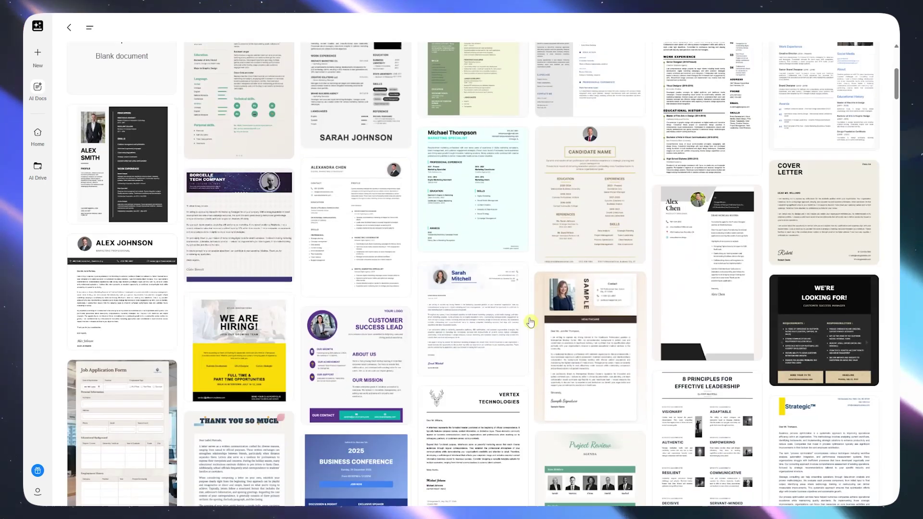
scroll(607, 223, up, 7)
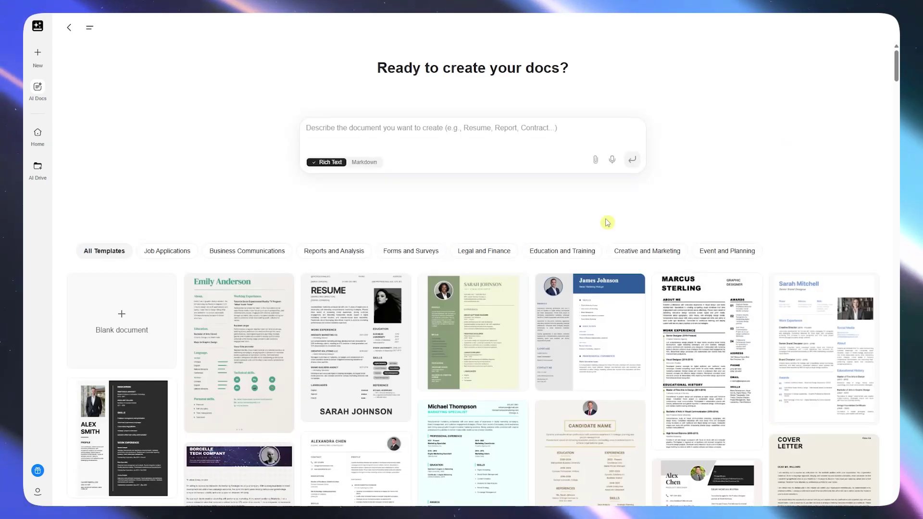
click(408, 124)
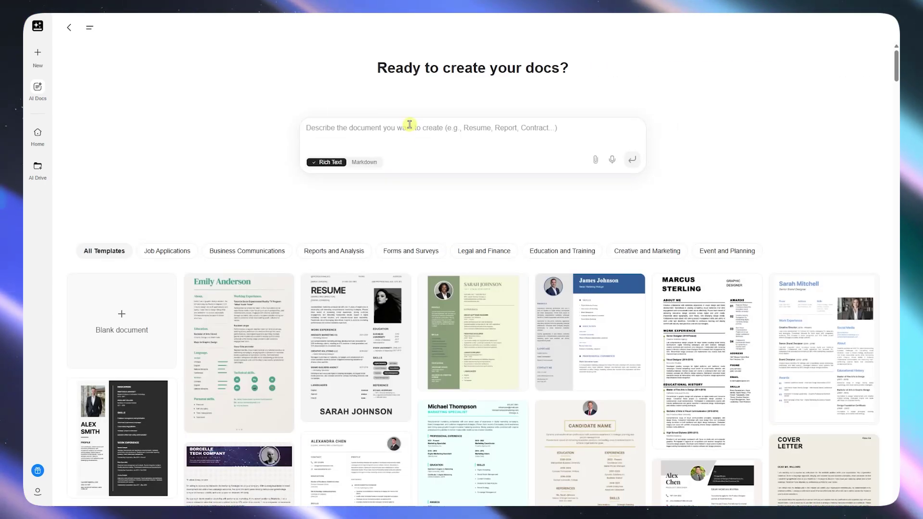
scroll(387, 191, down, 9)
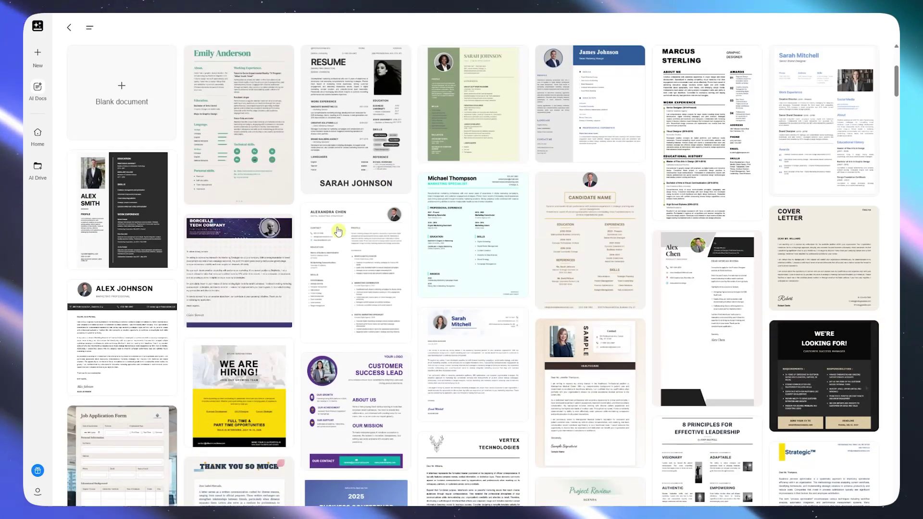
scroll(297, 283, down, 7)
scroll(297, 282, down, 3)
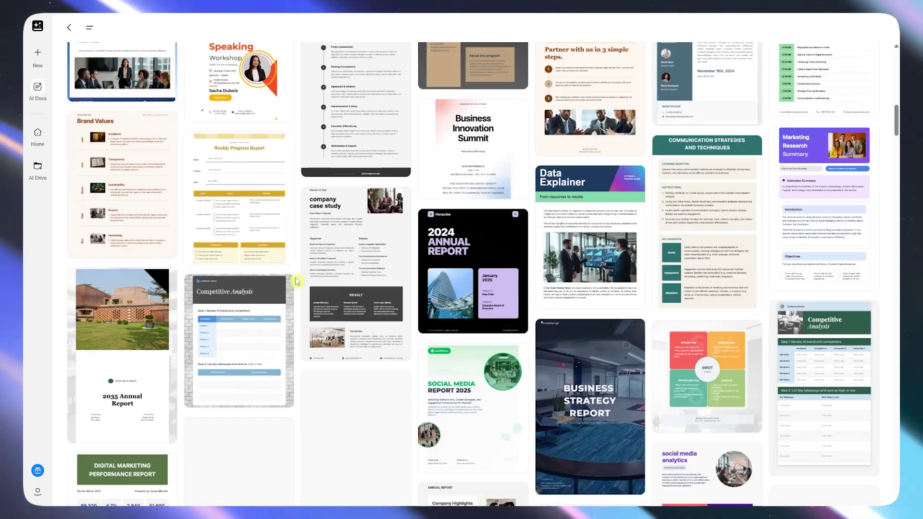
scroll(296, 284, up, 15)
scroll(295, 287, up, 5)
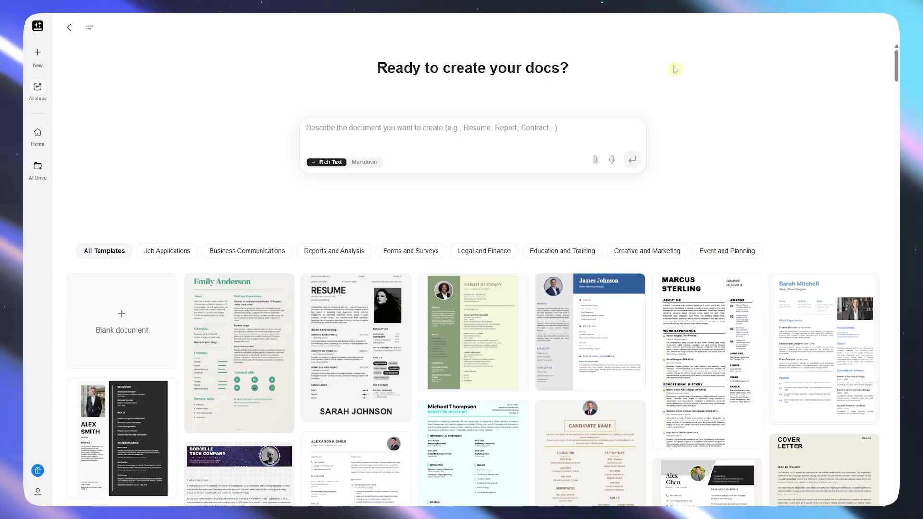
Request a Rich Text Southeast Asia tourism market analysis report for government stakeholders and investors, with summary, trends, SWOT and recommendations in 'Strategic Report' style.
text(Create a professional tourism market analysis report for Southeast Asia, targeting government stakeholders and investors. Include an executive summary, key trends, SWOT analysis, and strategic recommendations. Use a clean, modern layout with section headers, bullet points, and subtle accent colors. Match the style of the ‘Strategic Report’ template.)
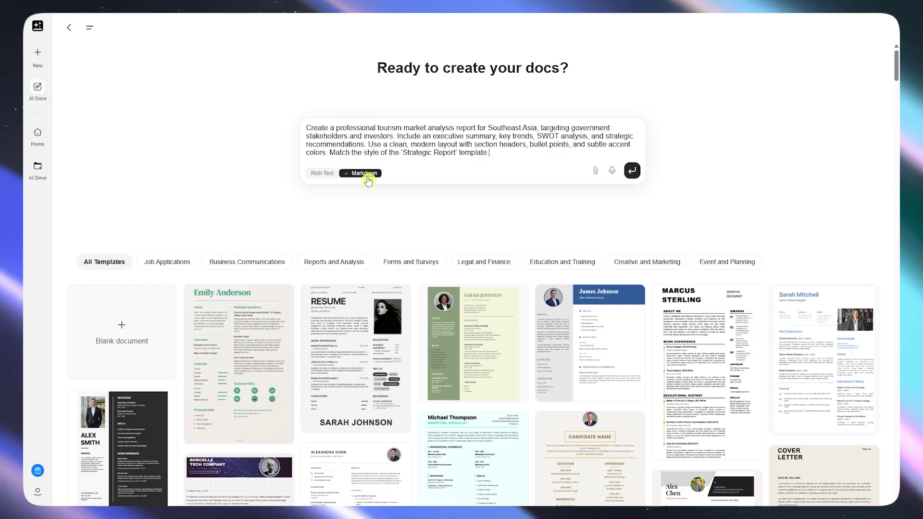
click(330, 174)
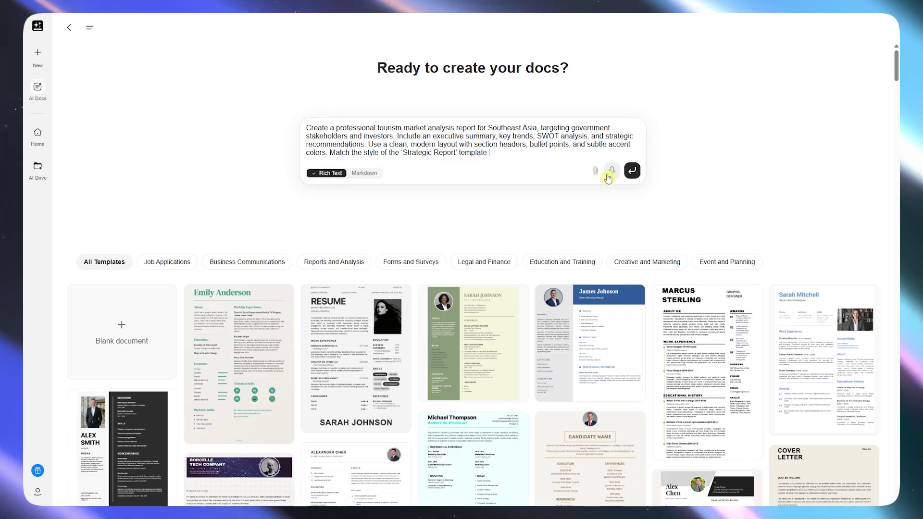
click(633, 172)
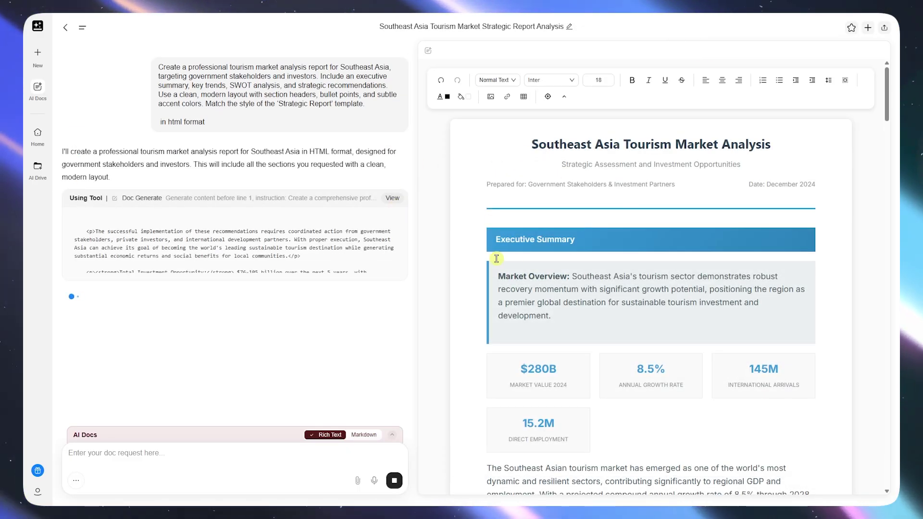
Review the generated tourism market report from start to end along with the chat's summary of its structure and design.
scroll(556, 202, down, 5)
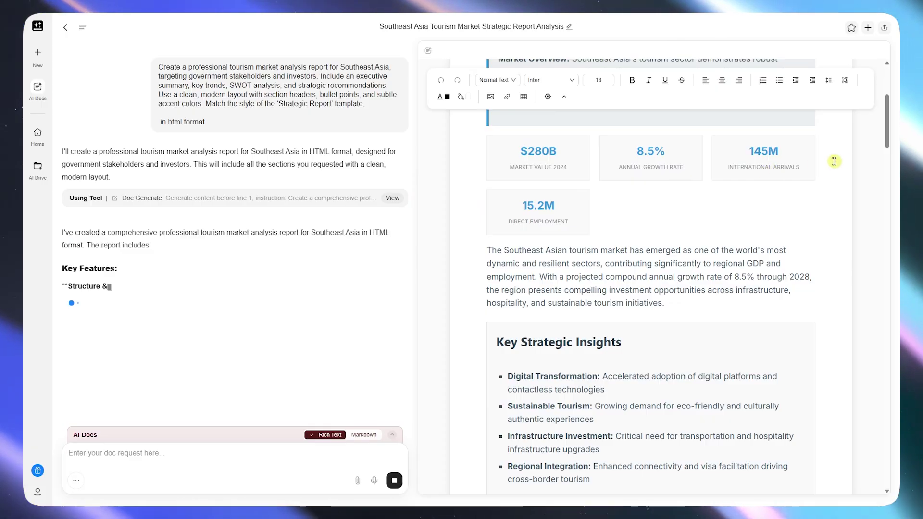
scroll(831, 289, down, 20)
drag(831, 462, 886, 87)
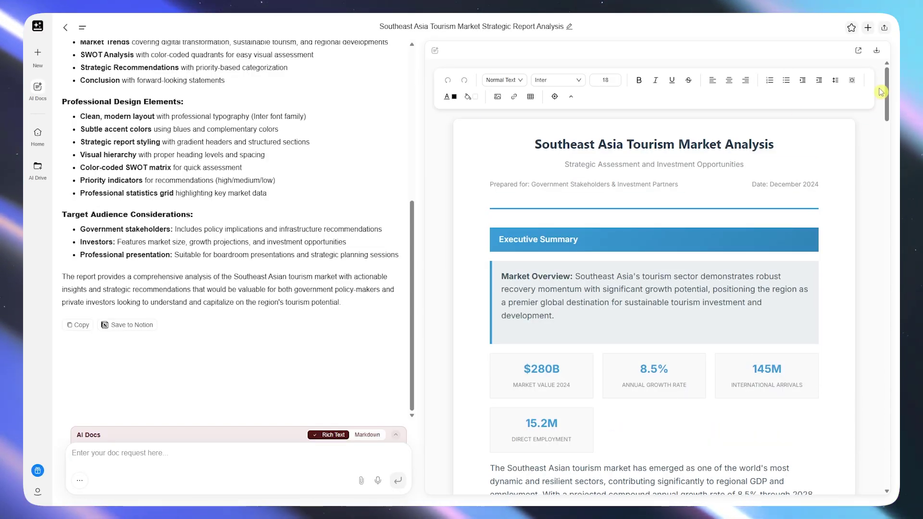
scroll(196, 238, up, 6)
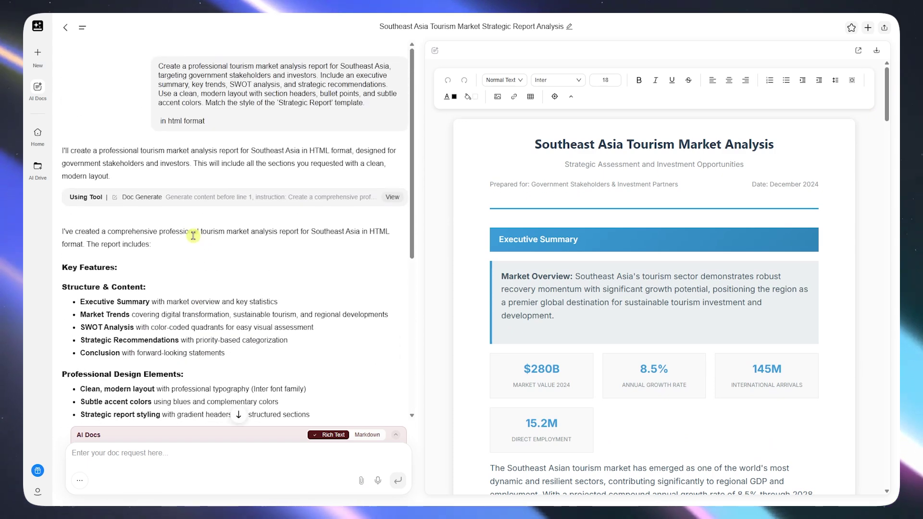
Examine the chat's summary of the report's content structure, professional design elements and target audience considerations.
scroll(102, 146, down, 3)
drag(78, 93, 231, 107)
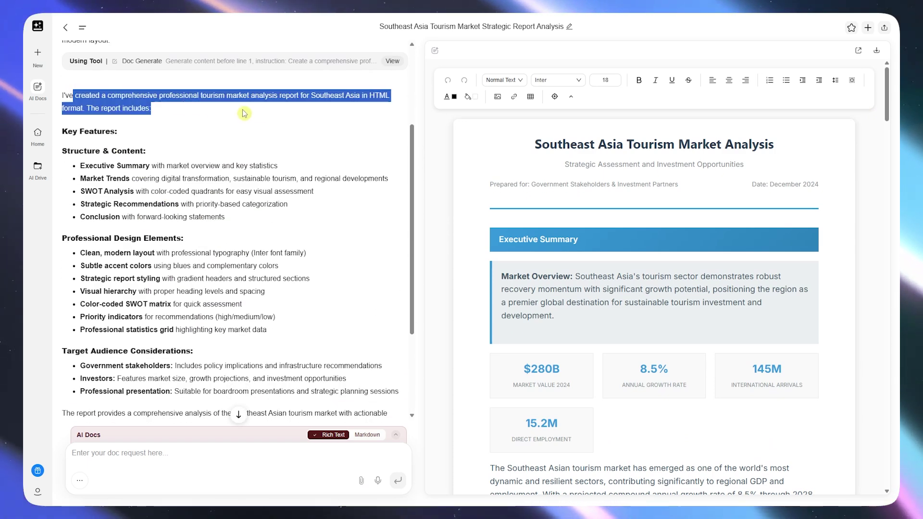
click(213, 144)
scroll(83, 120, down, 1)
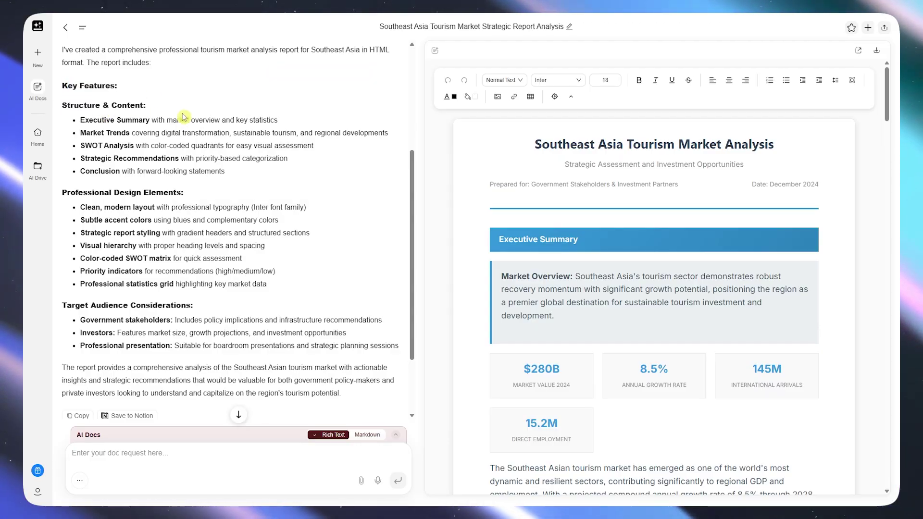
drag(96, 192, 233, 212)
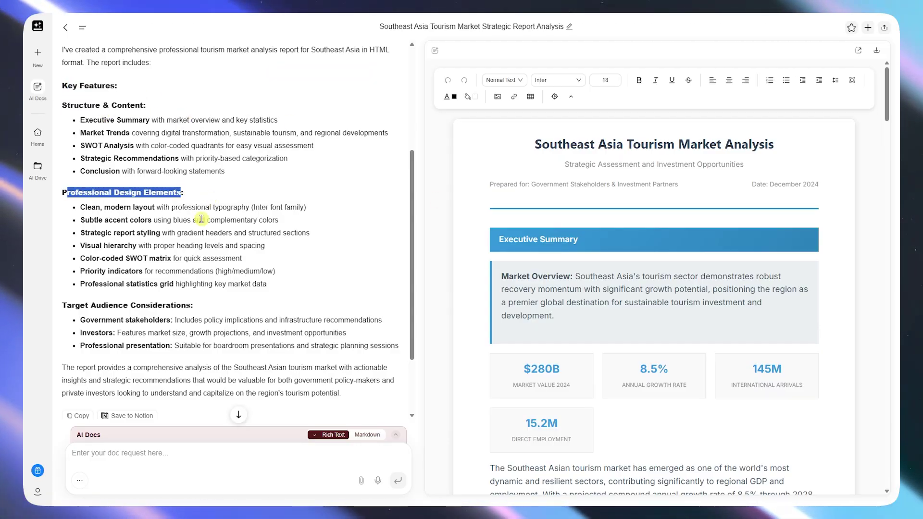
click(91, 212)
drag(85, 207, 284, 286)
click(287, 279)
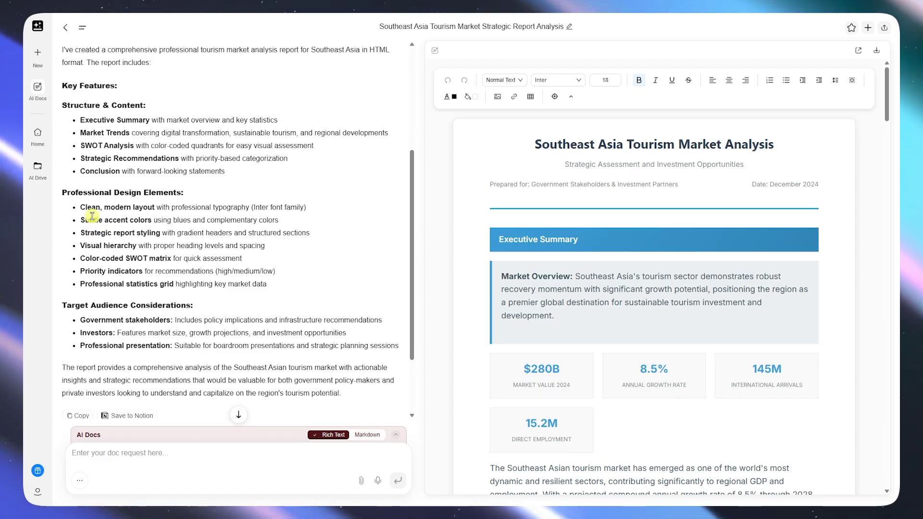
drag(81, 306, 174, 306)
scroll(618, 344, down, 2)
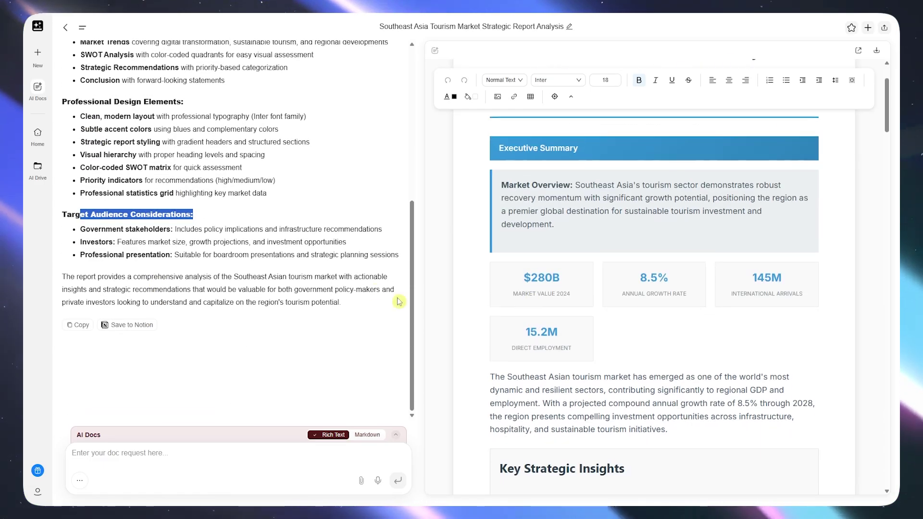
scroll(298, 274, up, 4)
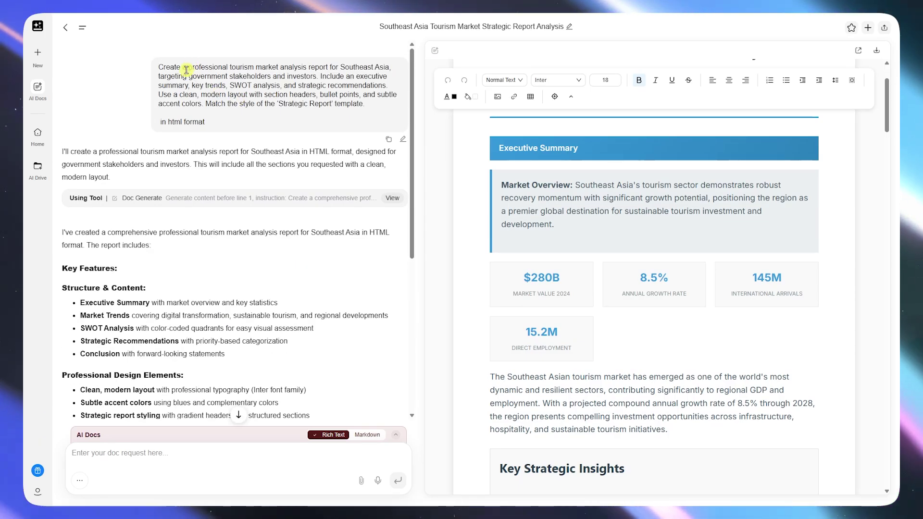
Compare the original prompt and its 'Strategic Report' style instruction with the report's insights, SWOT analysis and strategic recommendations.
drag(164, 66, 369, 113)
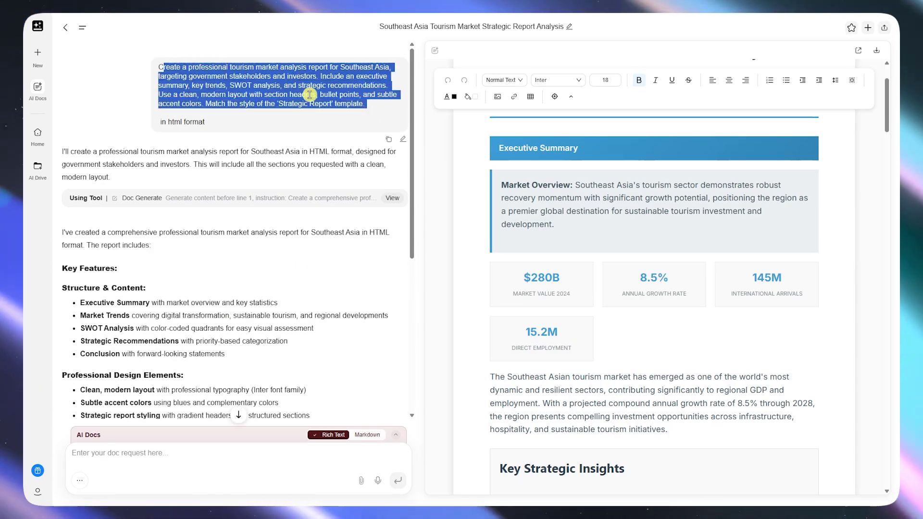
click(147, 60)
drag(161, 63, 319, 101)
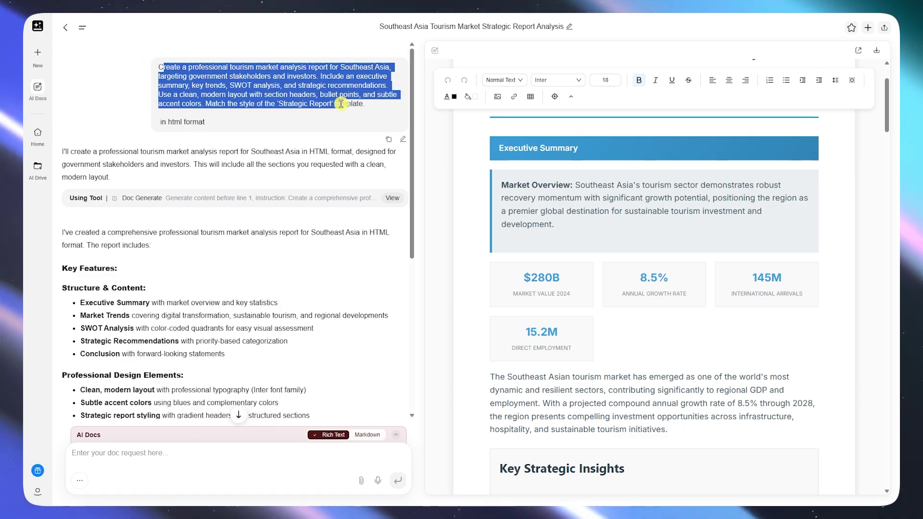
click(321, 98)
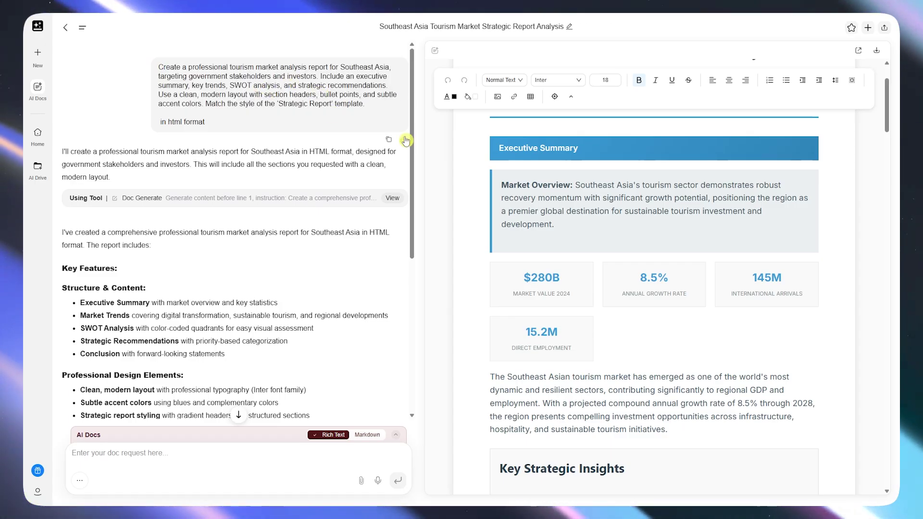
scroll(609, 276, down, 15)
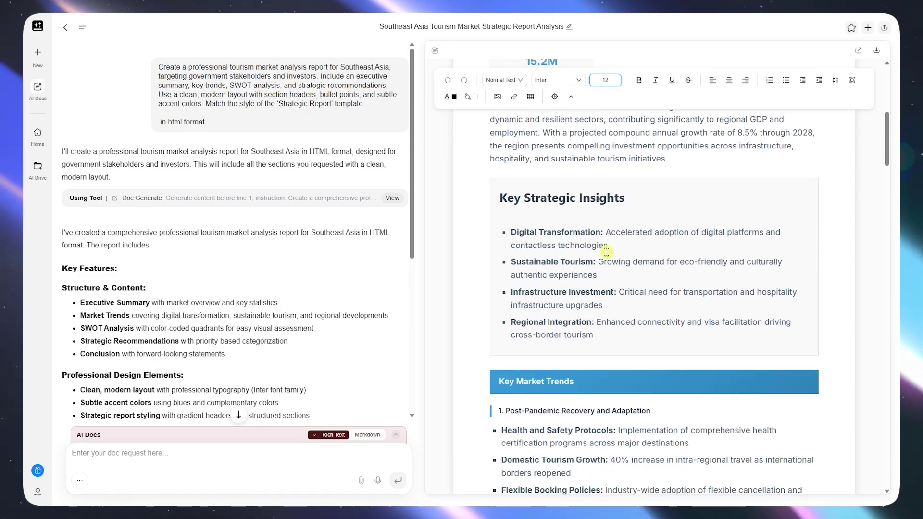
scroll(586, 240, down, 12)
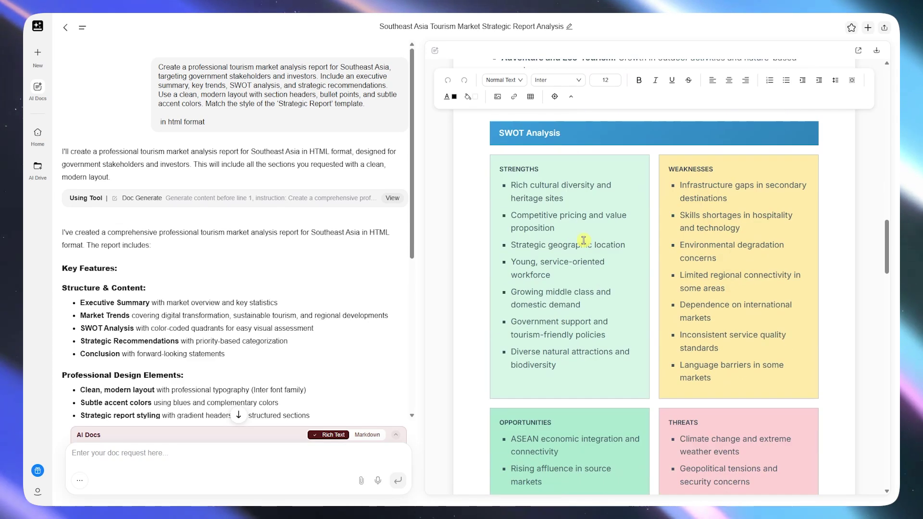
scroll(586, 238, down, 5)
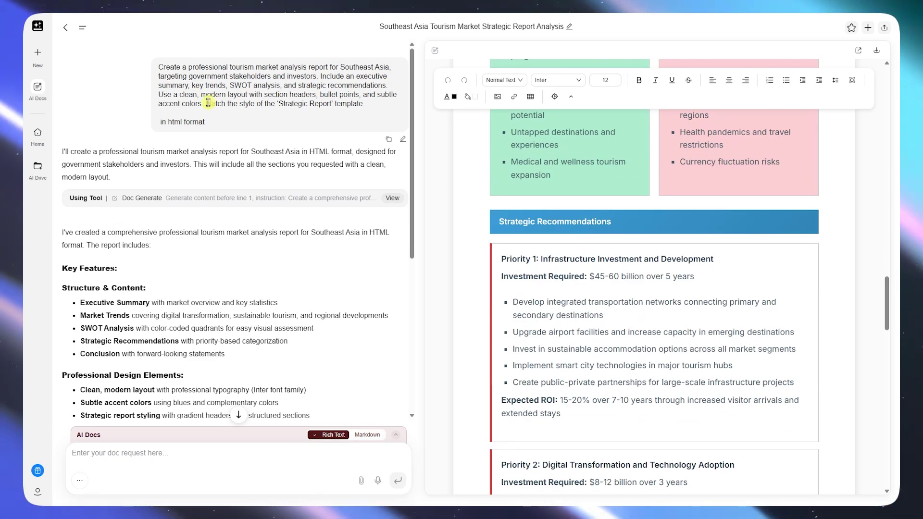
drag(297, 99, 364, 105)
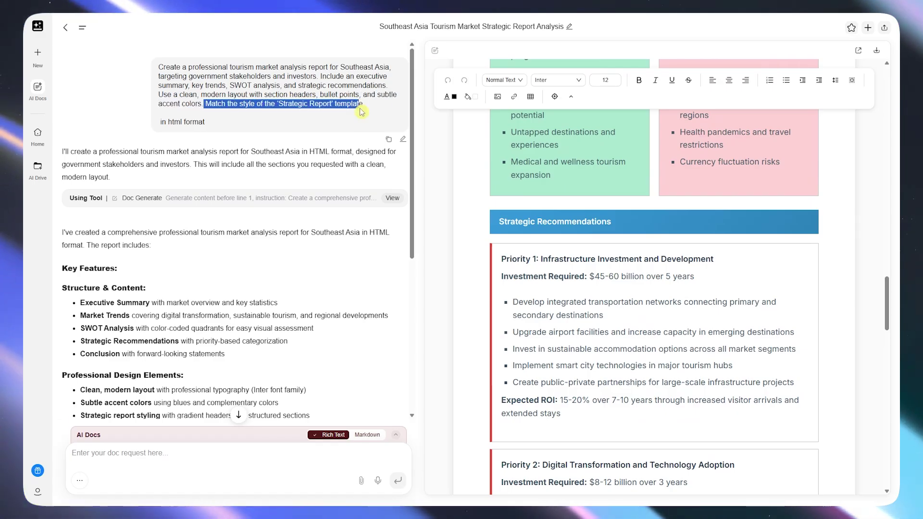
click(346, 106)
drag(278, 103, 329, 102)
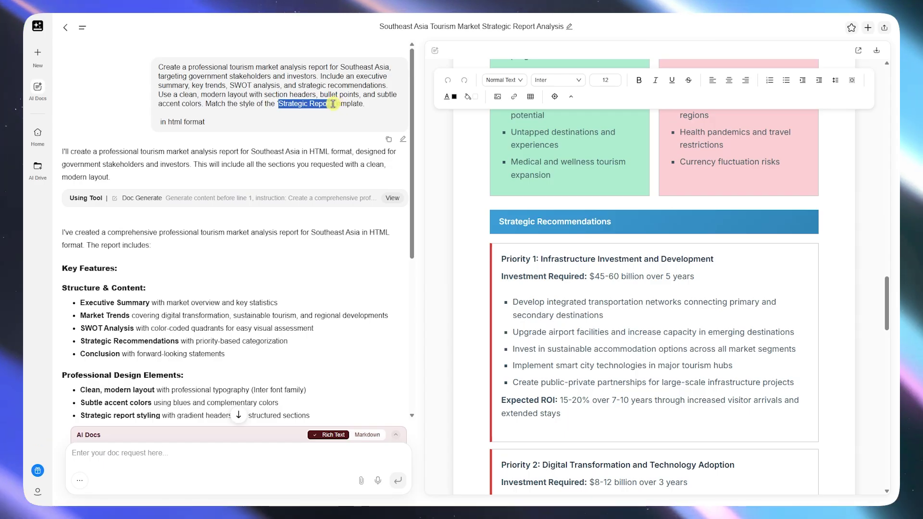
drag(264, 100, 331, 100)
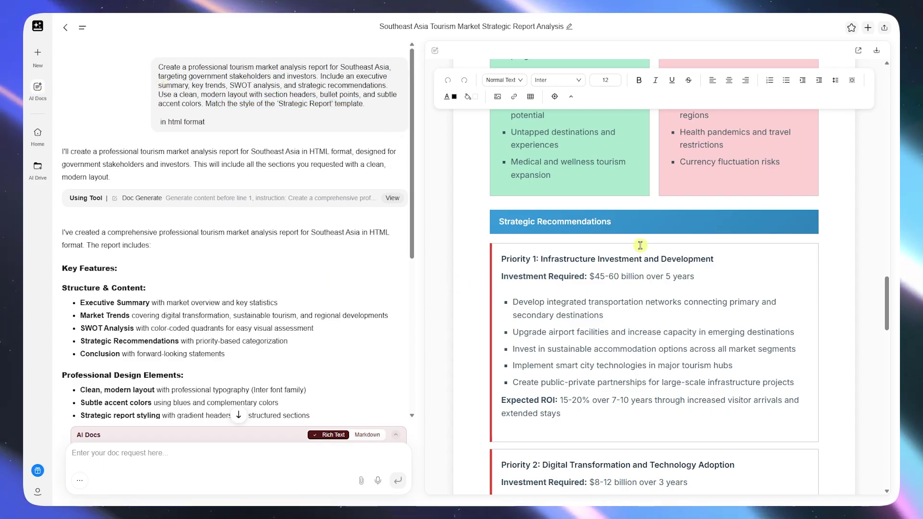
Correct the spelling of "Destinations" in the 'IoT and Smart Destinations' bullet under Technology Integration and Innovation.
scroll(634, 260, up, 6)
scroll(631, 263, up, 10)
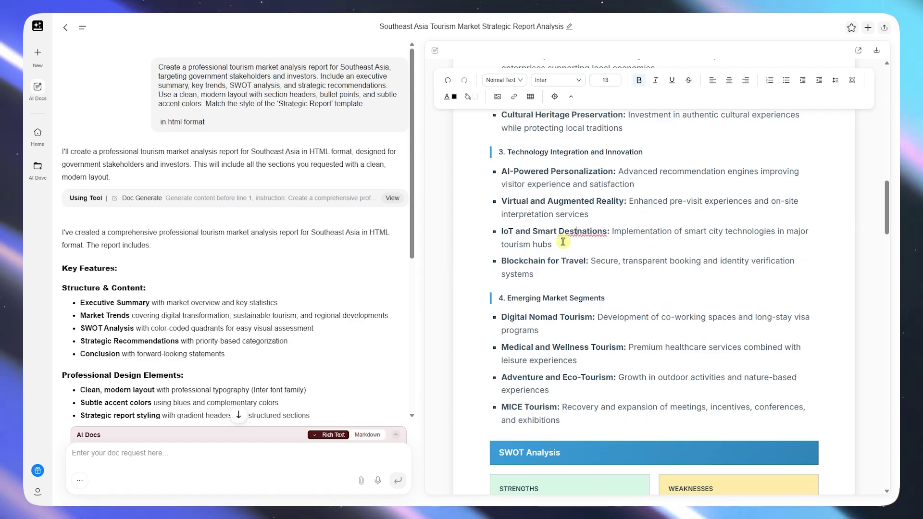
text(i)
Check the option to convert the document to Markdown, and return the document type to Rich Text.
scroll(145, 416, down, 6)
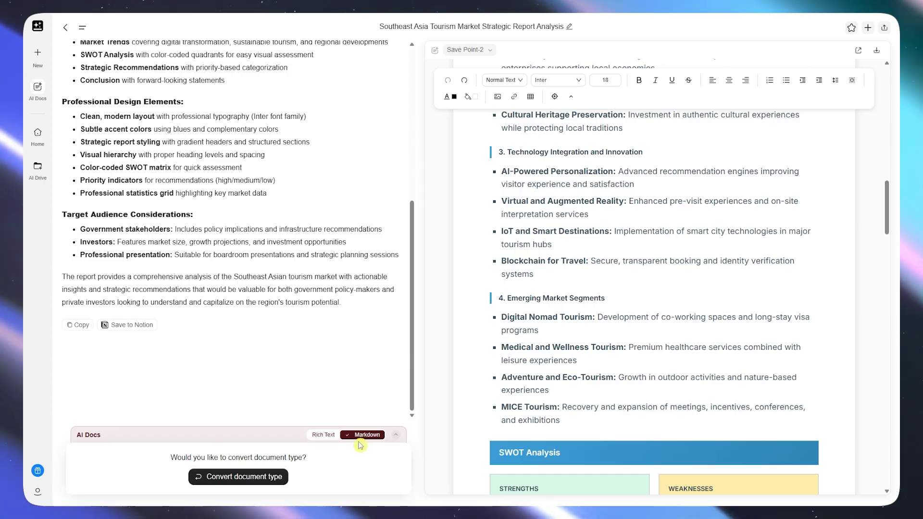
drag(307, 461, 314, 460)
click(314, 460)
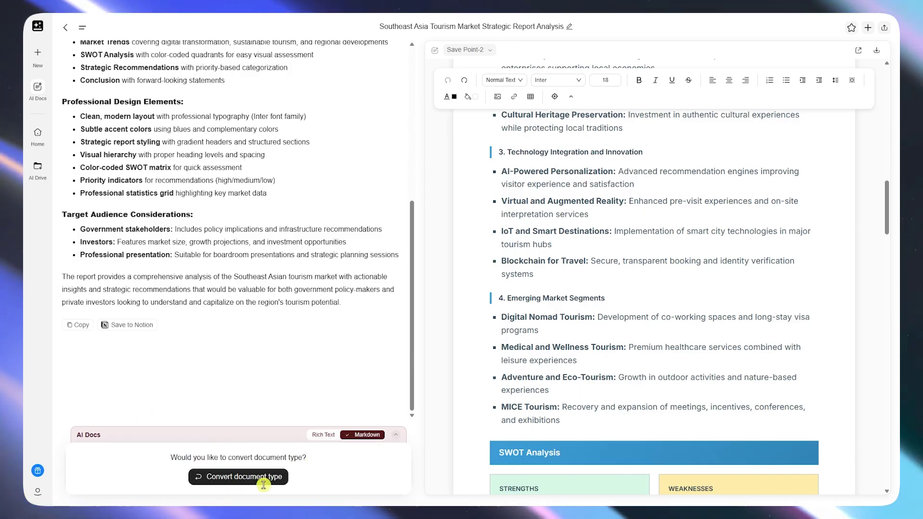
click(329, 435)
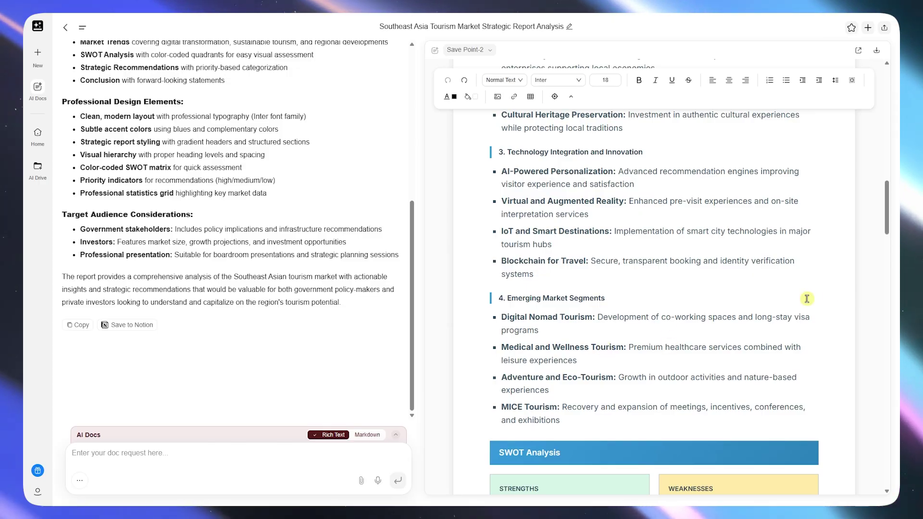
Look over the report's opening sections up to its title, and check the account's remaining credits.
scroll(696, 303, up, 15)
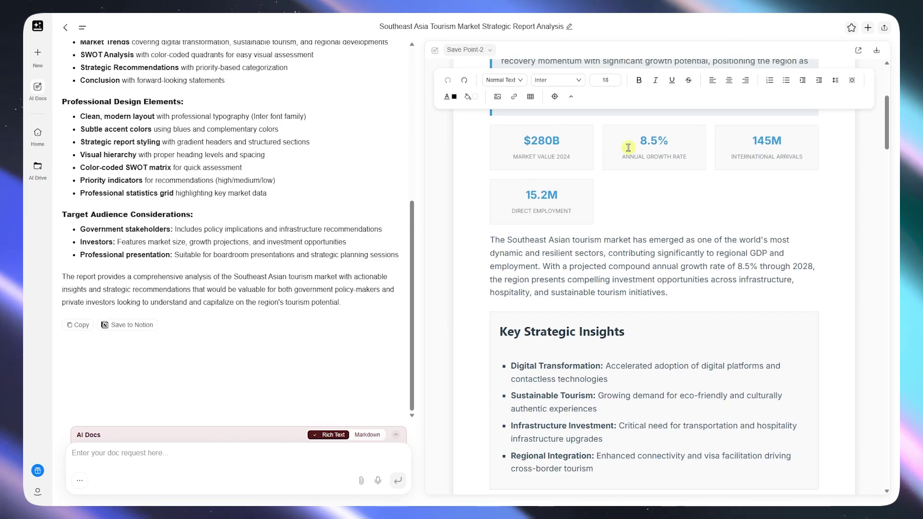
scroll(686, 192, down, 8)
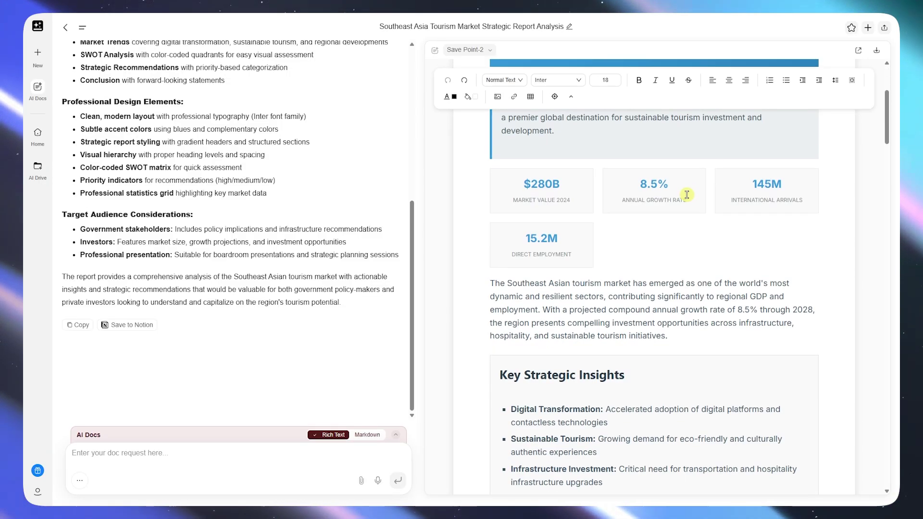
scroll(655, 264, up, 4)
scroll(655, 259, up, 6)
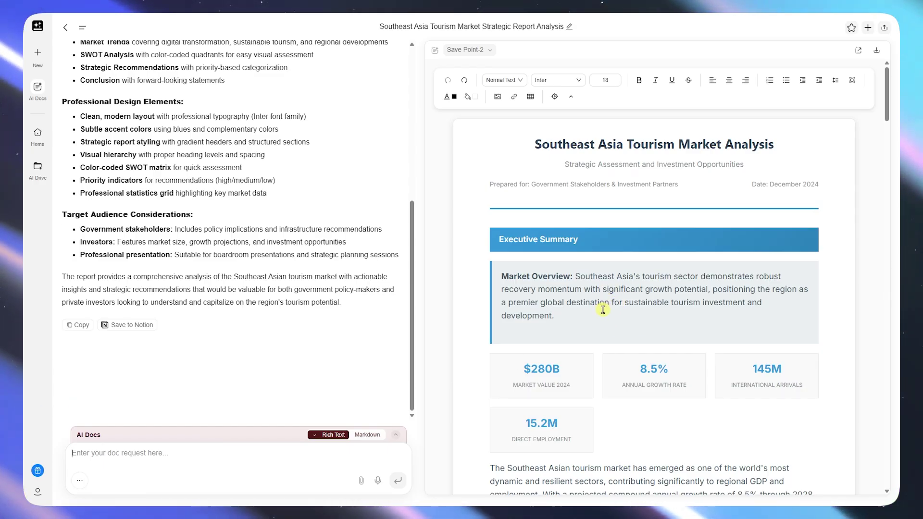
click(37, 491)
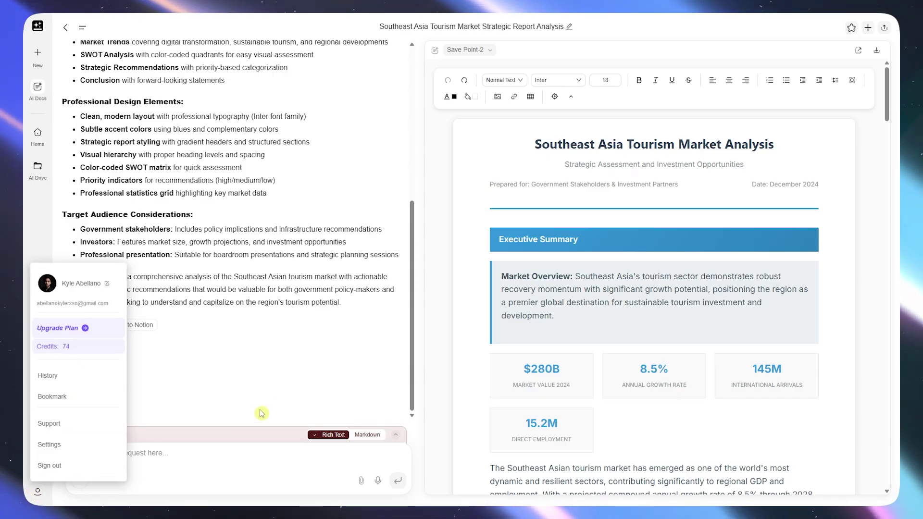
click(260, 395)
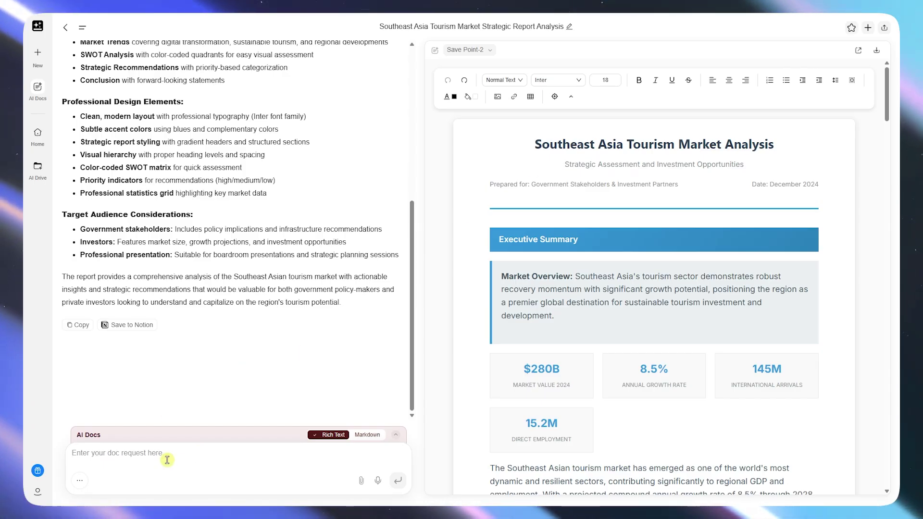
Send the AI Docs request "Change the title into a more elegant one" for the tourism report.
text(Change the title into a m)
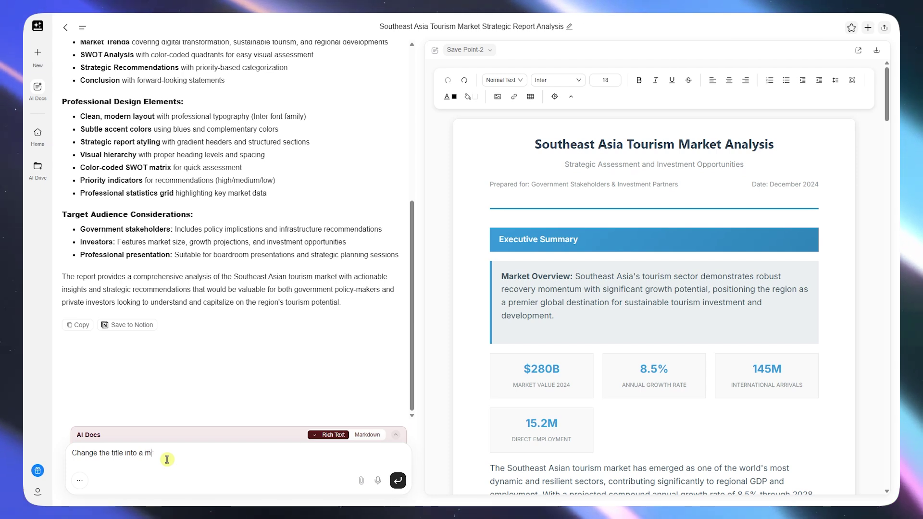
text(ore elegant wo)
key(BackSpace)
key(BackSpace)
text(one)
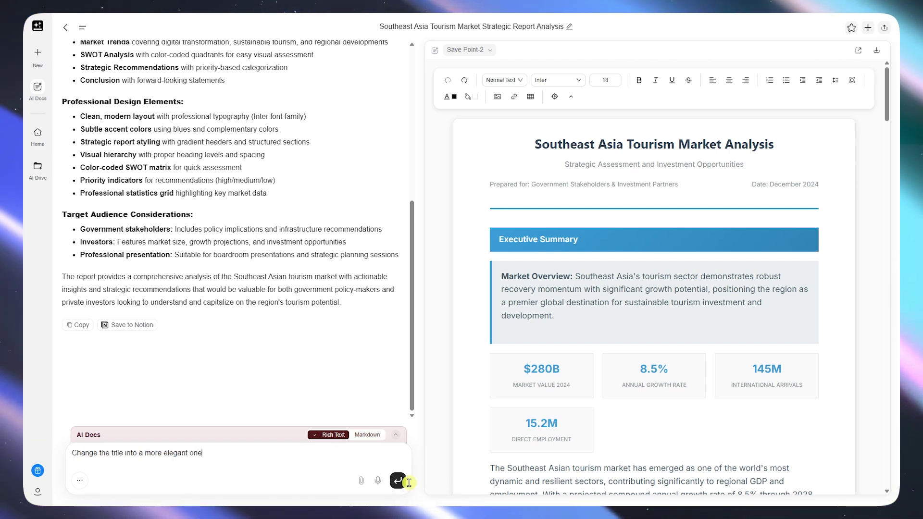
click(403, 483)
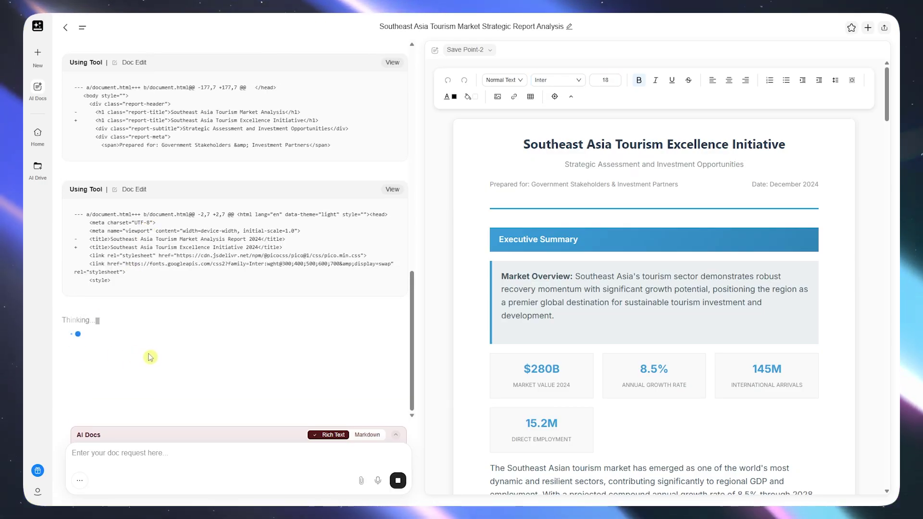
Check how many account credits remain after the title edit.
click(37, 494)
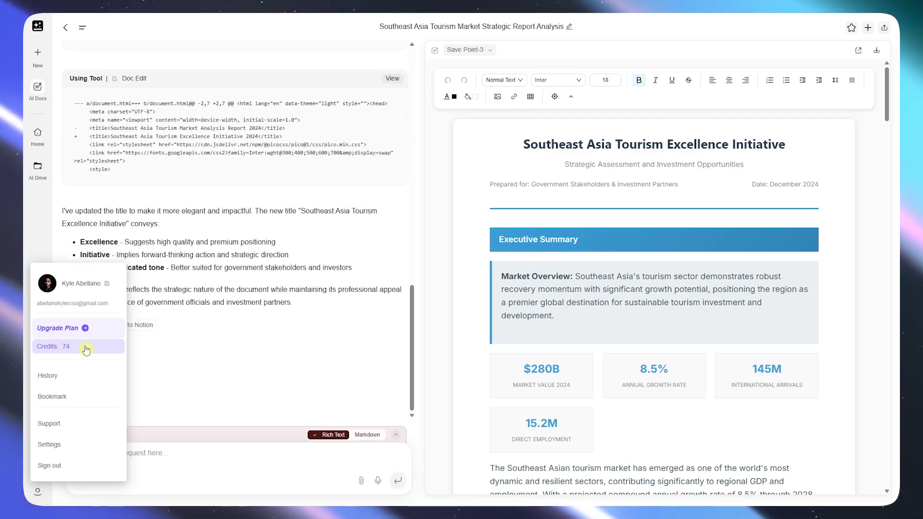
click(276, 289)
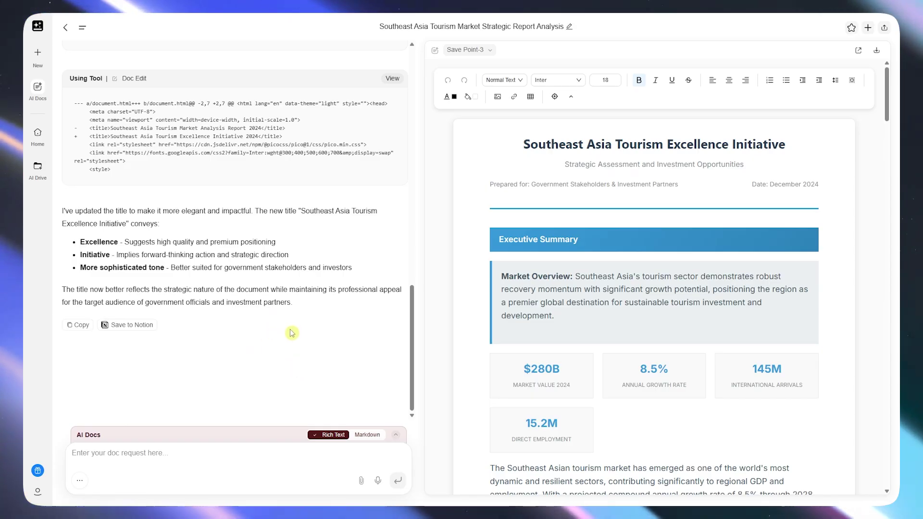
click(37, 490)
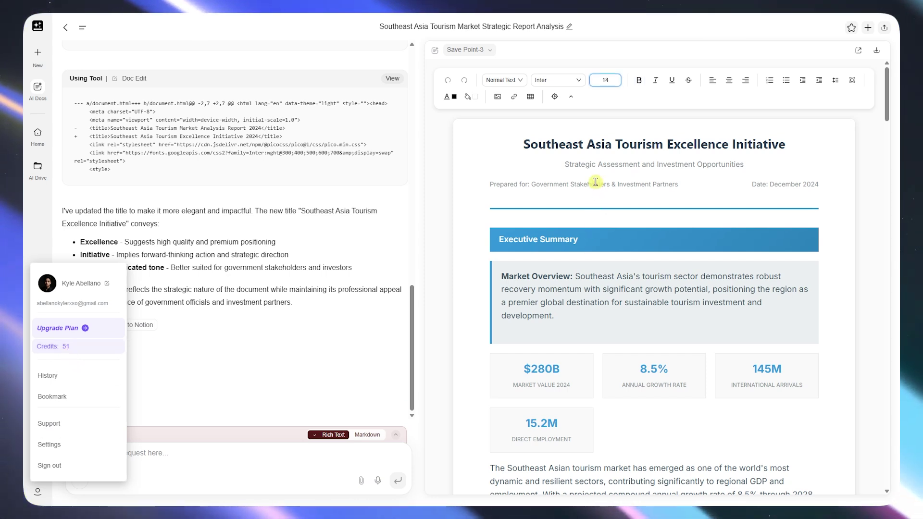
click(162, 415)
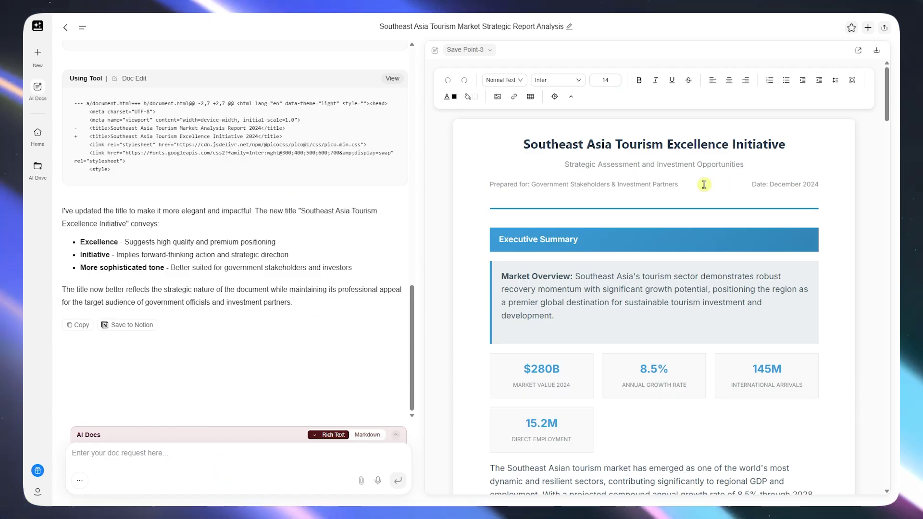
Set the font of the title "Southeast Asia Tourism Excellence Initiative" to Roboto.
scroll(677, 311, down, 2)
scroll(620, 192, up, 2)
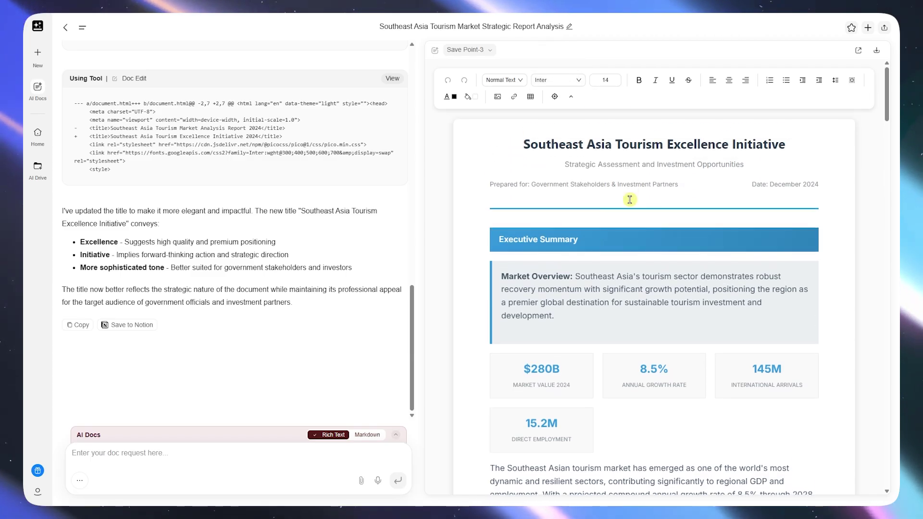
drag(524, 144, 784, 144)
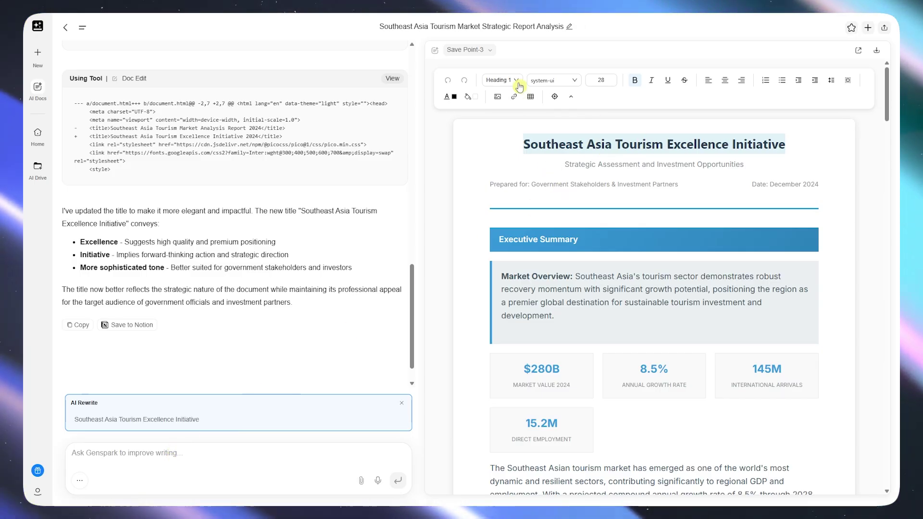
click(539, 81)
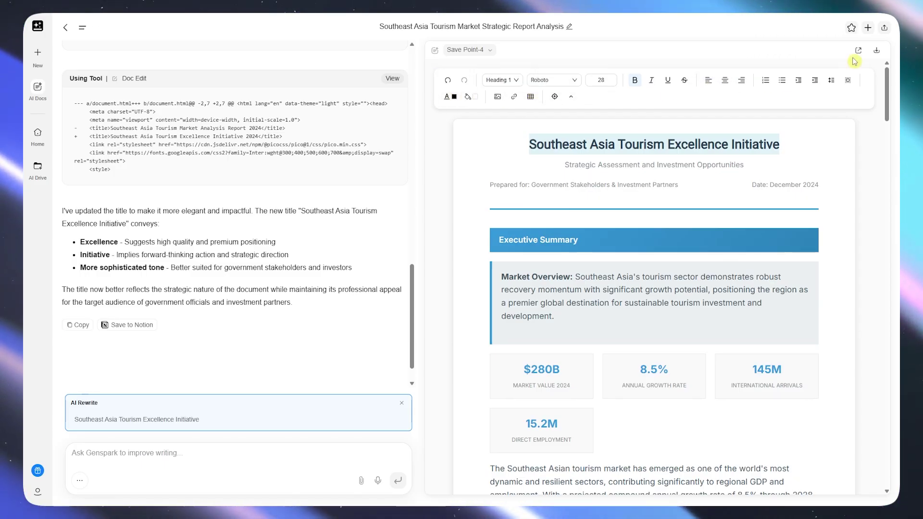
scroll(681, 294, down, 5)
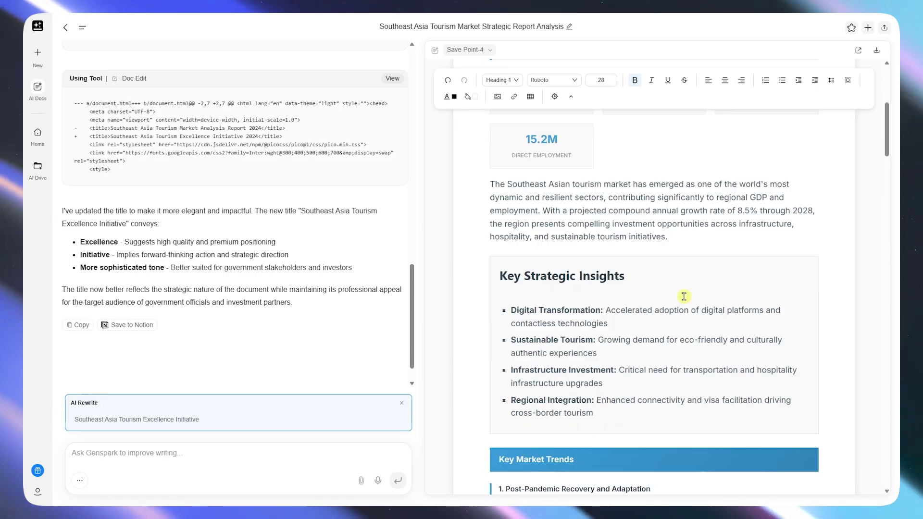
Open the tourism report in its own full-page view and look through its sections from the title to the key market trends.
scroll(681, 294, up, 5)
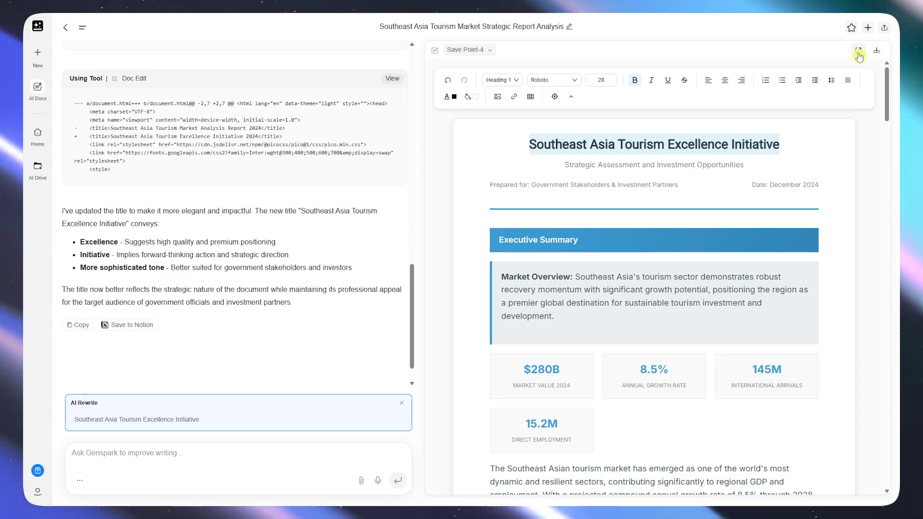
click(858, 52)
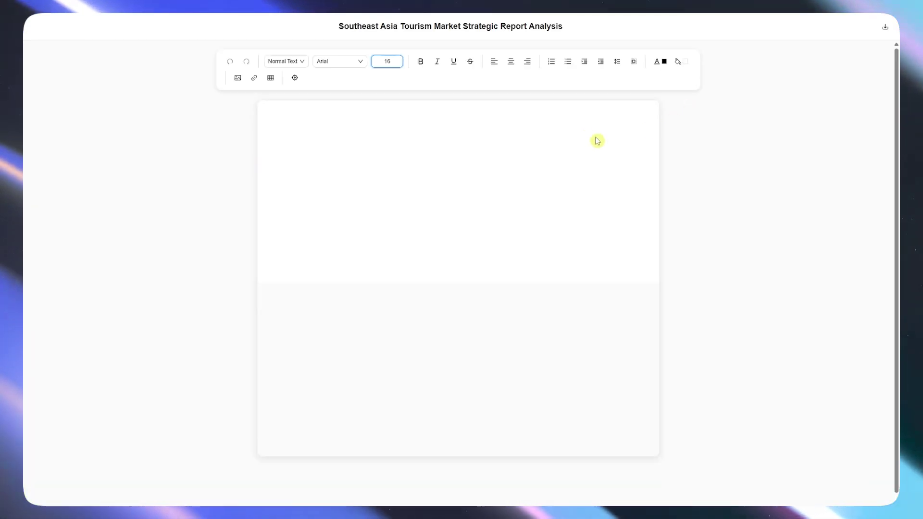
scroll(495, 176, down, 15)
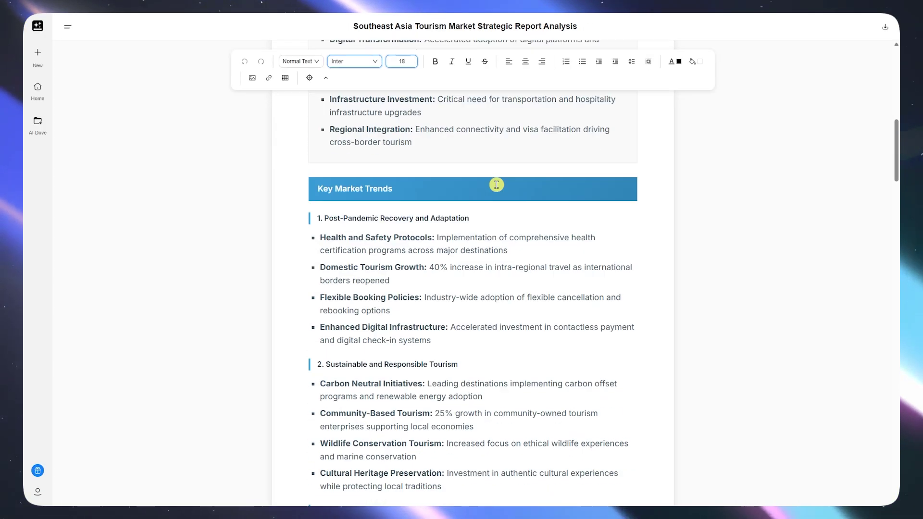
double_click(408, 142)
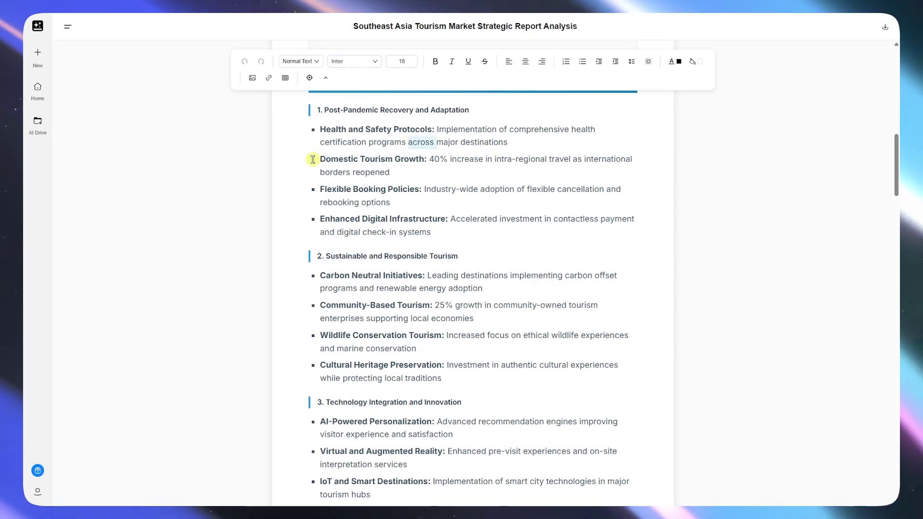
scroll(381, 185, up, 15)
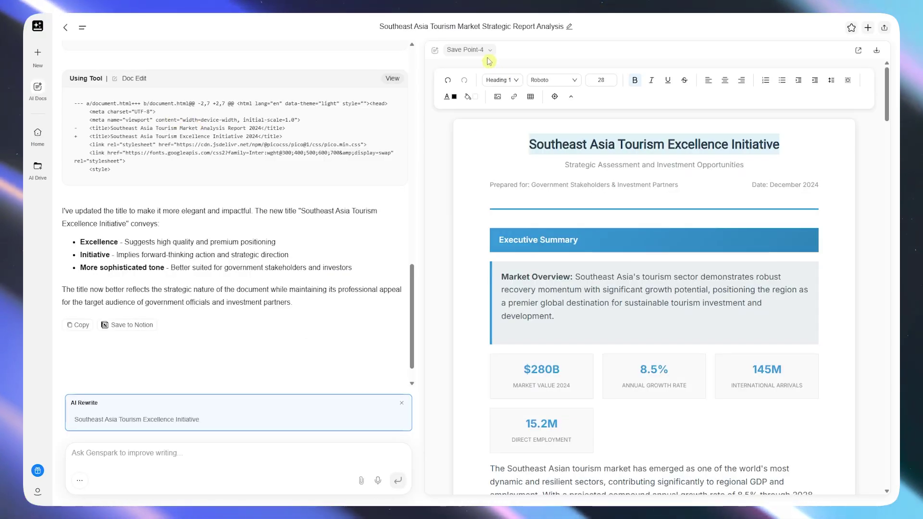
Review the tourism report's save point history and bookmark the report.
click(489, 50)
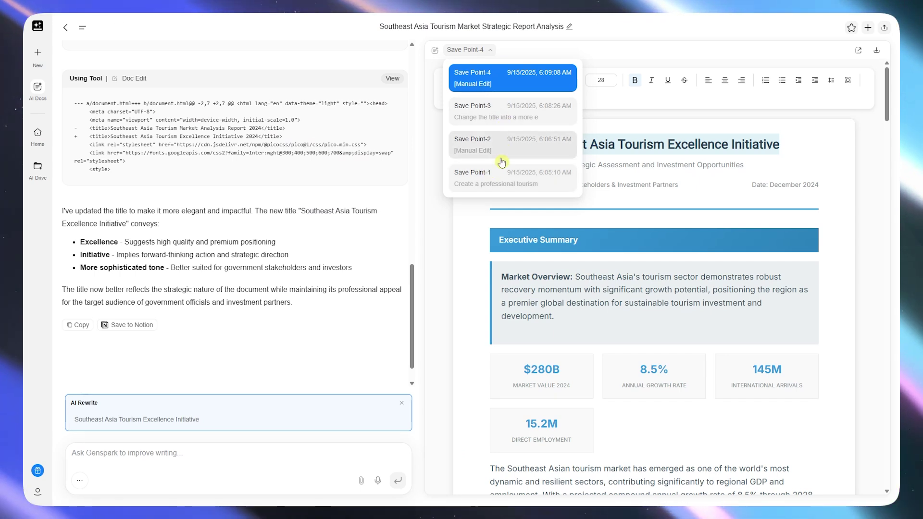
click(872, 190)
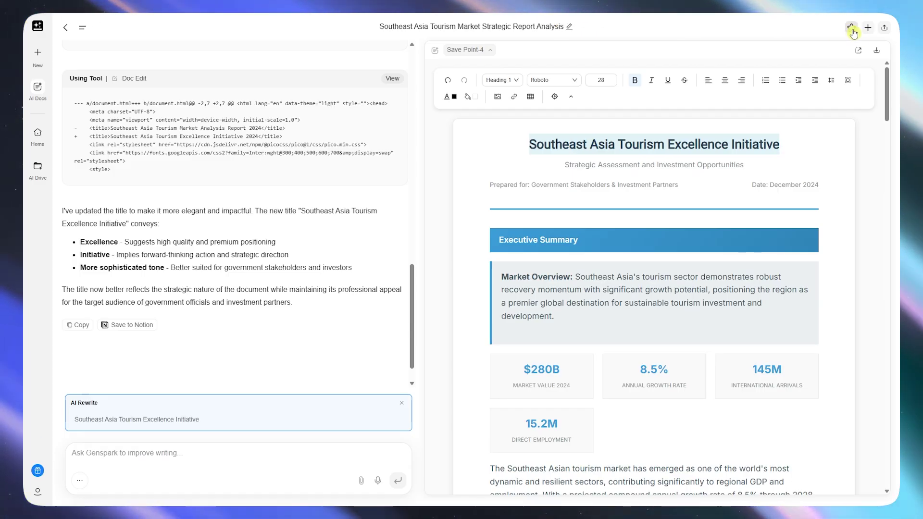
click(852, 29)
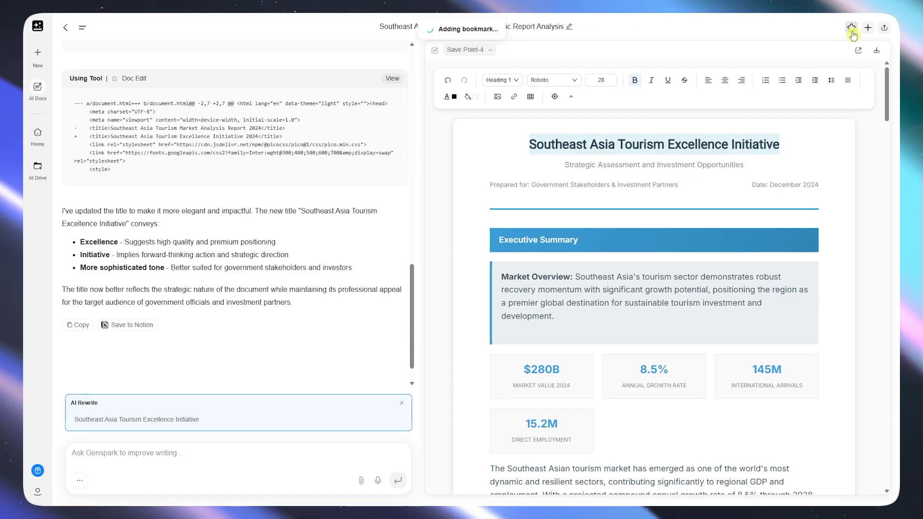
Leave the report for a new AI Docs page, and from home open the Generate Image tool in AI Image.
click(868, 29)
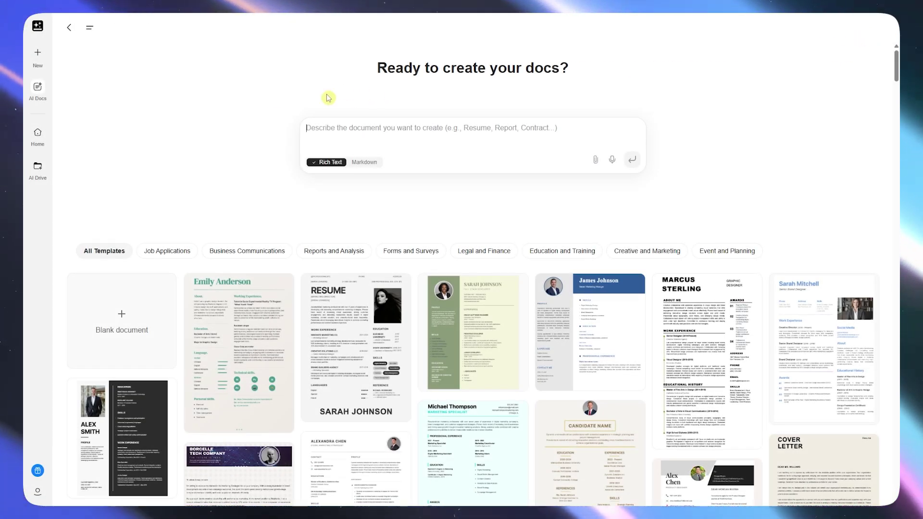
click(40, 134)
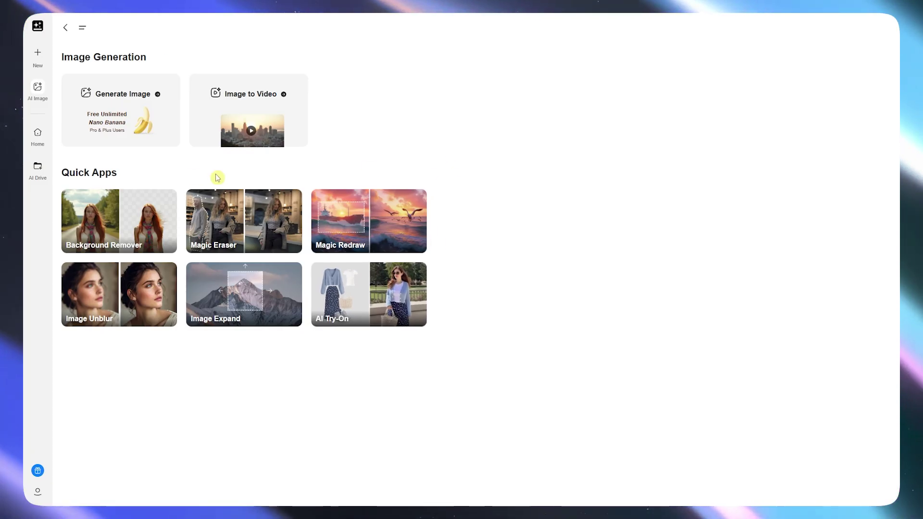
click(153, 132)
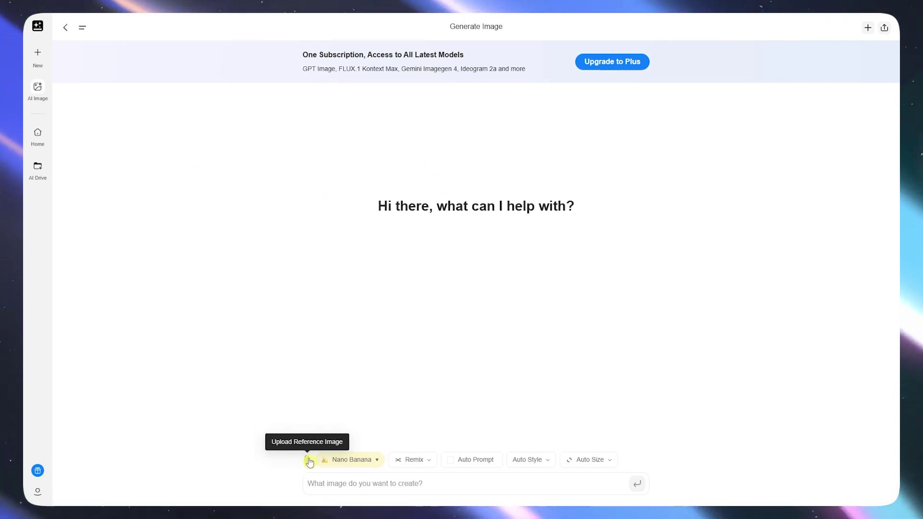
Examine the available image generation models and the Remix gallery of reference images.
click(357, 460)
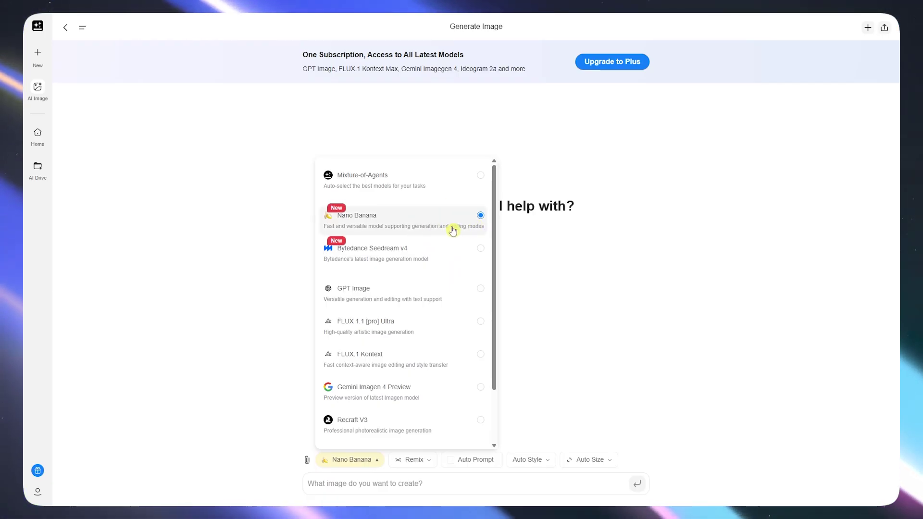
scroll(457, 233, down, 3)
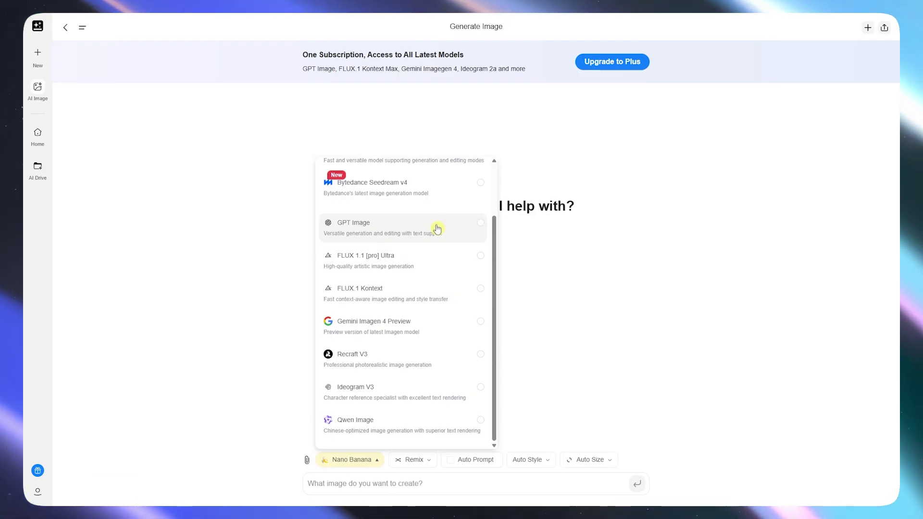
click(552, 295)
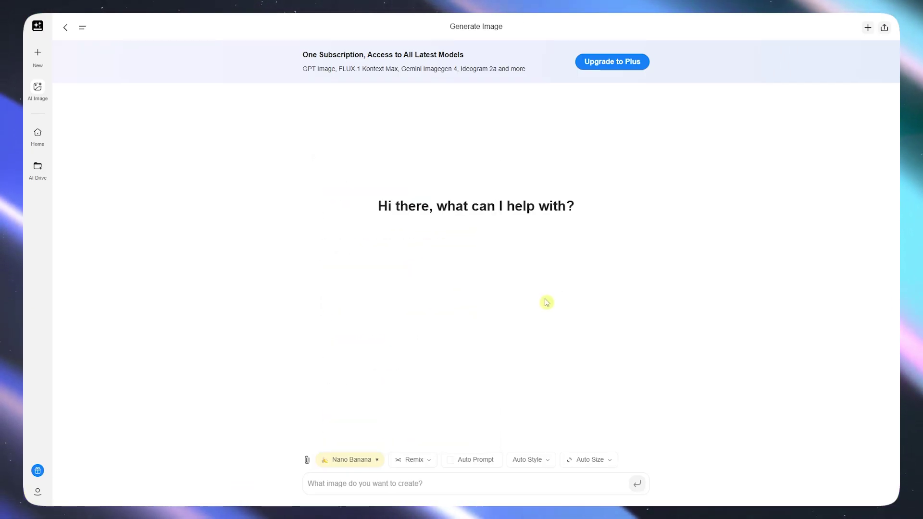
click(414, 465)
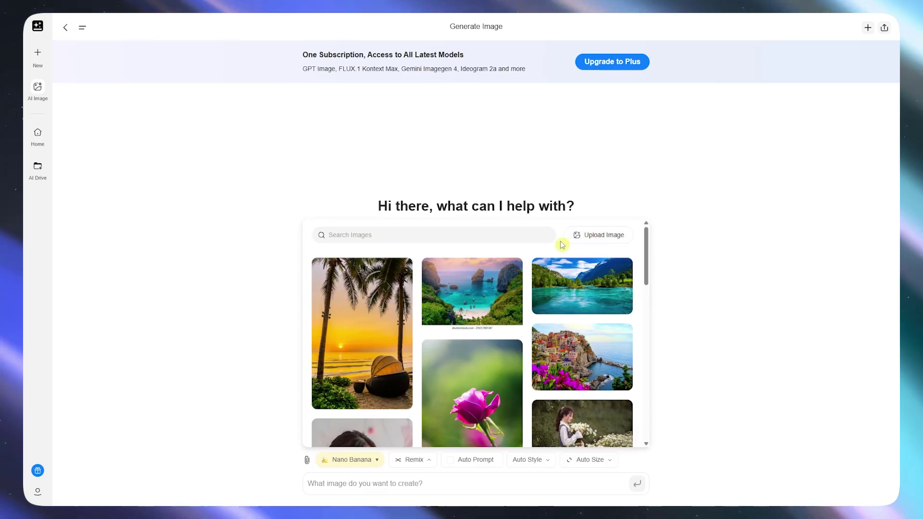
scroll(538, 302, down, 3)
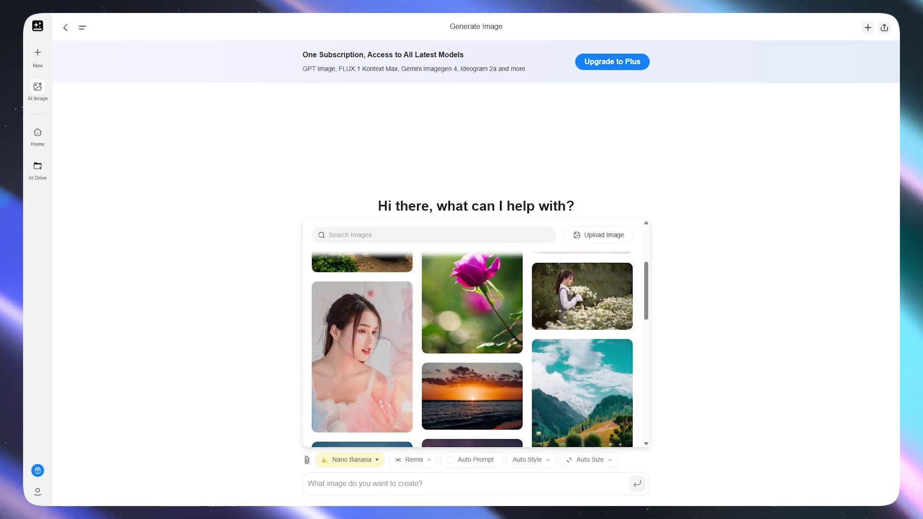
Enter a prompt for a futuristic Davao City travel poster with neon-lit landscapes, flying tricycles, holographic tour guides and retro sci-fi movie styling, with Auto Prompt off.
click(466, 462)
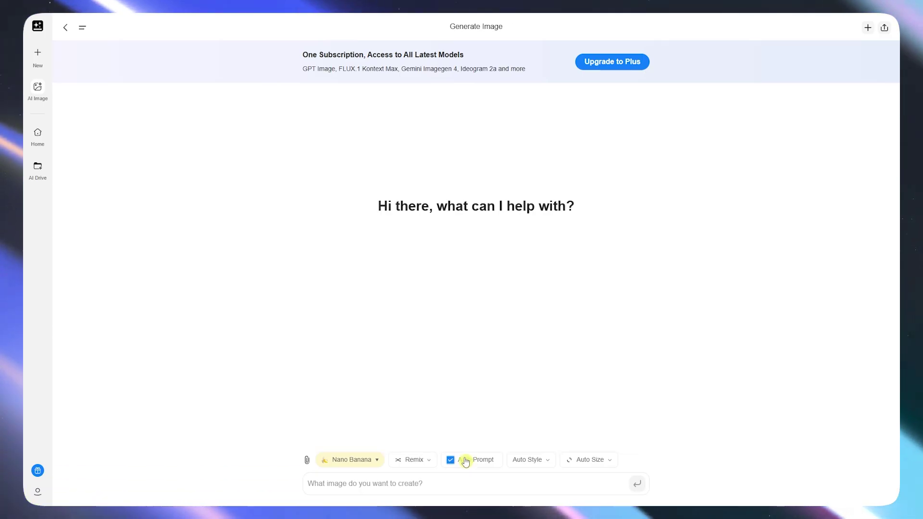
click(445, 477)
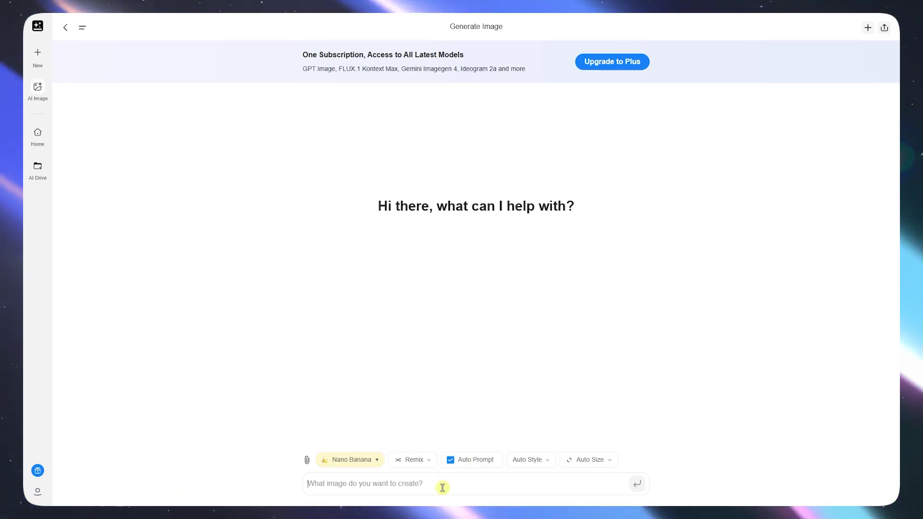
text(Generate a futuristic travel poster for Davao City, featuring neon-lit landscapes, flying tricycles, and holographic tour guides. Use a vibrant color palette with purples, blues, and gold accents. Style it like a retro sci-fi movie poster with bold typography and dramatic lighting.)
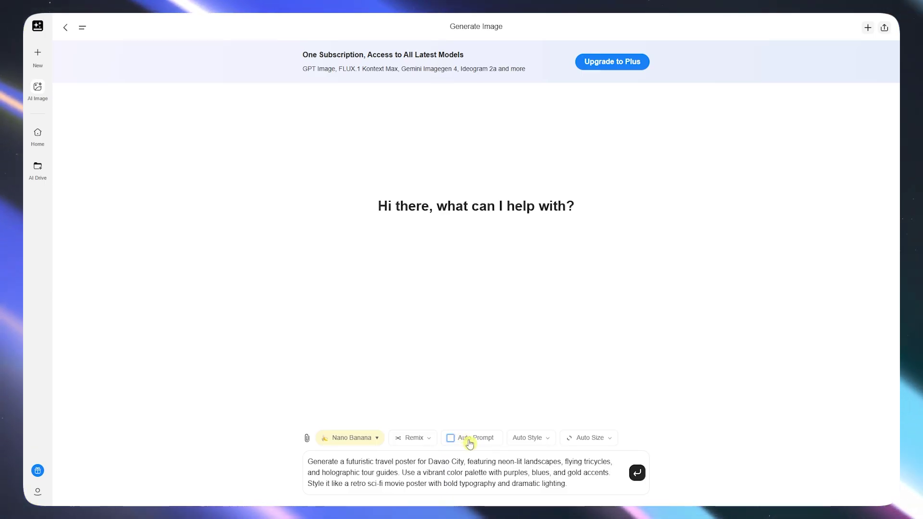
Set the image size to 9:16, with the style on Auto Style, and generate the Davao City poster with Nano Banana.
click(527, 438)
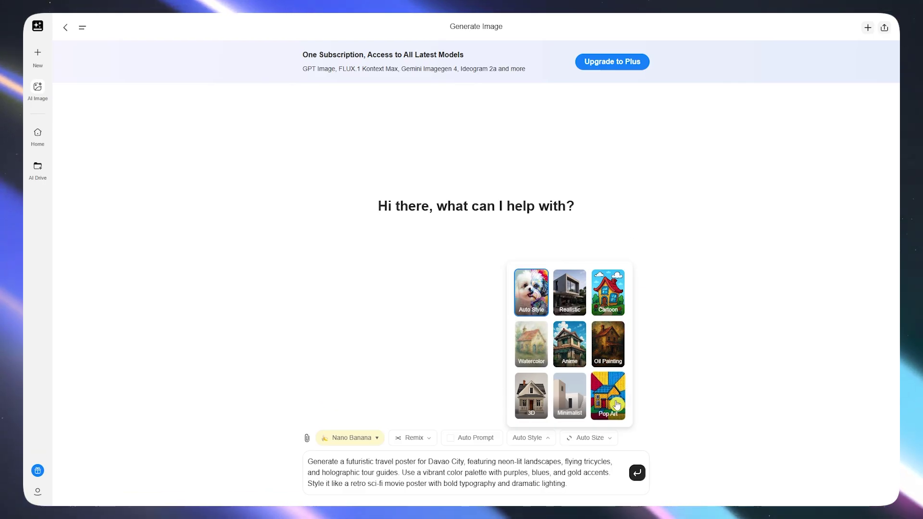
click(666, 366)
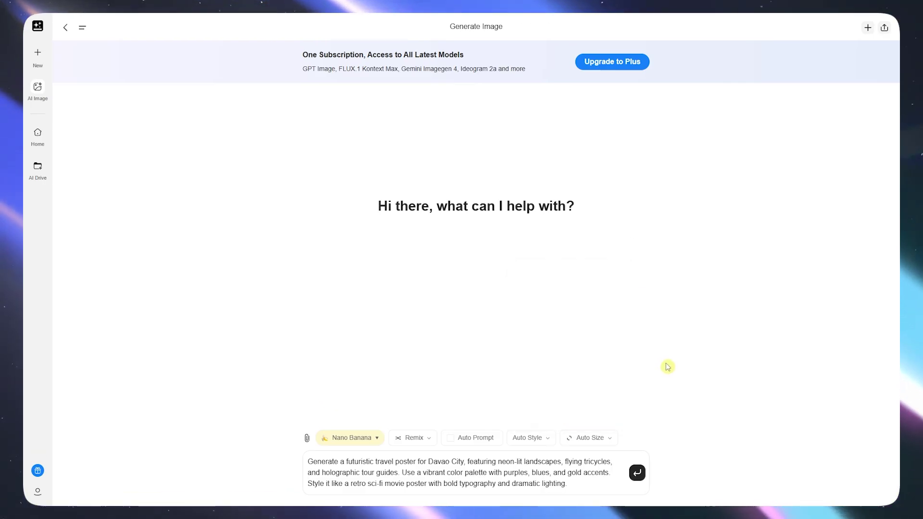
click(590, 438)
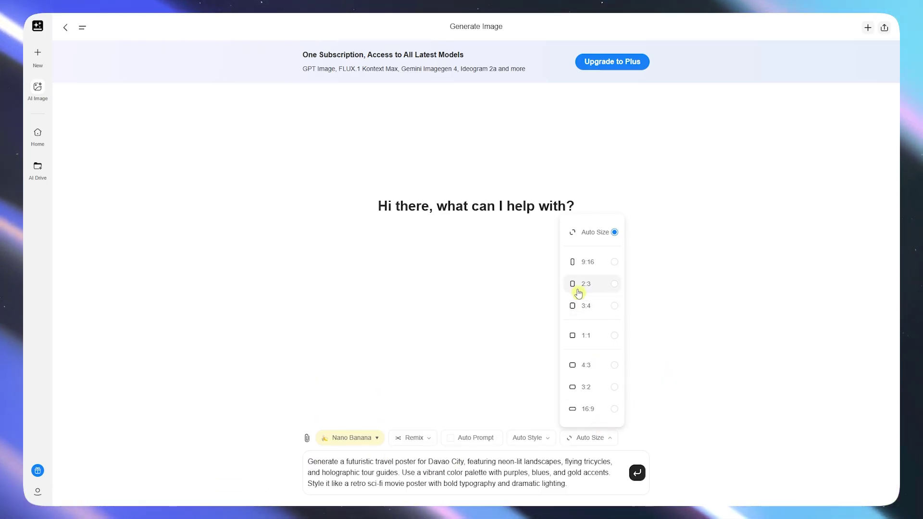
click(588, 262)
click(579, 439)
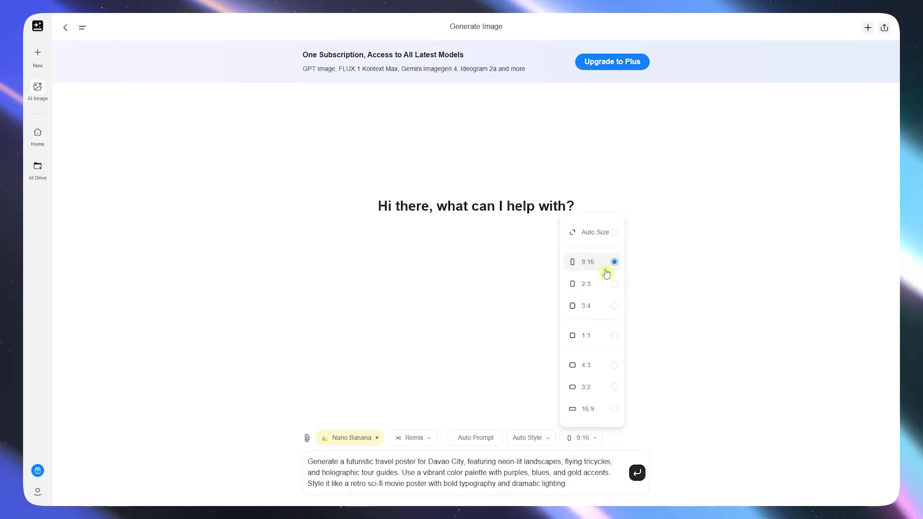
click(650, 333)
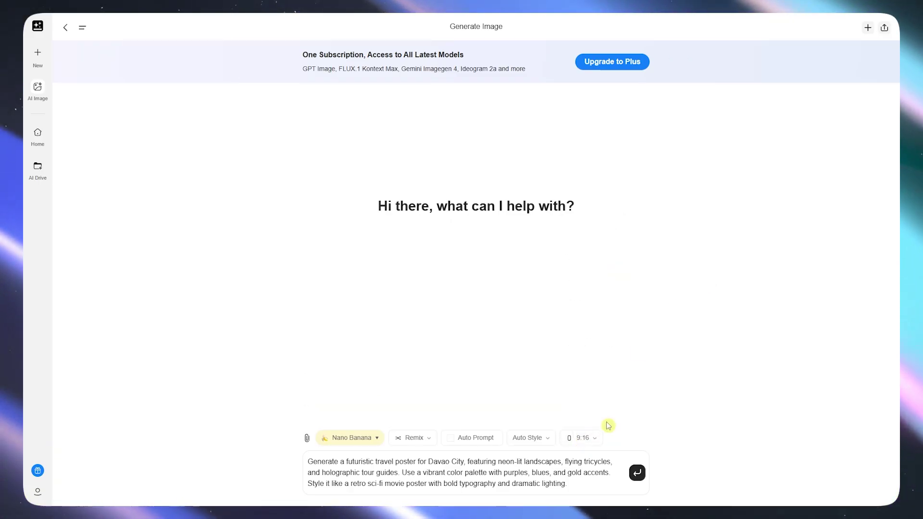
click(637, 473)
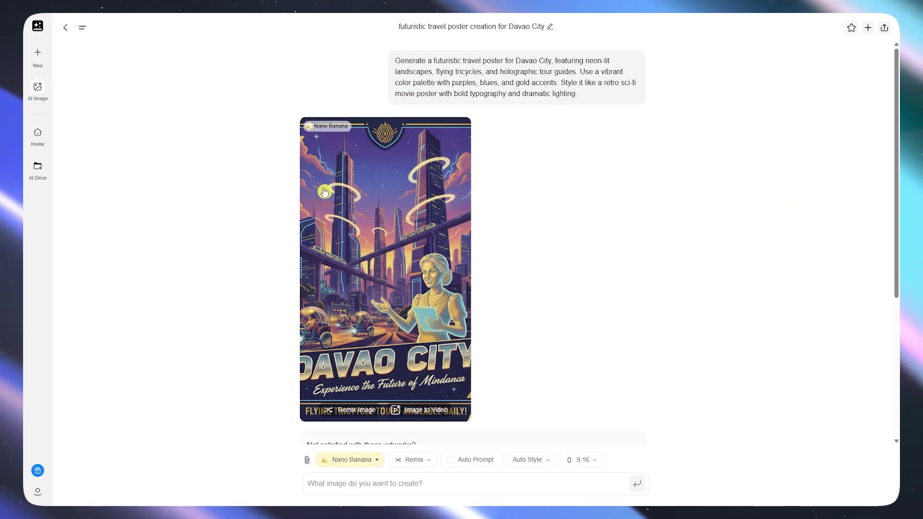
Inspect the generated Davao City poster in the conversation and in its enlarged view with the download and copy prompt options.
scroll(564, 326, down, 4)
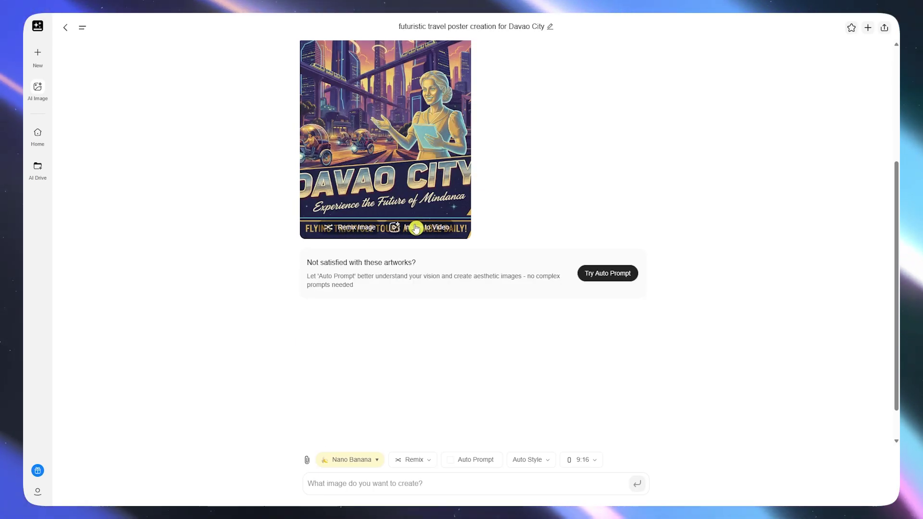
scroll(418, 232, up, 3)
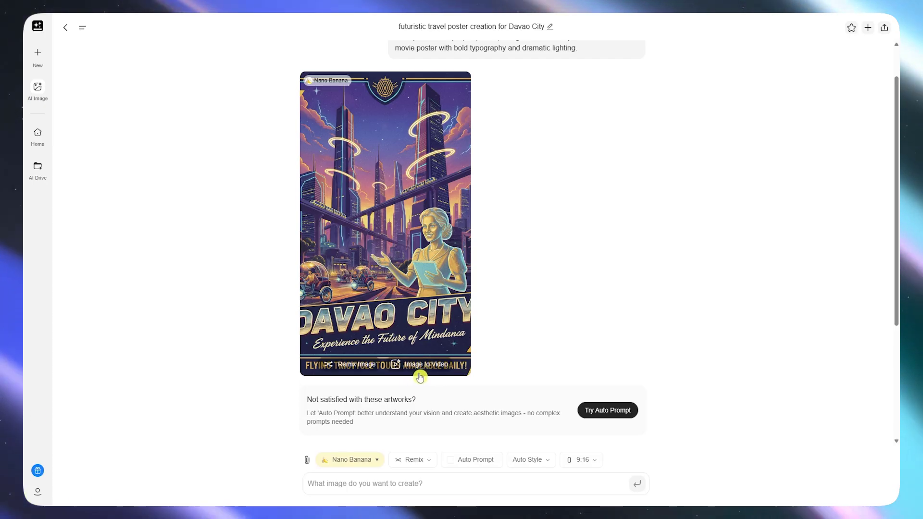
click(378, 145)
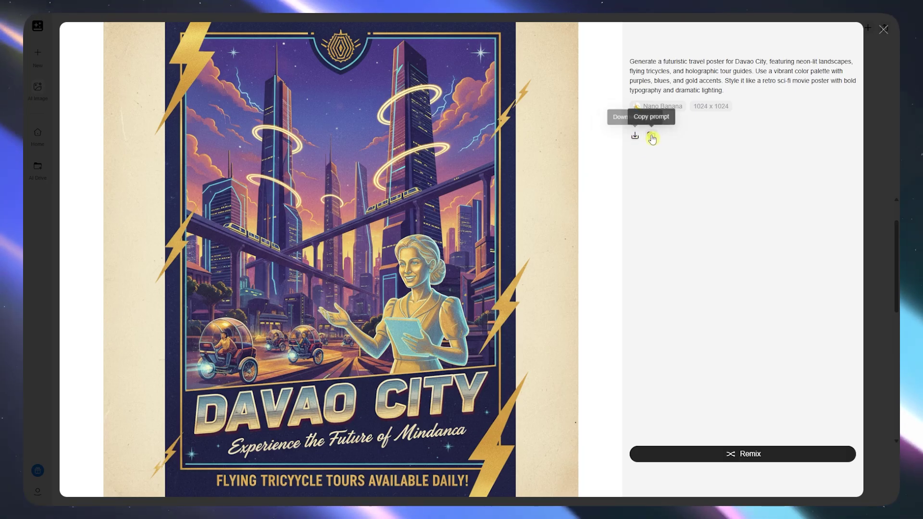
click(885, 32)
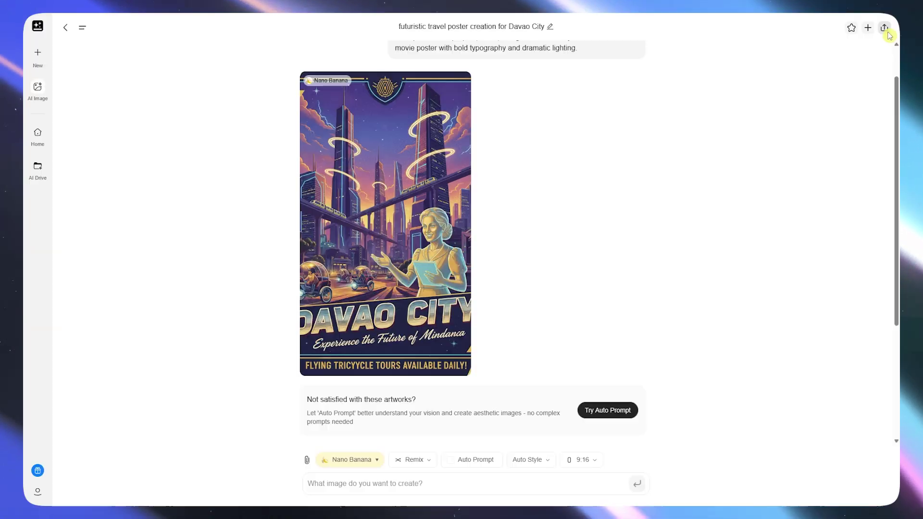
scroll(606, 233, up, 1)
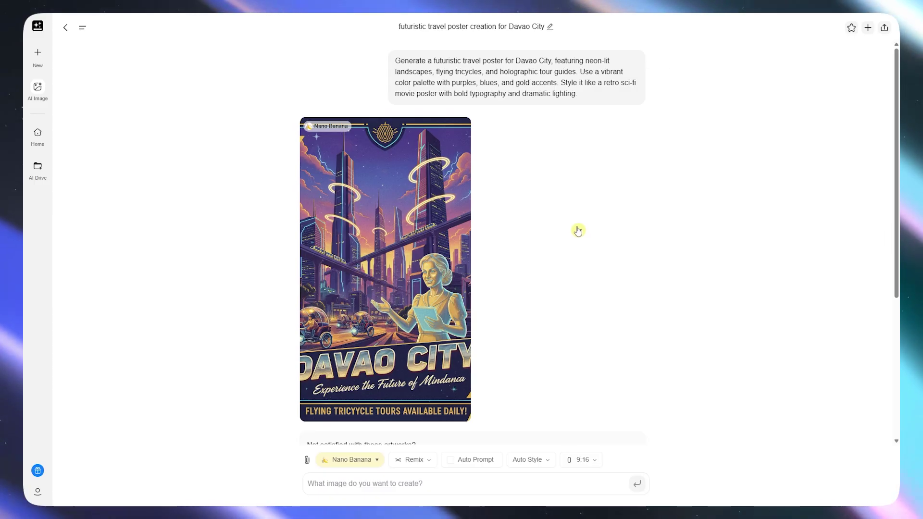
Open AI Video from home and examine its model, Image to Video, aspect ratio and duration options.
click(38, 133)
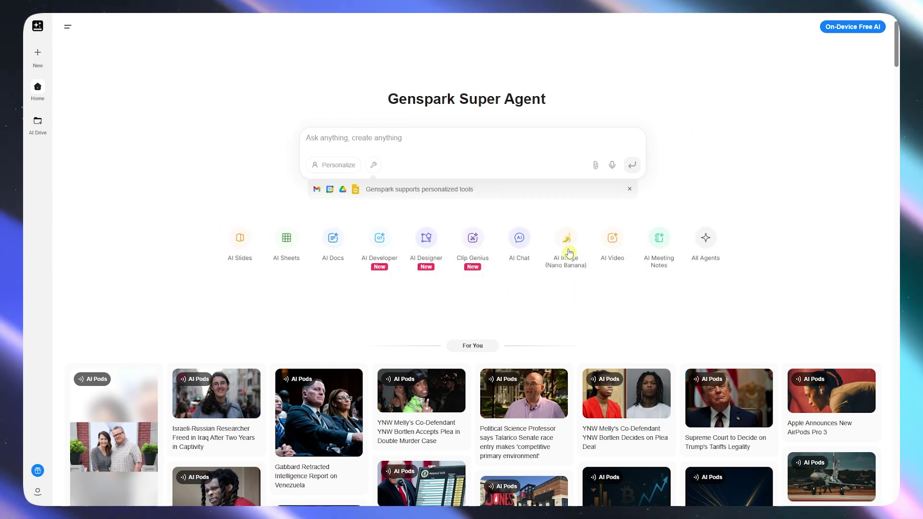
click(612, 239)
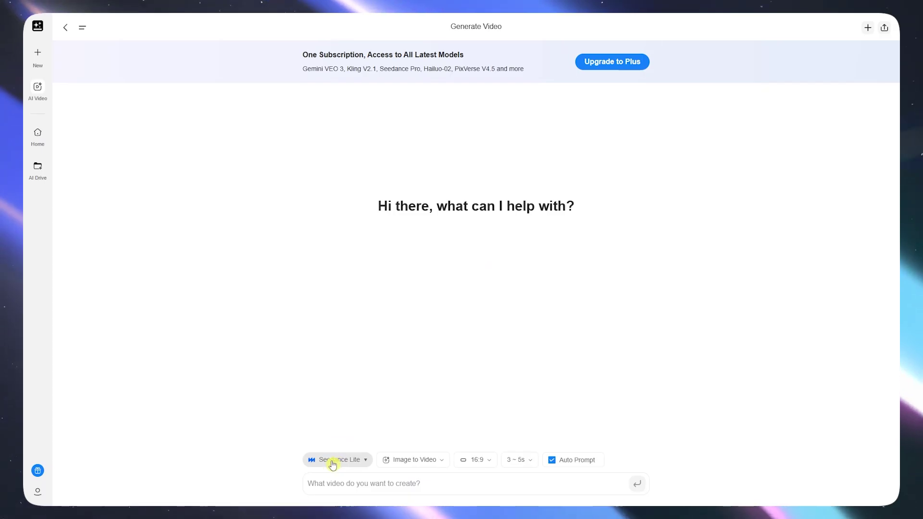
click(340, 461)
click(423, 460)
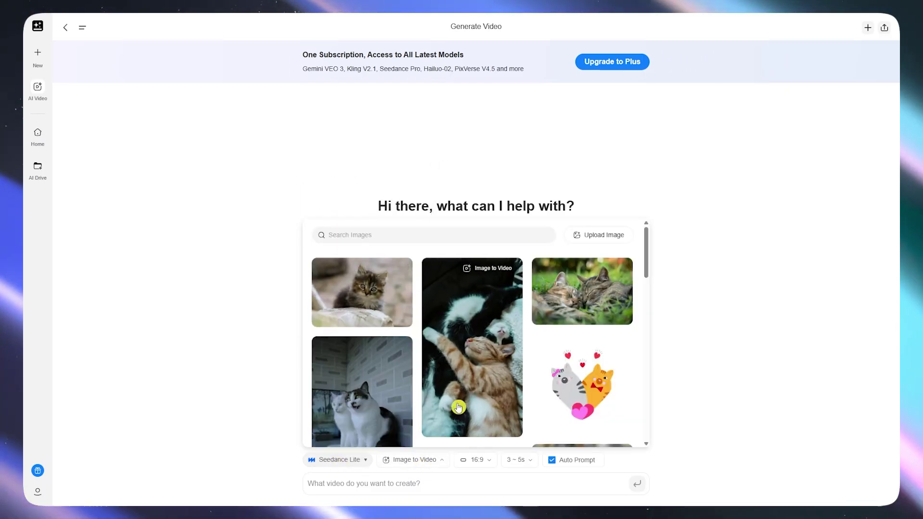
click(489, 462)
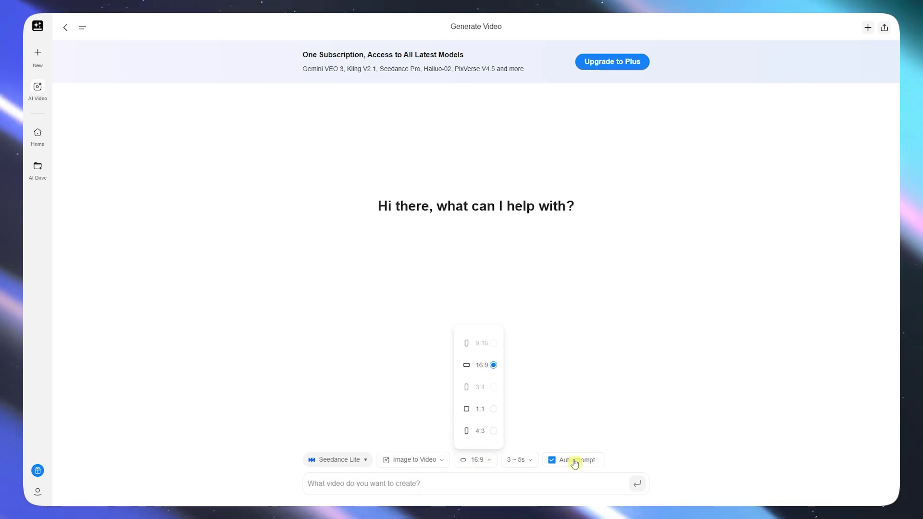
click(510, 464)
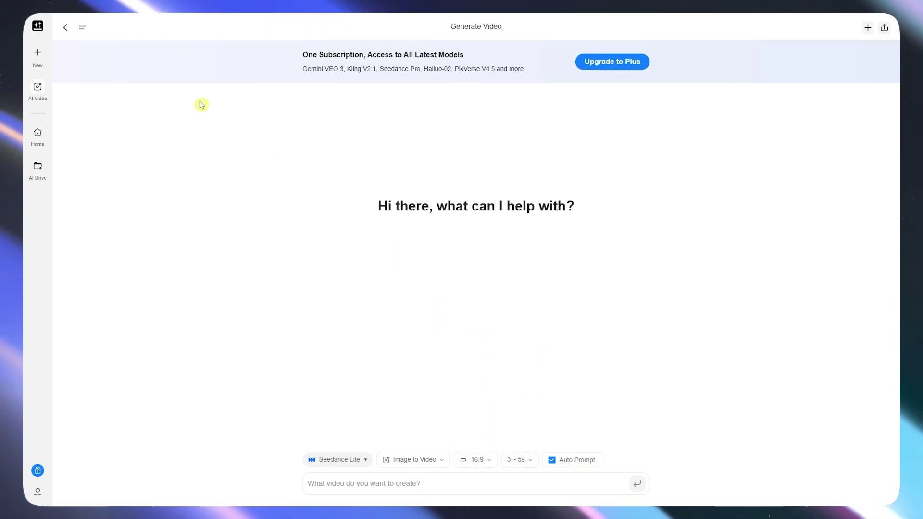
Go back to home from AI Video, look over the agents available for a new task, and view the AI Image tools.
click(66, 28)
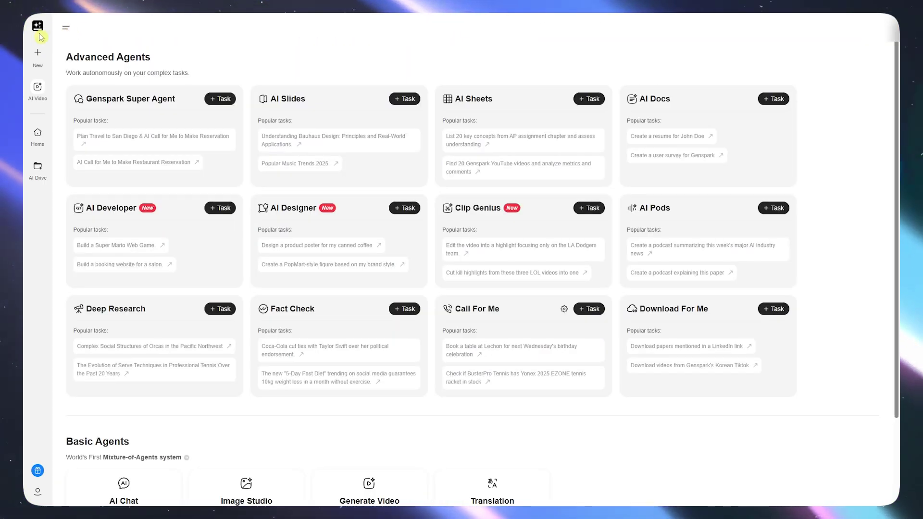
click(35, 136)
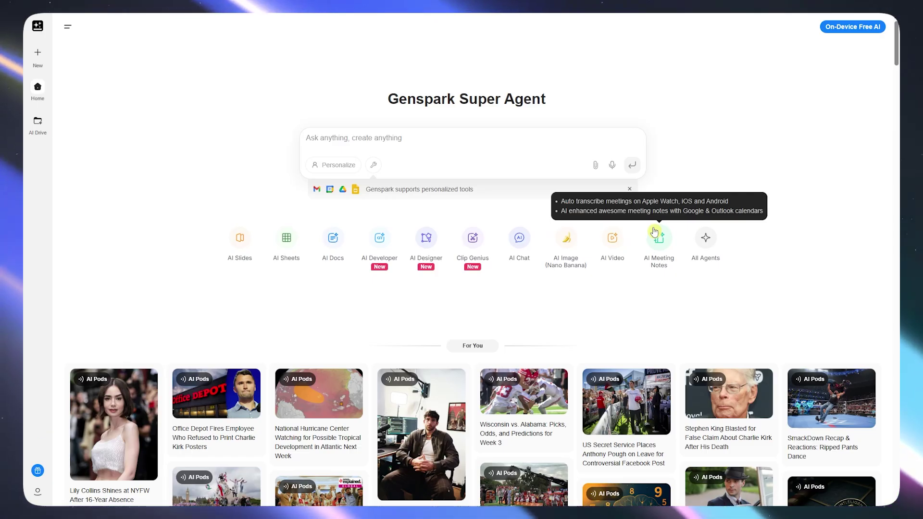
mouse_move(39, 57)
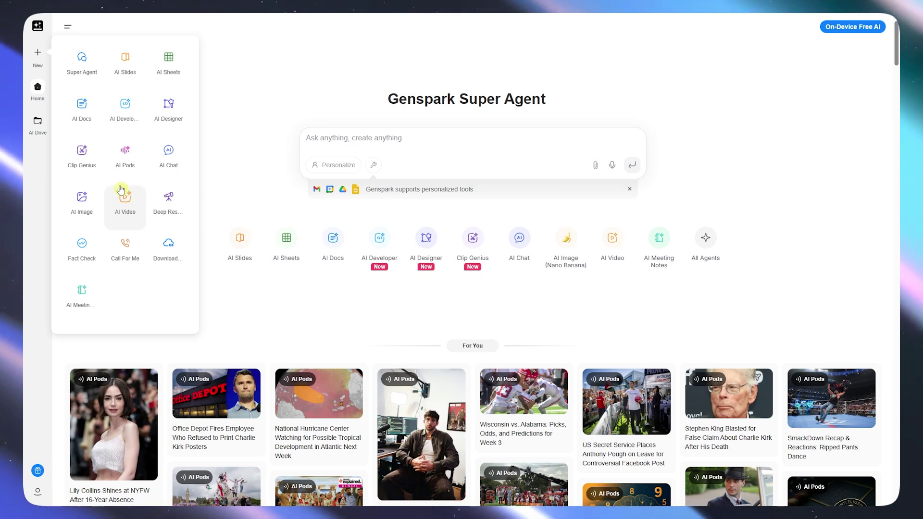
click(567, 239)
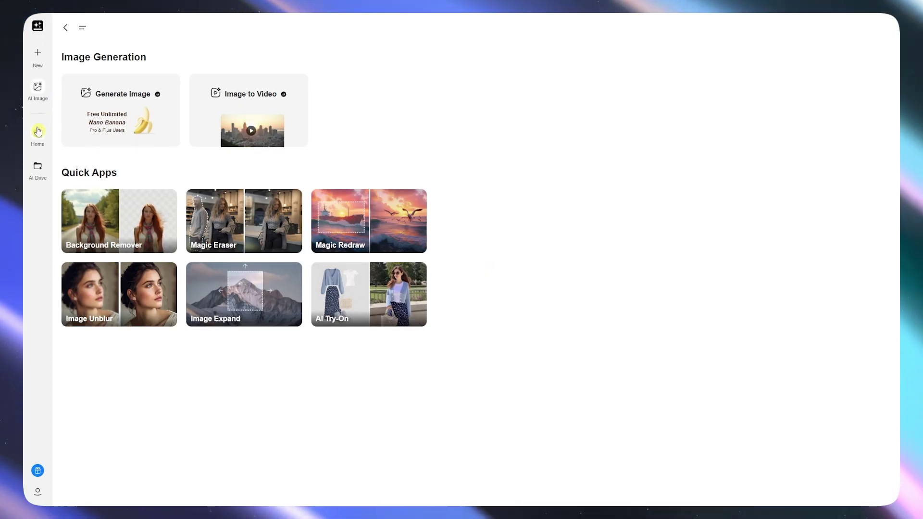
click(38, 131)
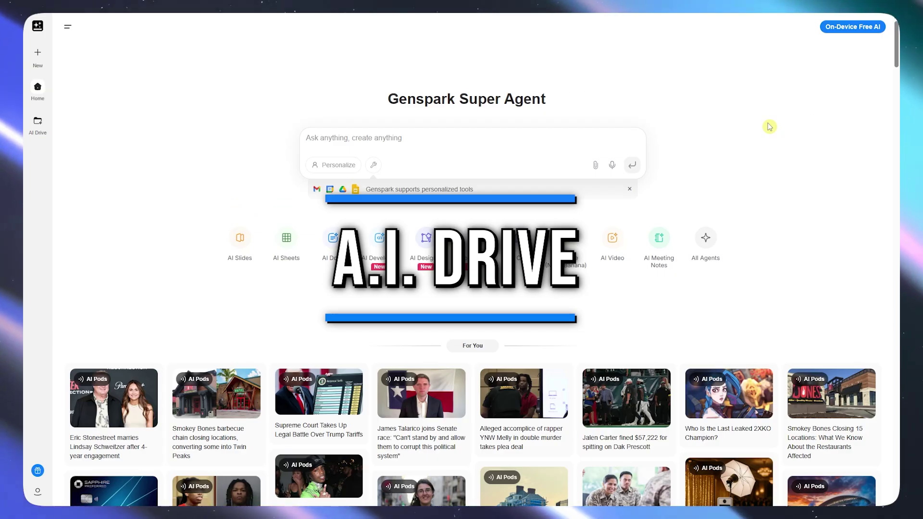
Open AI Drive, agree to its legal disclaimer, and check the storage allowance.
click(38, 123)
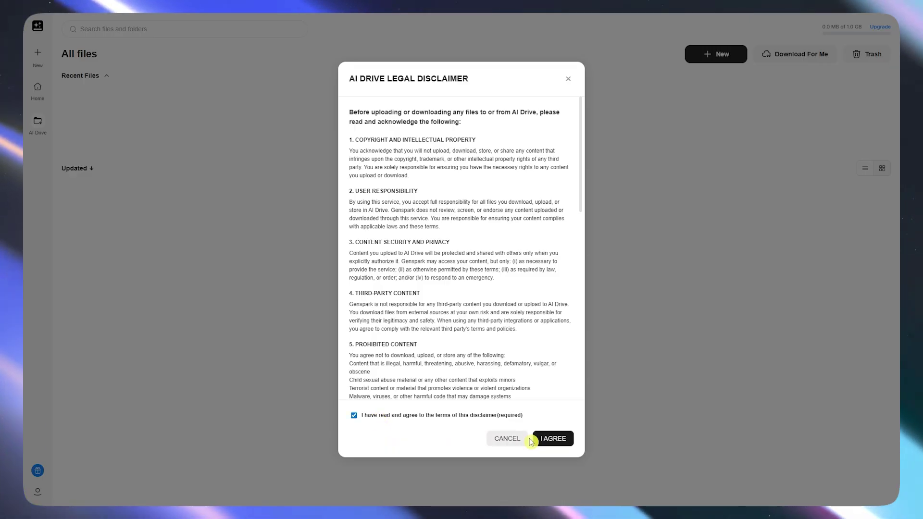
click(553, 440)
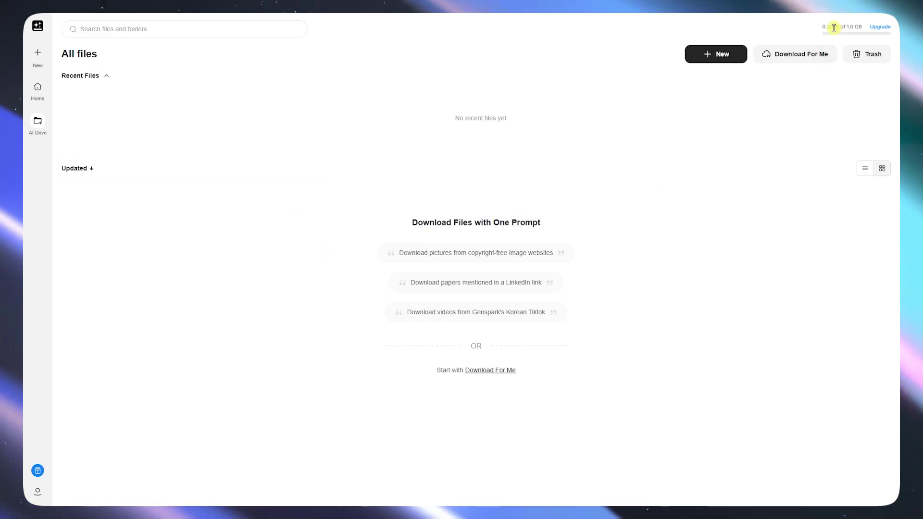
drag(826, 26, 862, 27)
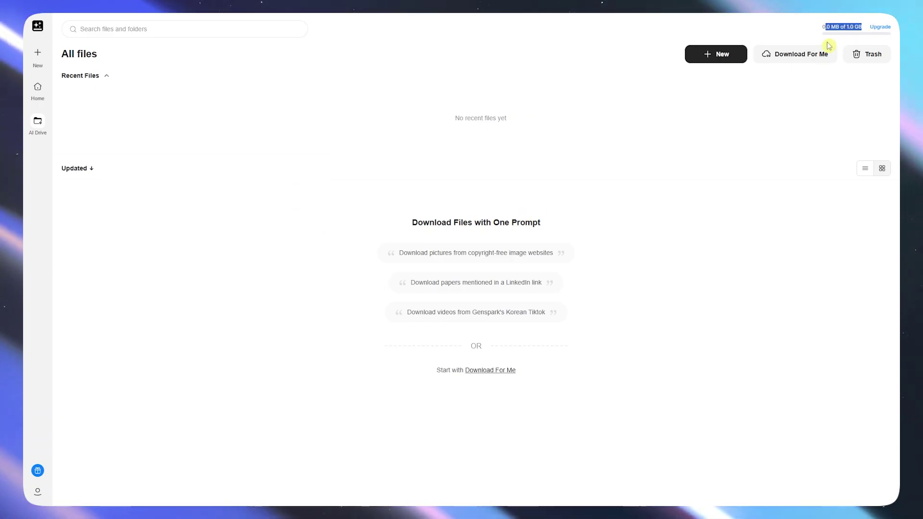
click(600, 175)
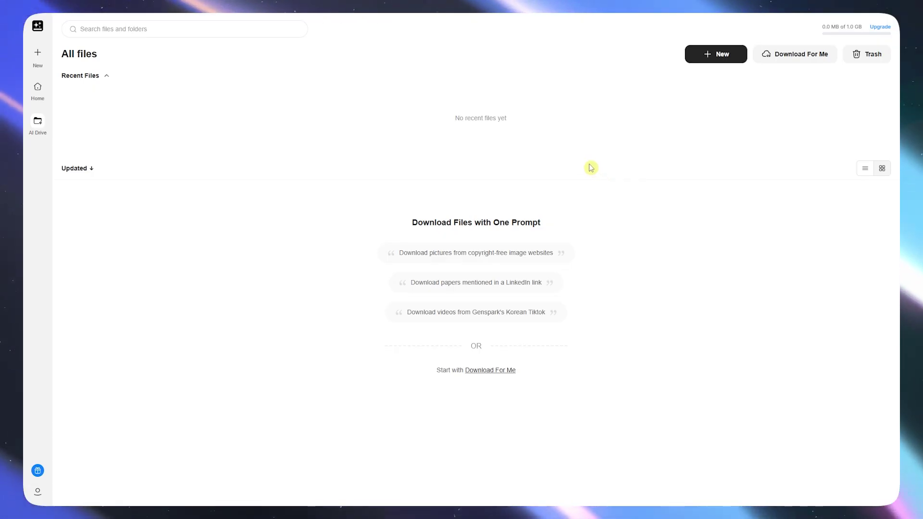
Open the plan upgrade page from the account options and compare the monthly and annual pricing of the Plus and Pro plans.
click(38, 493)
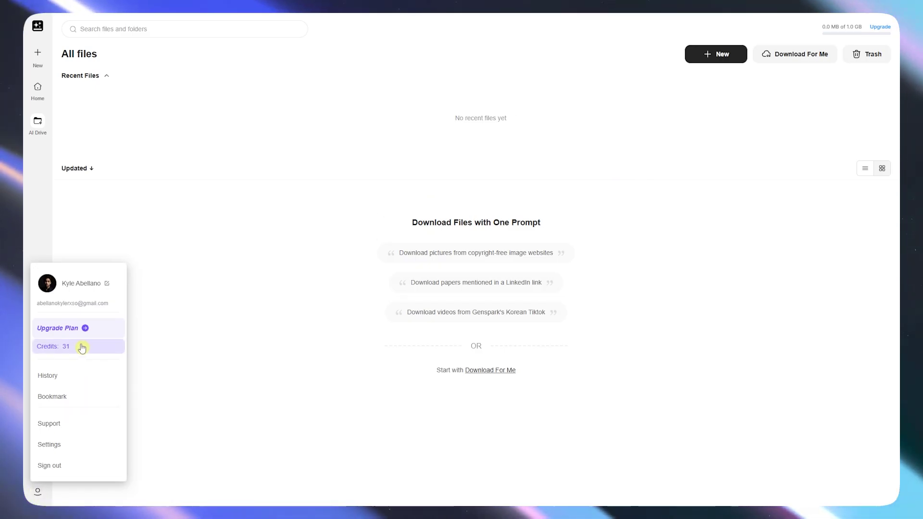
click(72, 329)
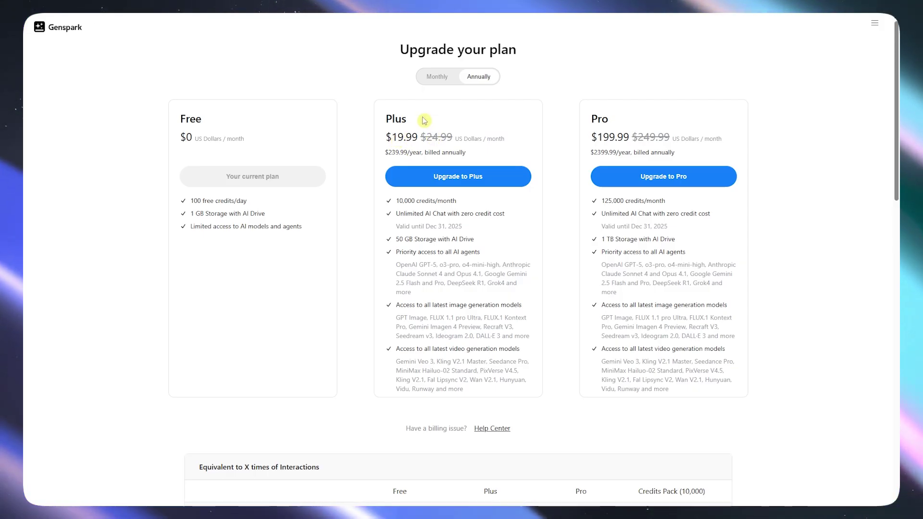
click(441, 81)
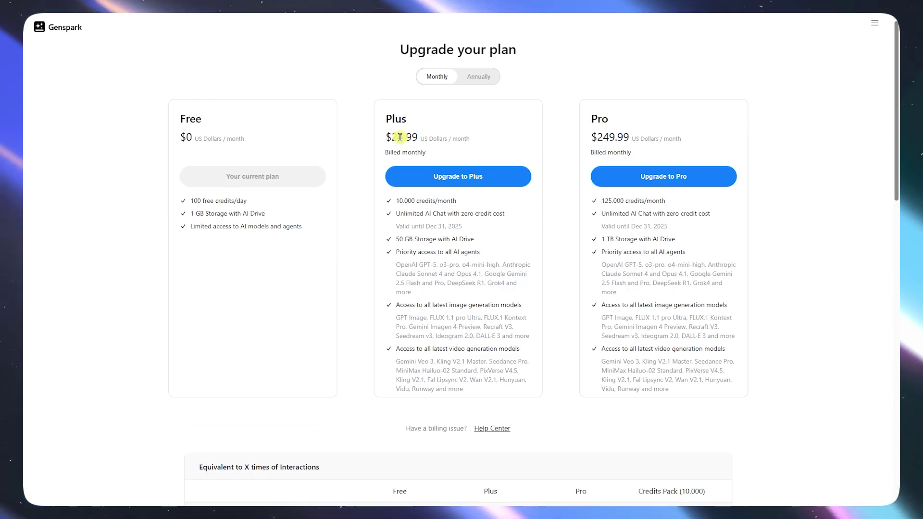
click(478, 83)
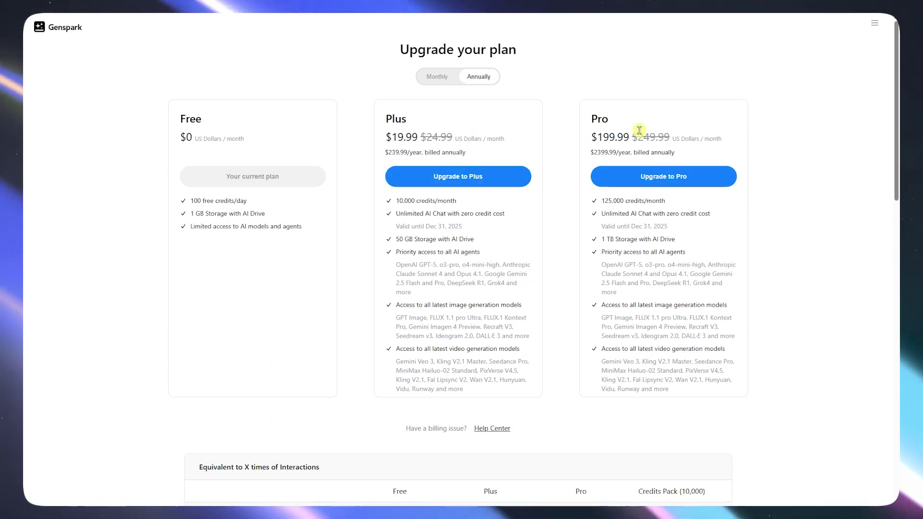
drag(384, 121, 474, 144)
click(480, 149)
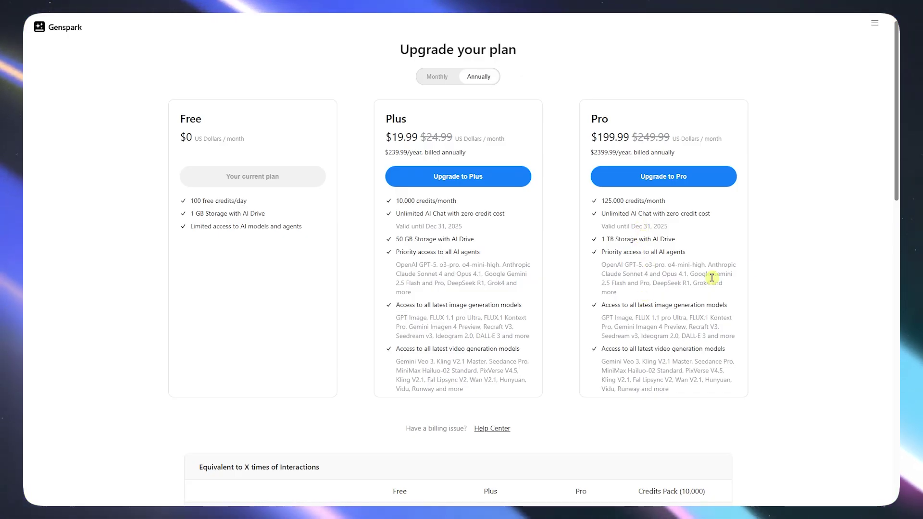
Examine the plans' interaction limits for each agent, the frequently asked questions, and the Free plan's daily credits.
scroll(662, 260, down, 6)
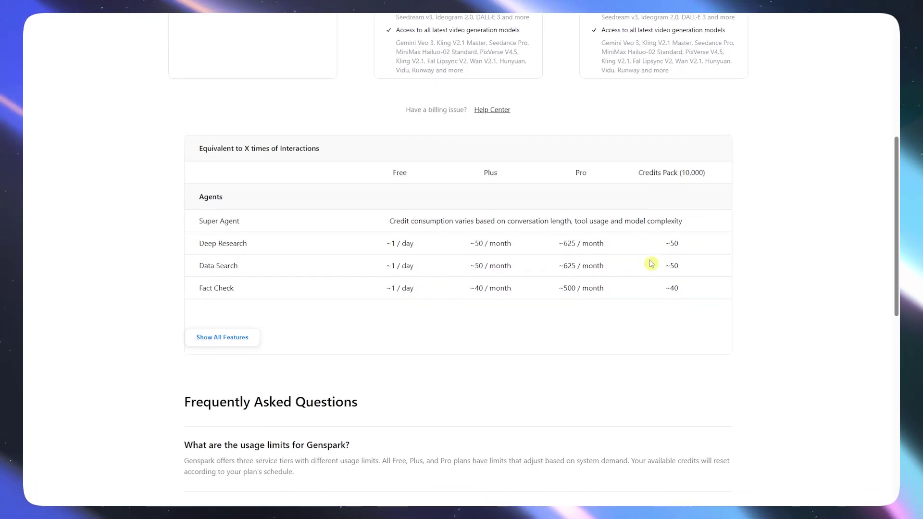
scroll(231, 205, down, 3)
scroll(313, 233, up, 9)
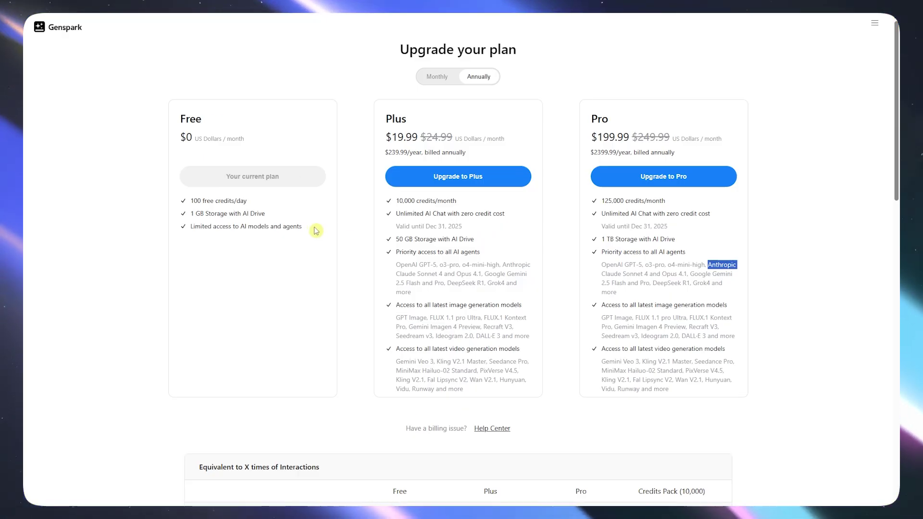
drag(189, 201, 254, 208)
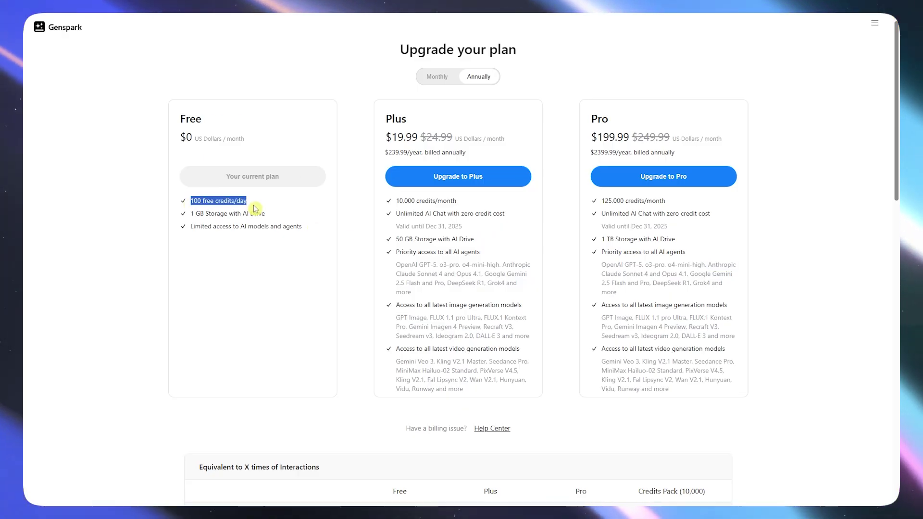